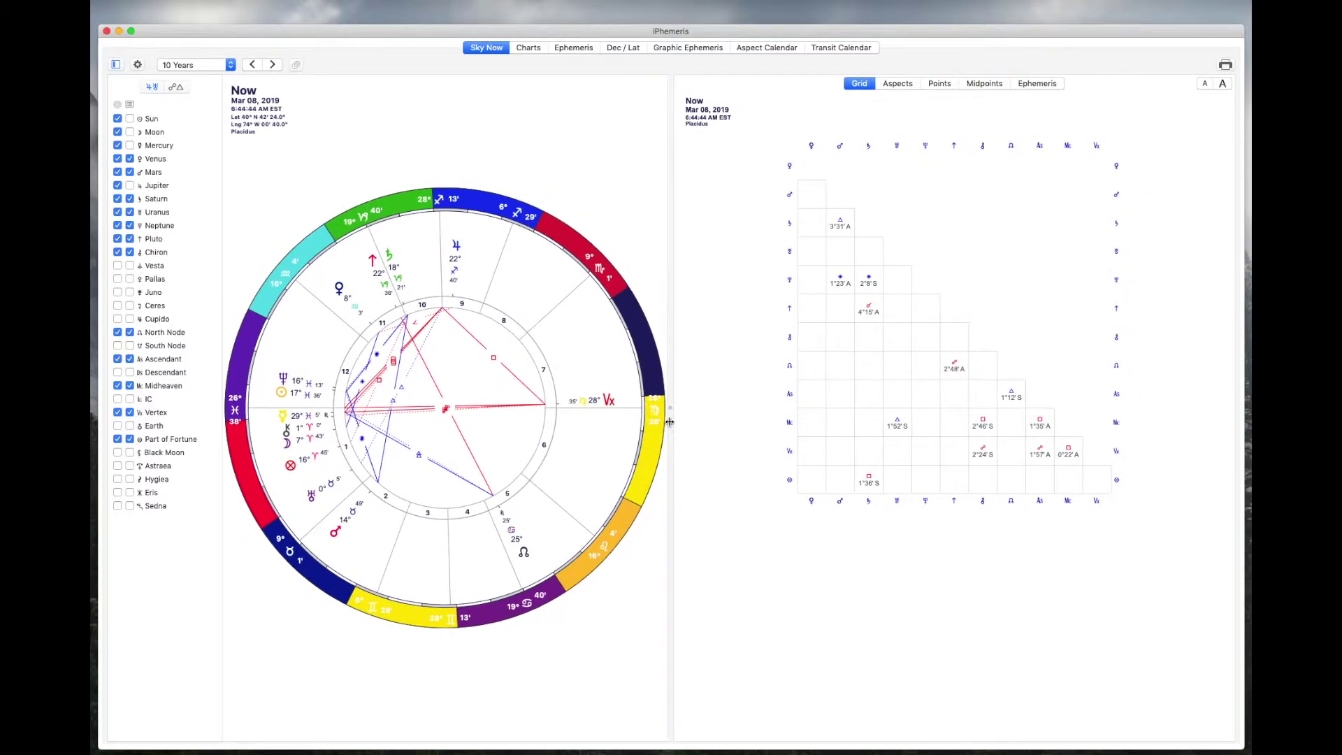
Enable the Sun, Moon, Mercury and Jupiter in the aspect grid, keeping Venus and Mars included
click(116, 65)
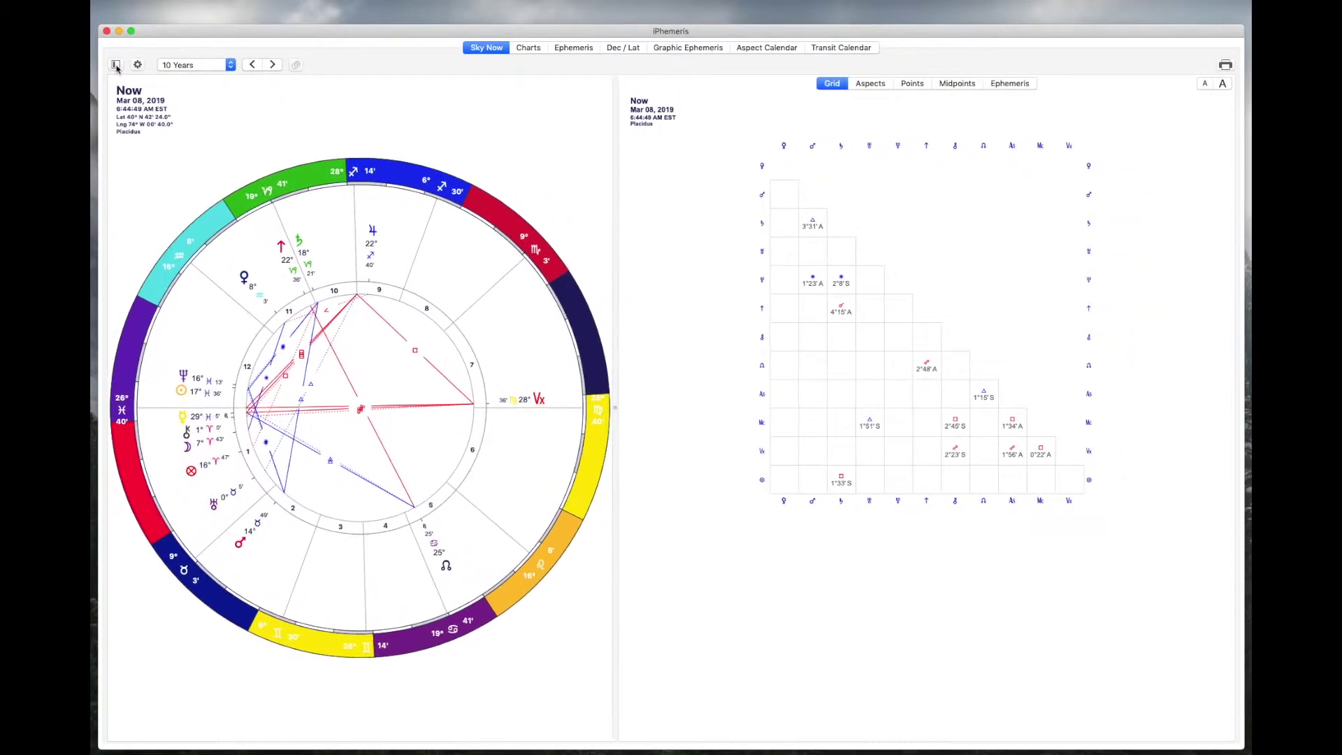
click(116, 65)
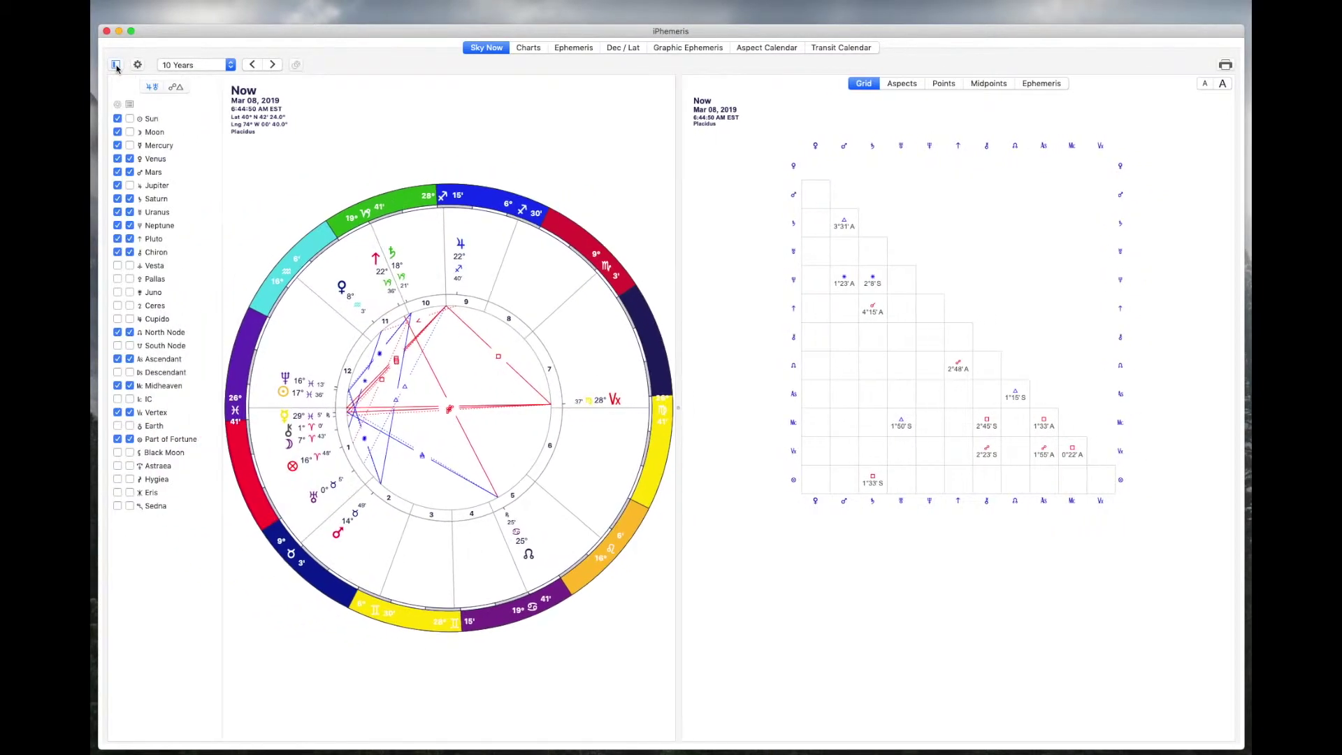
click(129, 119)
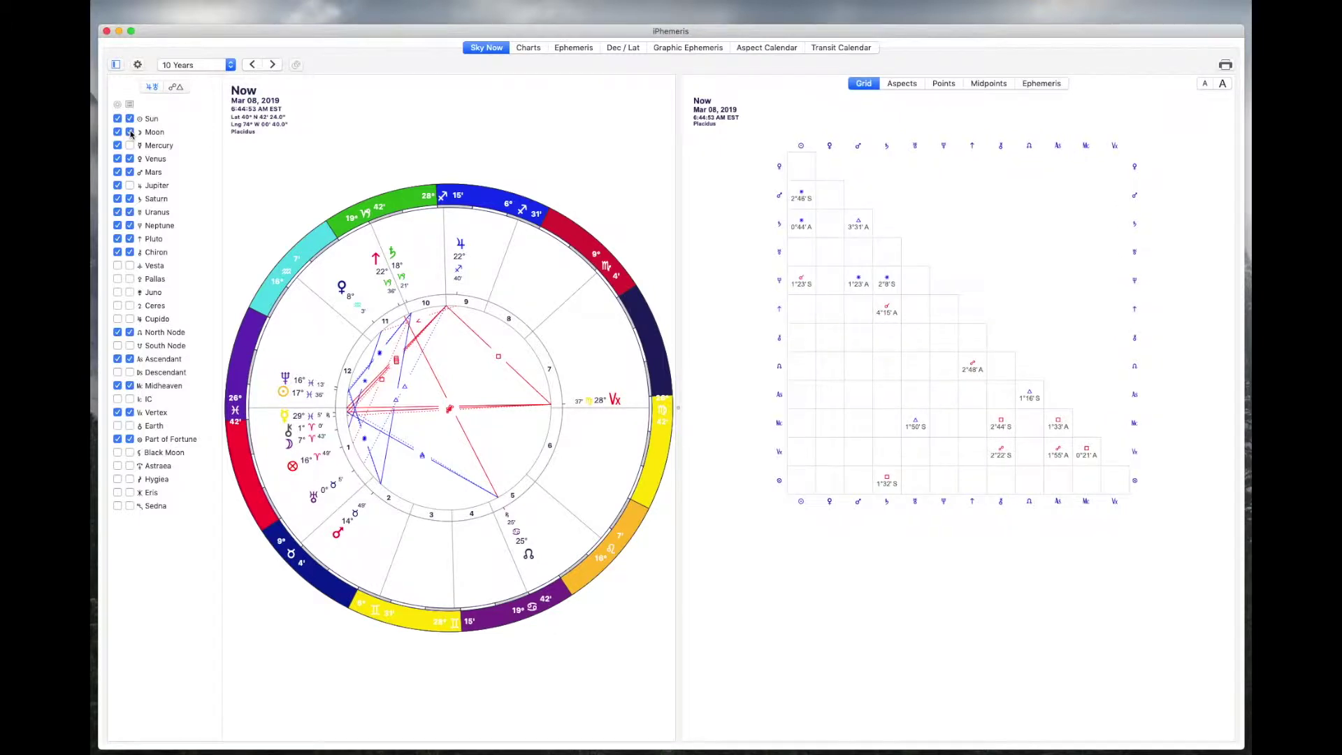
click(130, 132)
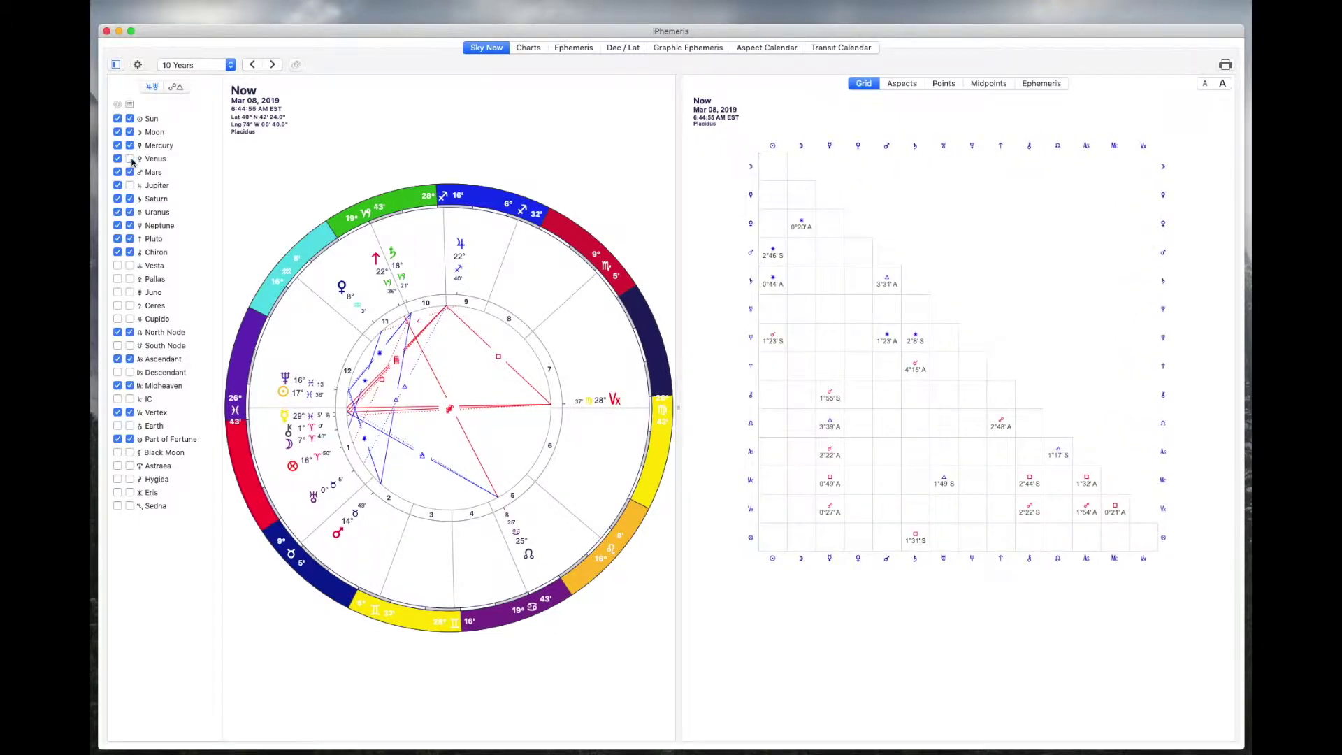
click(130, 185)
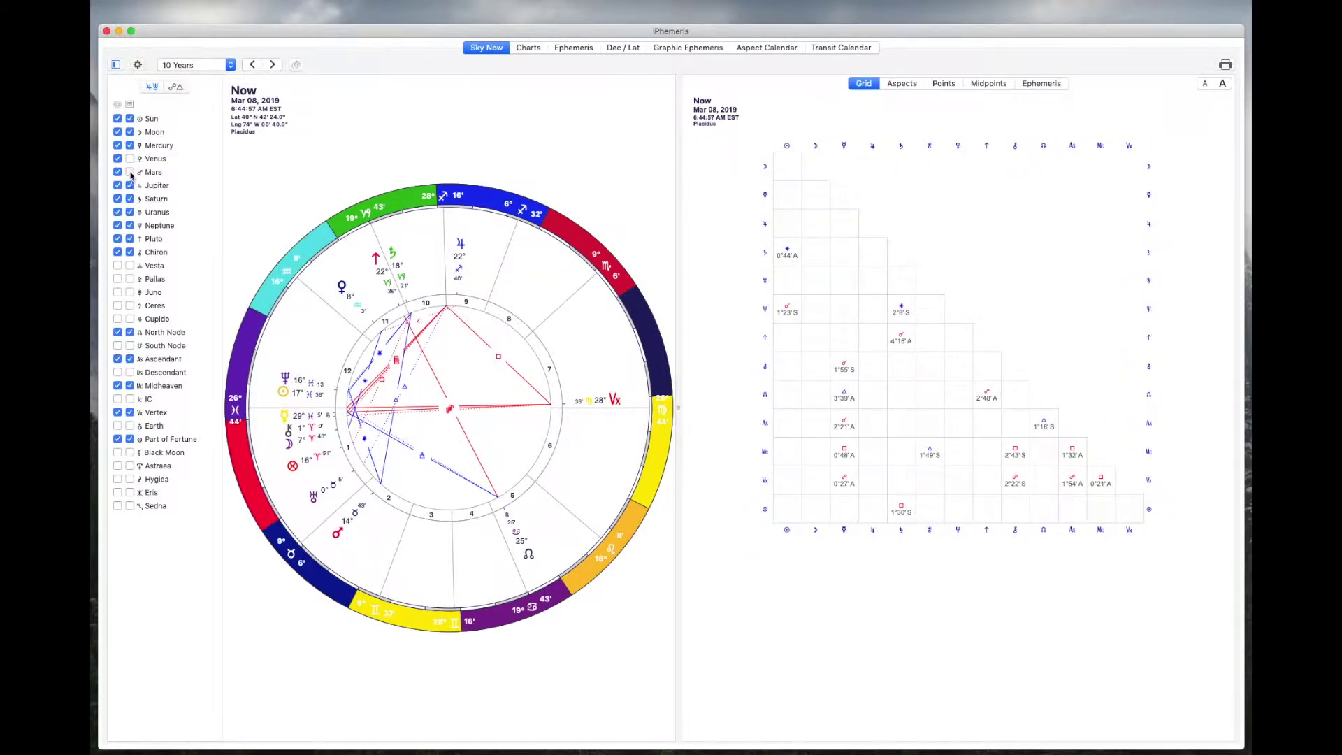
click(130, 159)
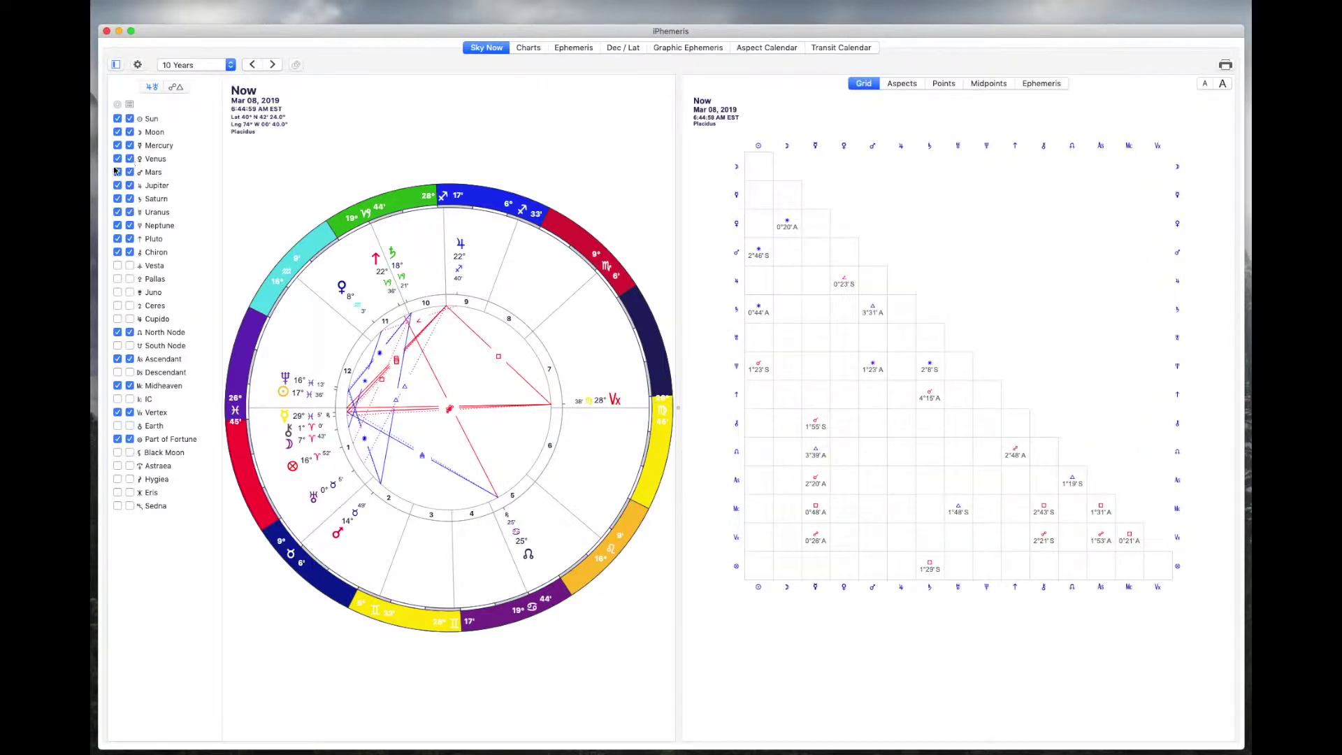
Hide the Moon from the chart wheel while keeping Mercury, Venus and Mars displayed on it
click(117, 172)
click(118, 159)
click(117, 144)
click(118, 133)
click(118, 159)
click(118, 172)
Review the current chart's aspects, points, midpoints in both sort orders and graphic ephemeris, ending on the aspect grid
click(901, 84)
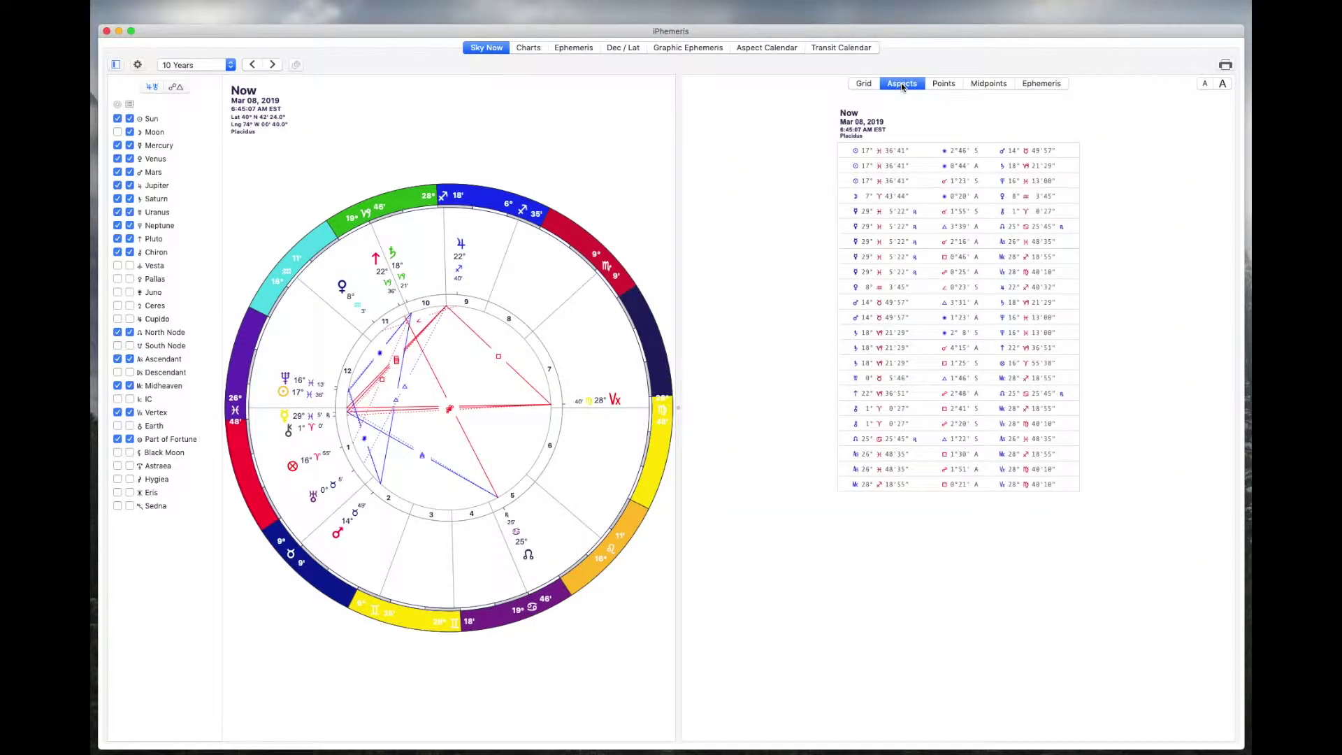
click(942, 85)
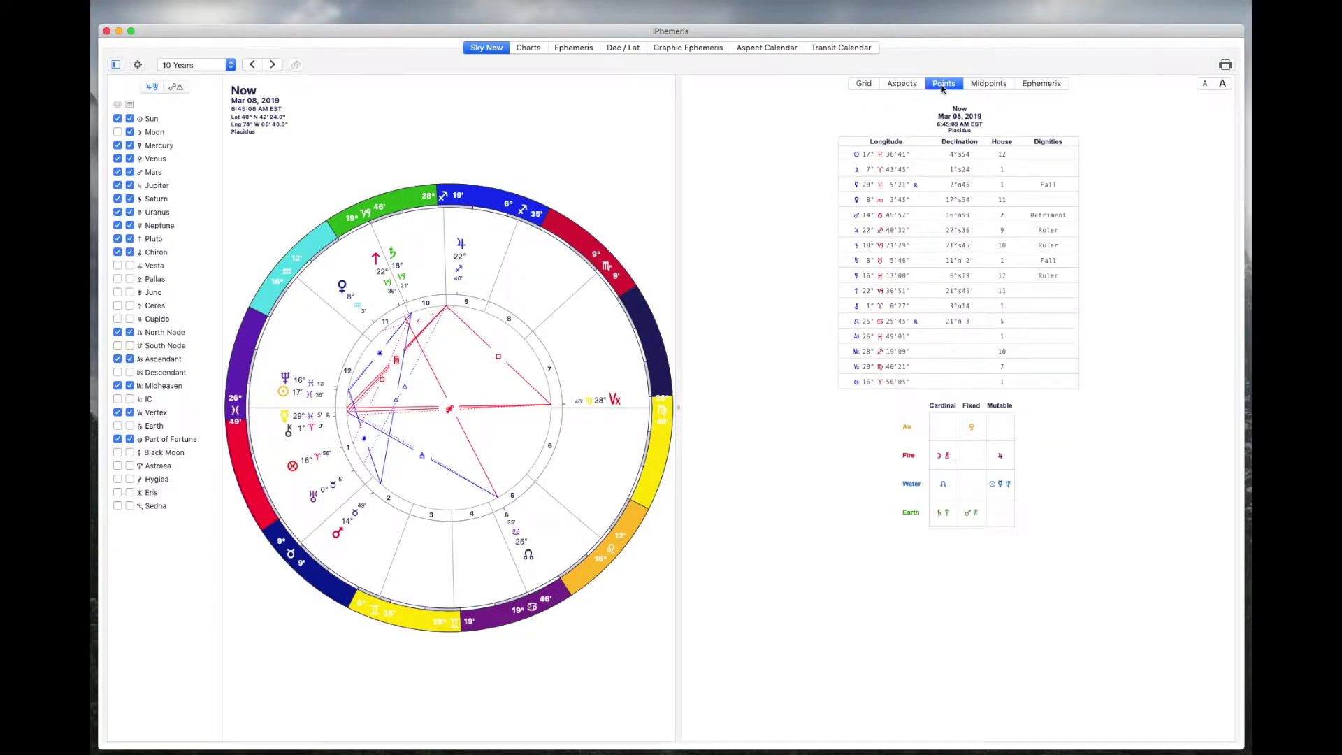
click(988, 85)
click(708, 83)
click(702, 84)
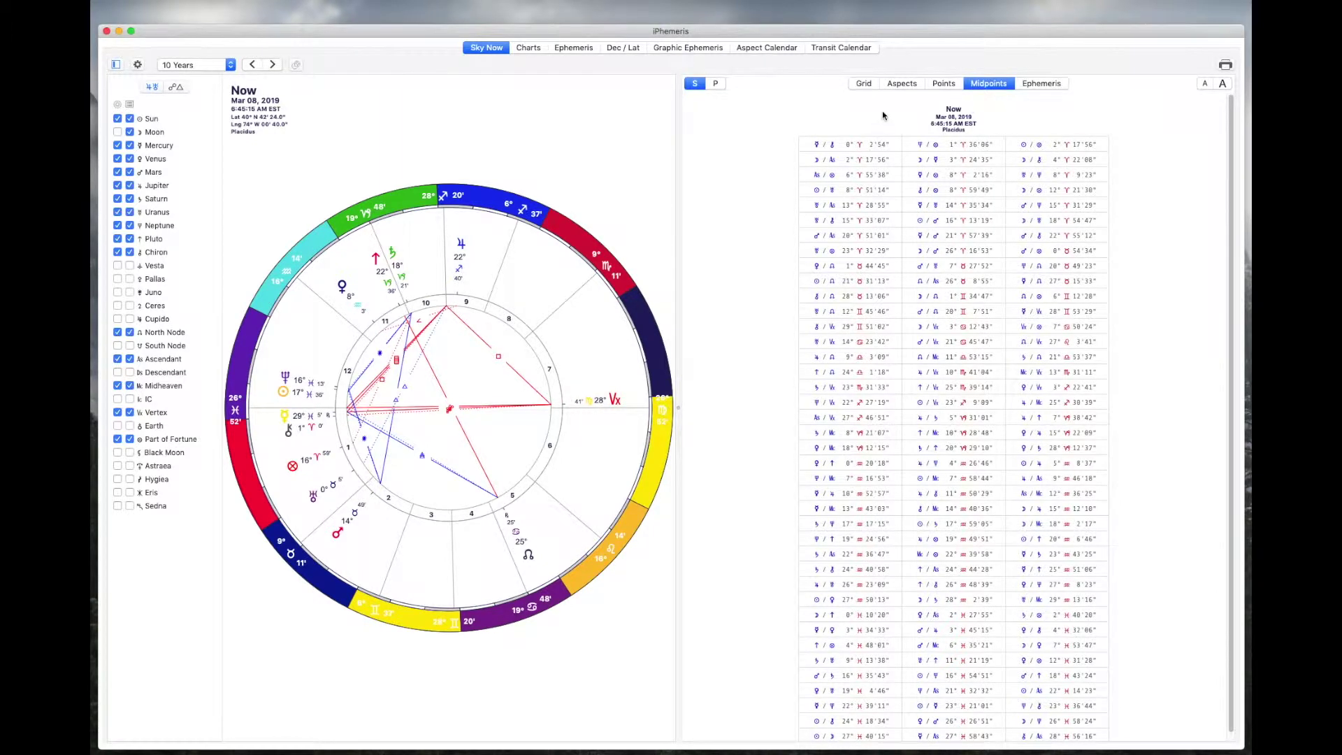
click(1042, 83)
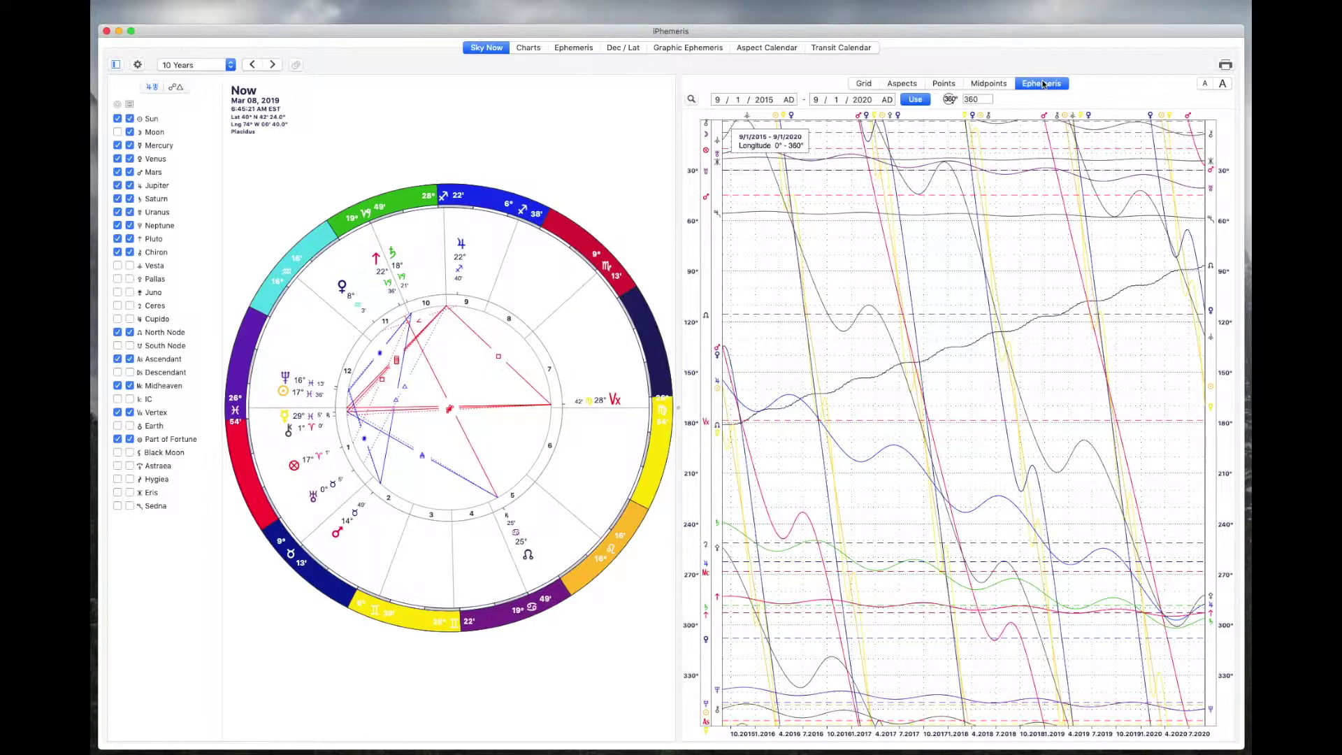
click(864, 84)
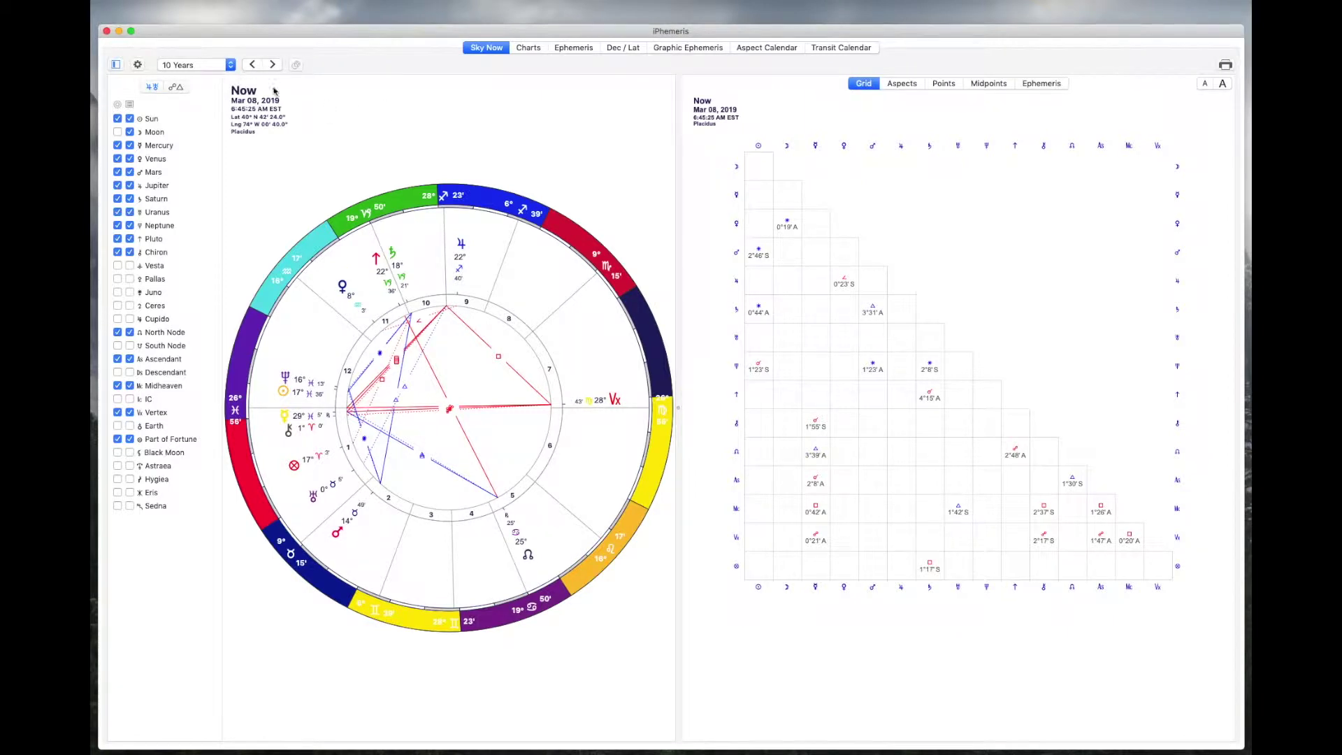
Advance the chart three steps at a 1 Month interval and reset it to the current time
click(210, 65)
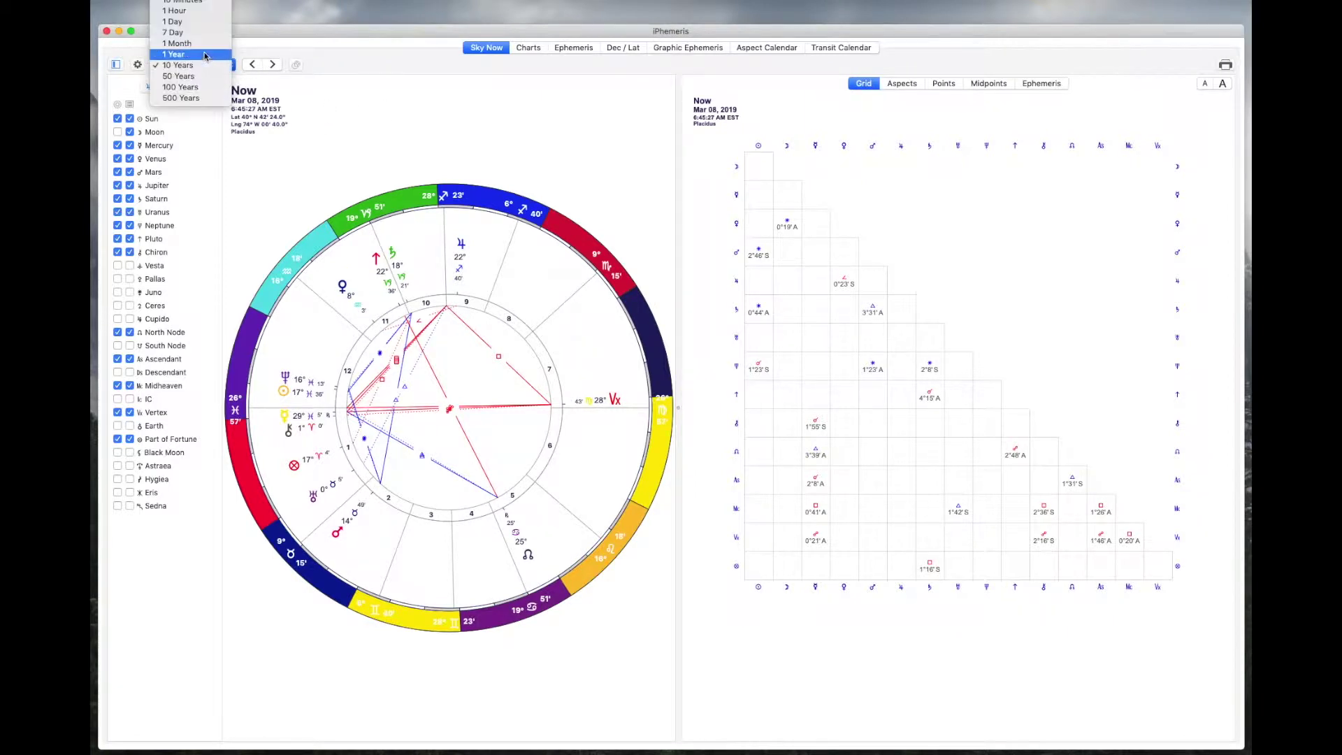
click(206, 40)
click(272, 65)
click(272, 65)
click(272, 65)
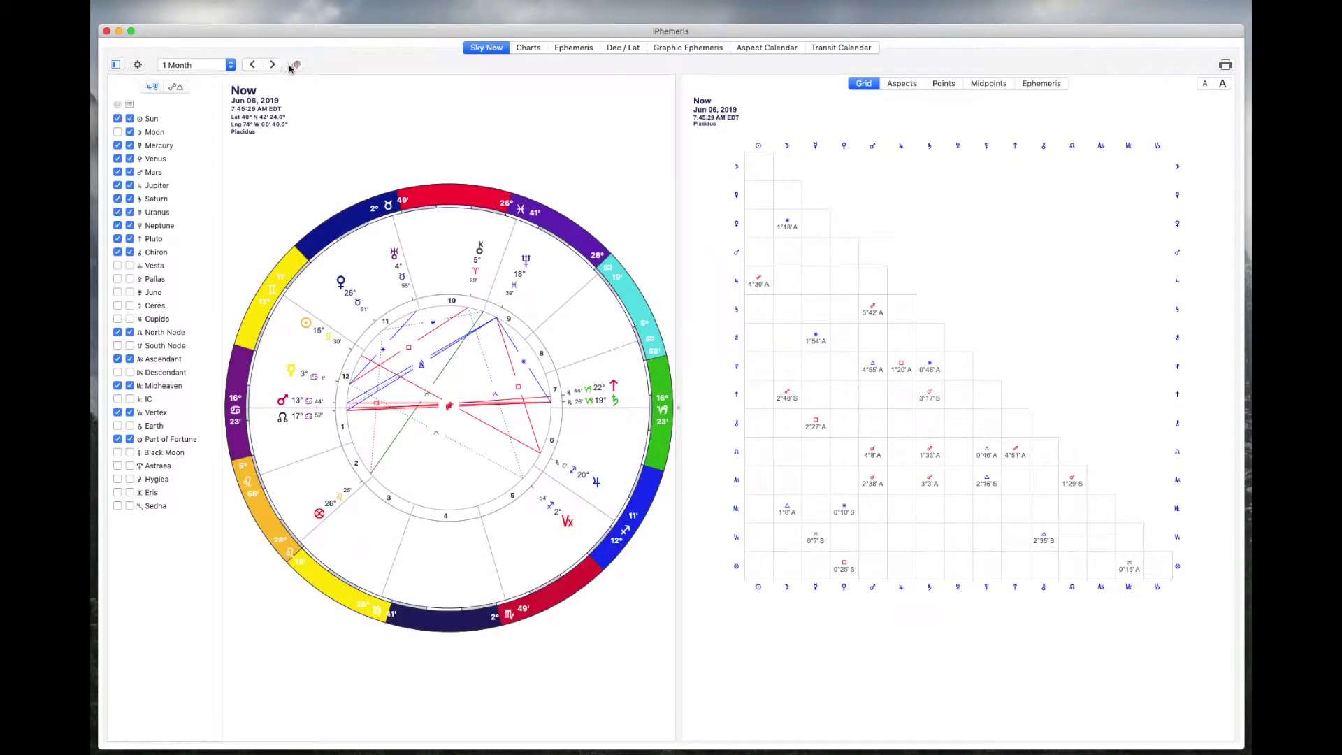
click(295, 66)
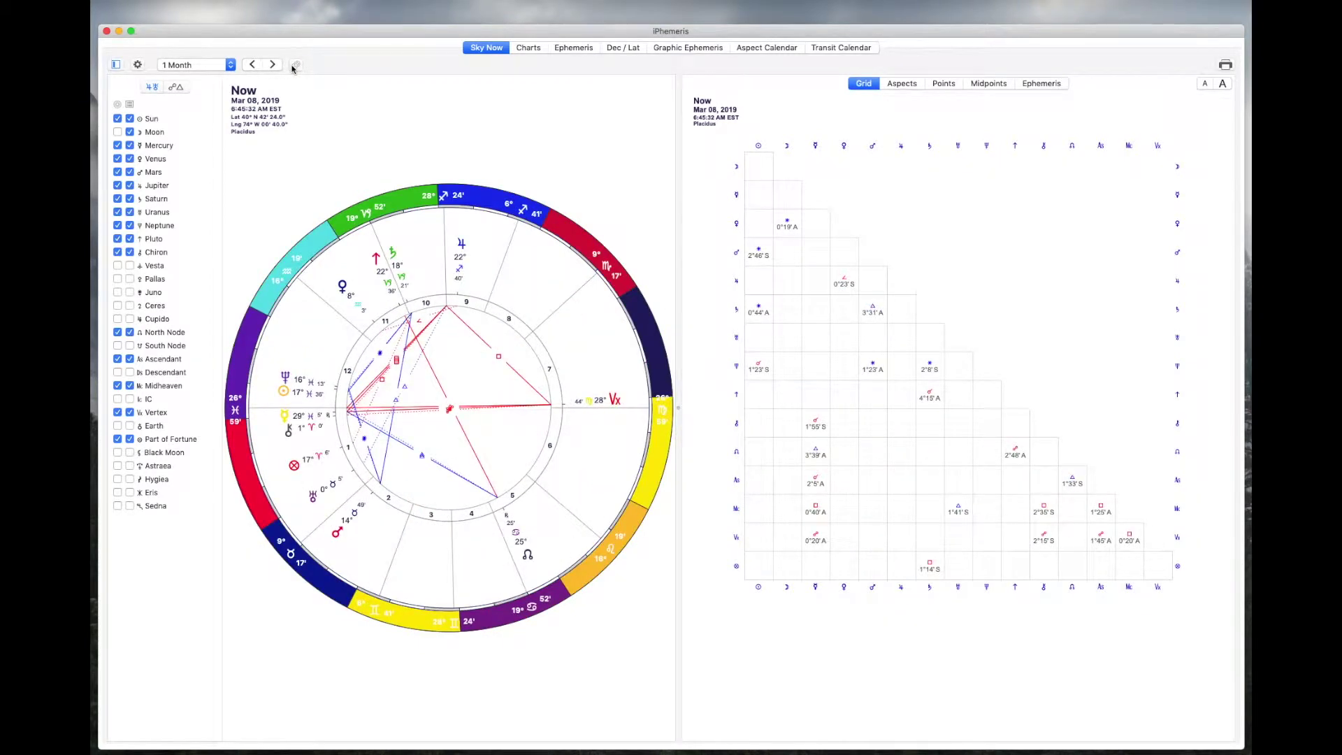
Check the orb settings of the aspects and hide the sidebar with the points and aspects
click(176, 87)
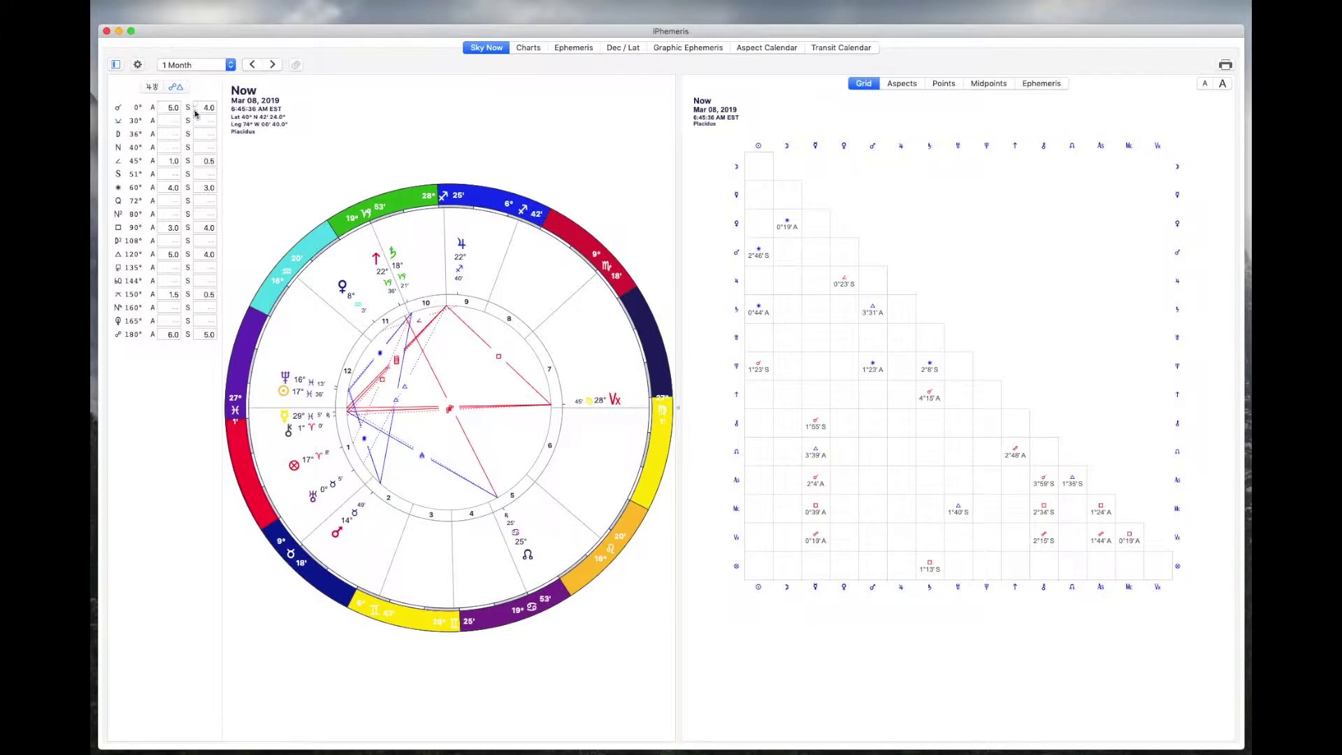
click(151, 87)
click(116, 65)
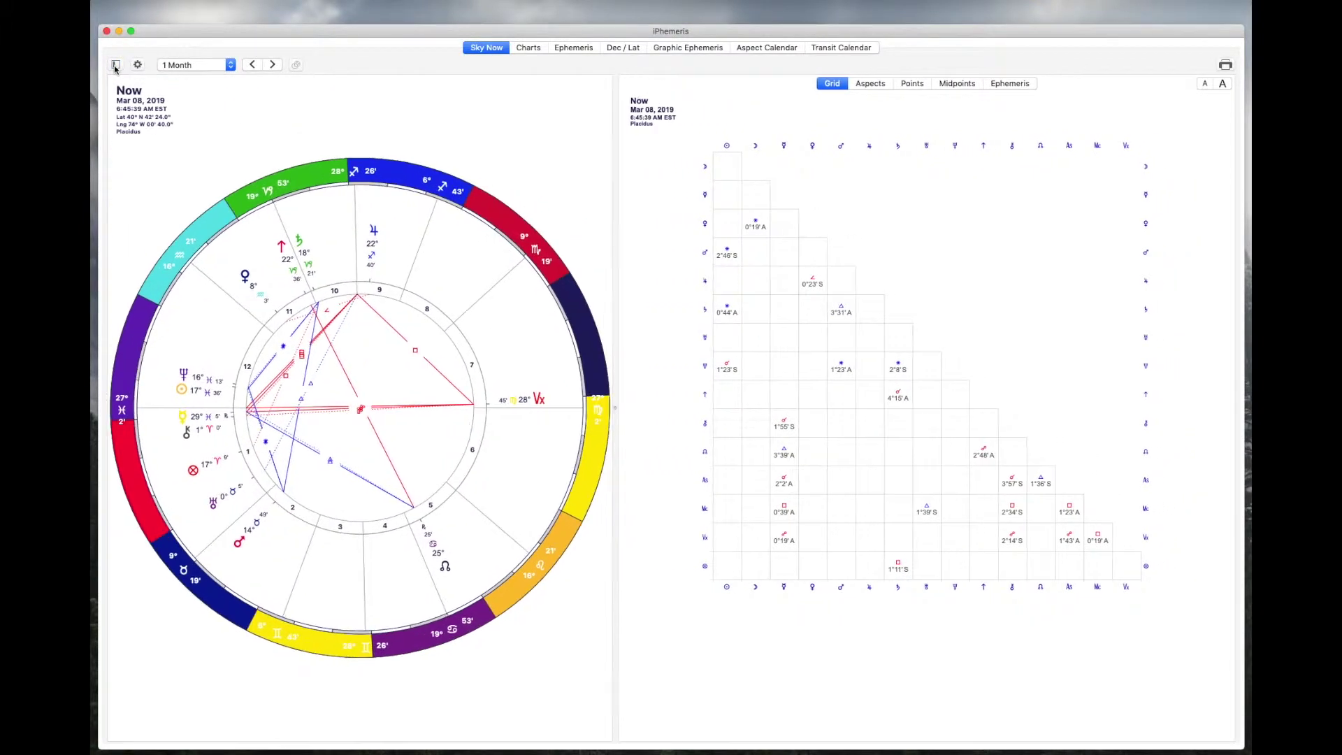
Turn on the French Wheel Style for the chart wheel and view the available house systems, keeping Placidus
click(137, 65)
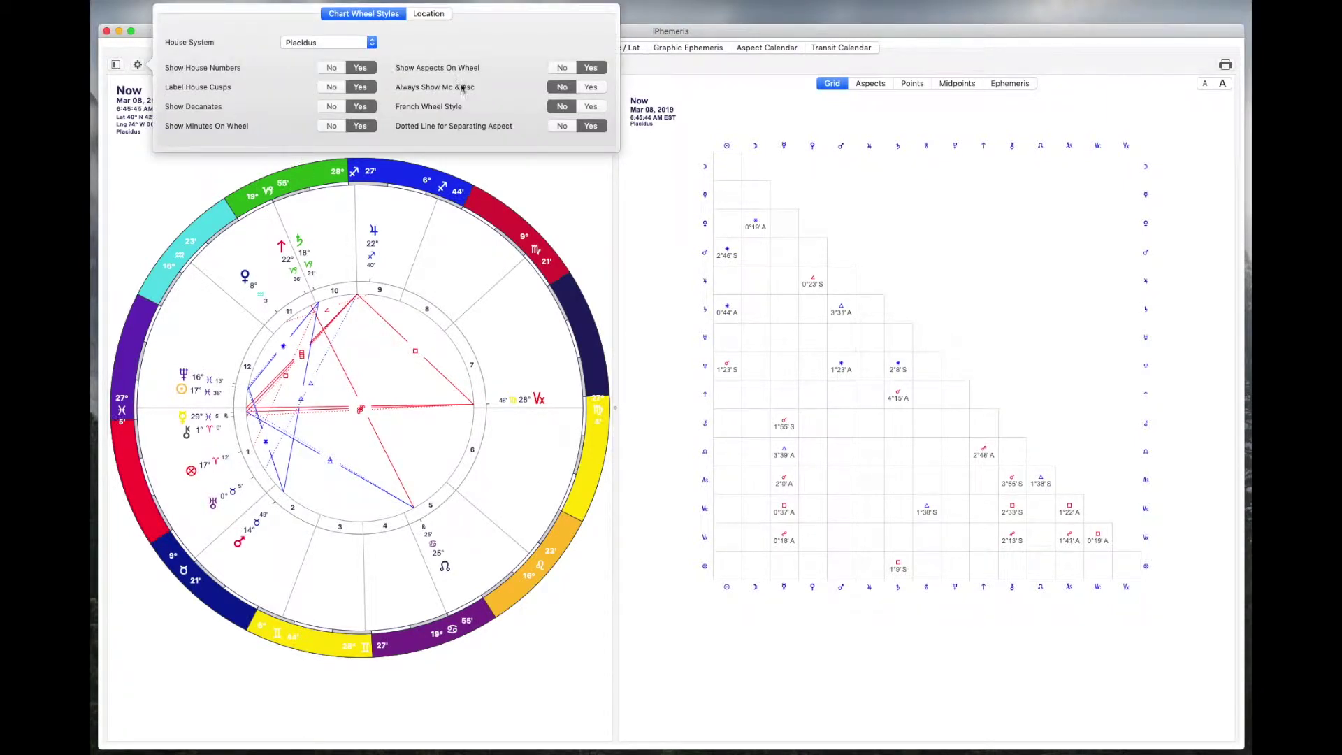
click(591, 109)
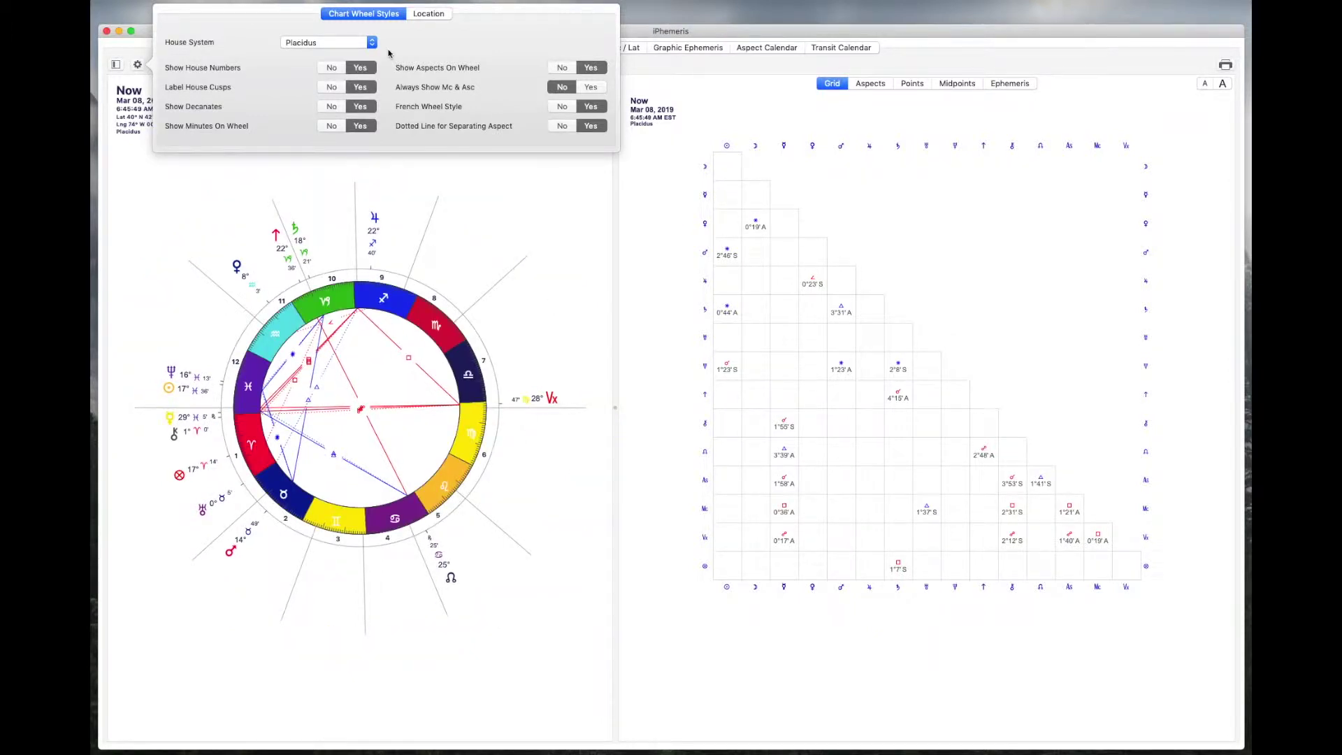
click(302, 44)
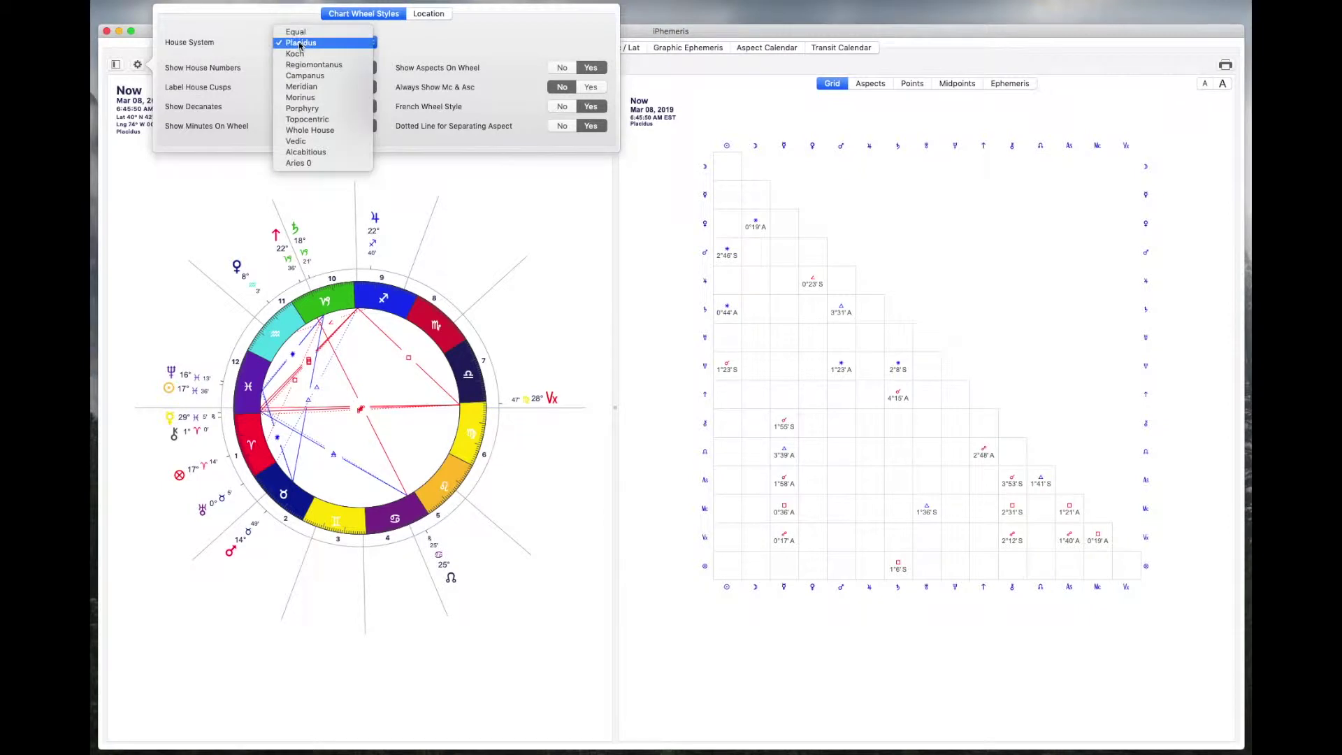
click(460, 50)
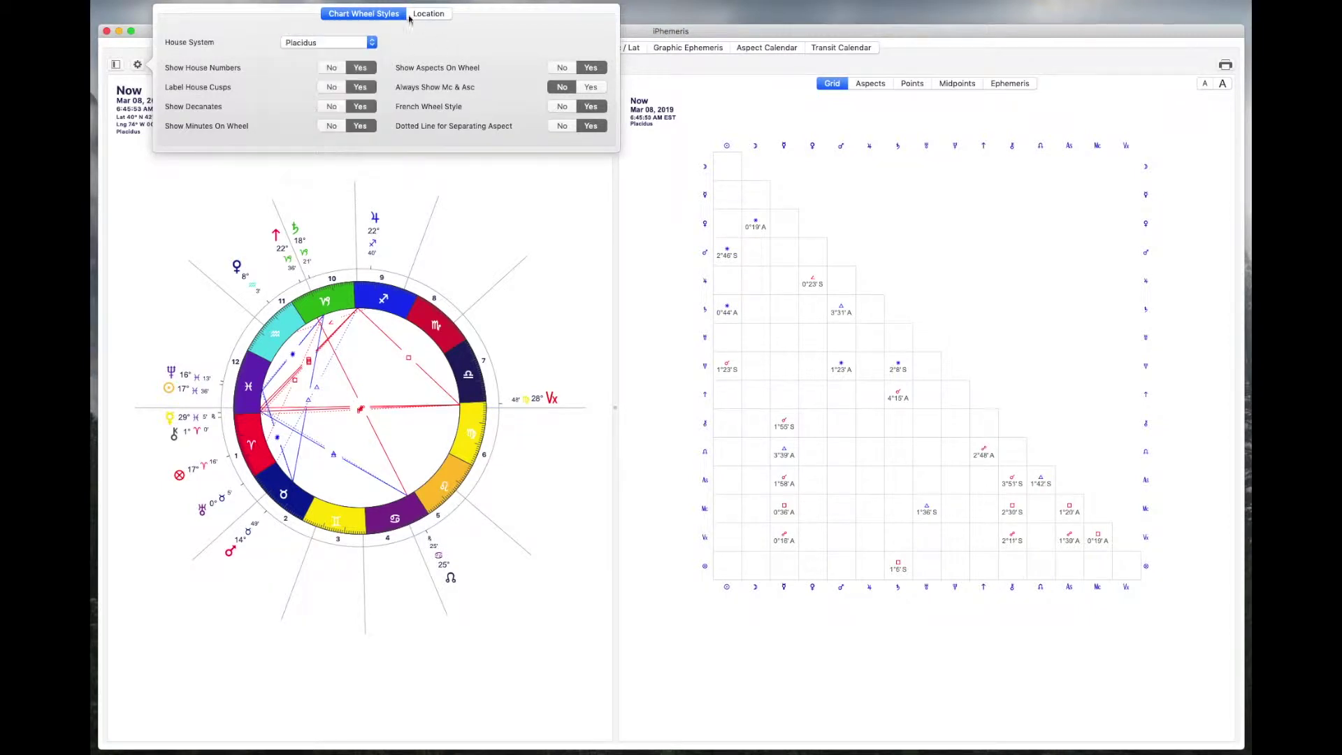
Set the chart's location to San Francisco CA United States and close the settings
click(429, 14)
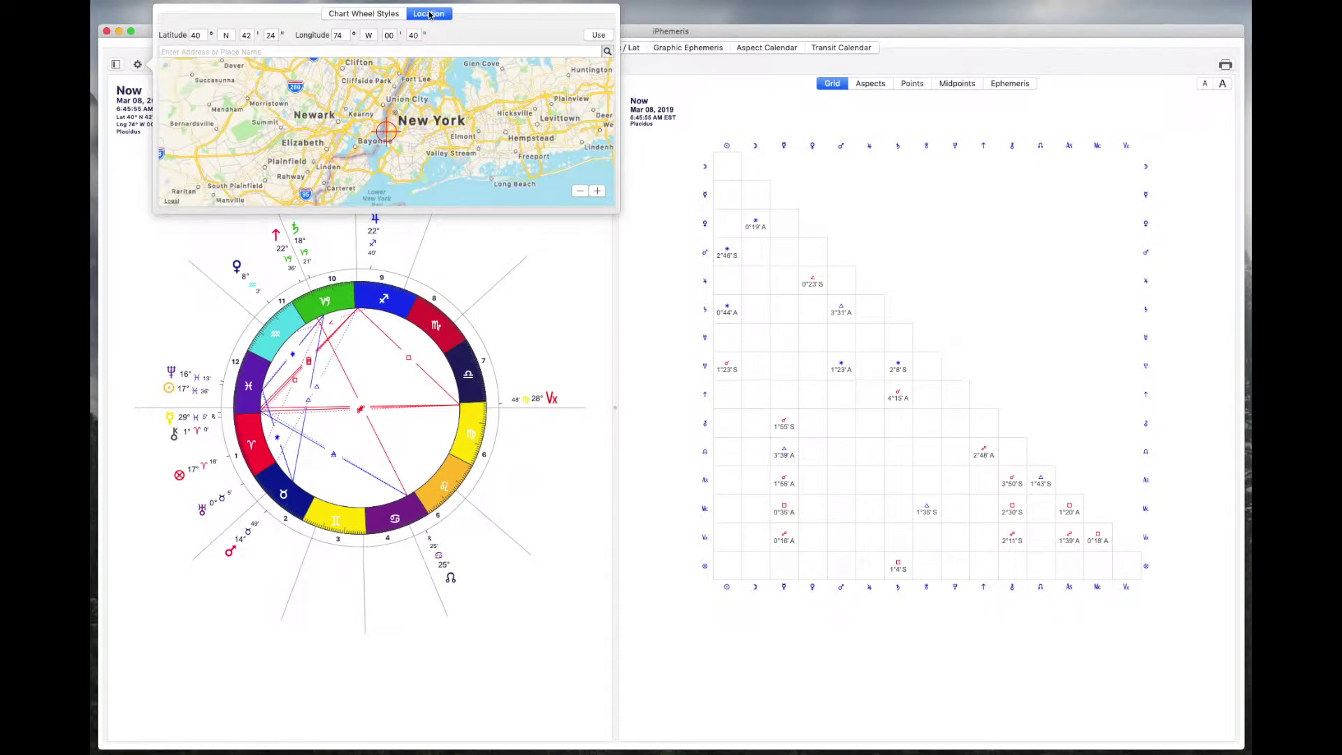
click(279, 51)
text(San fran)
key(Return)
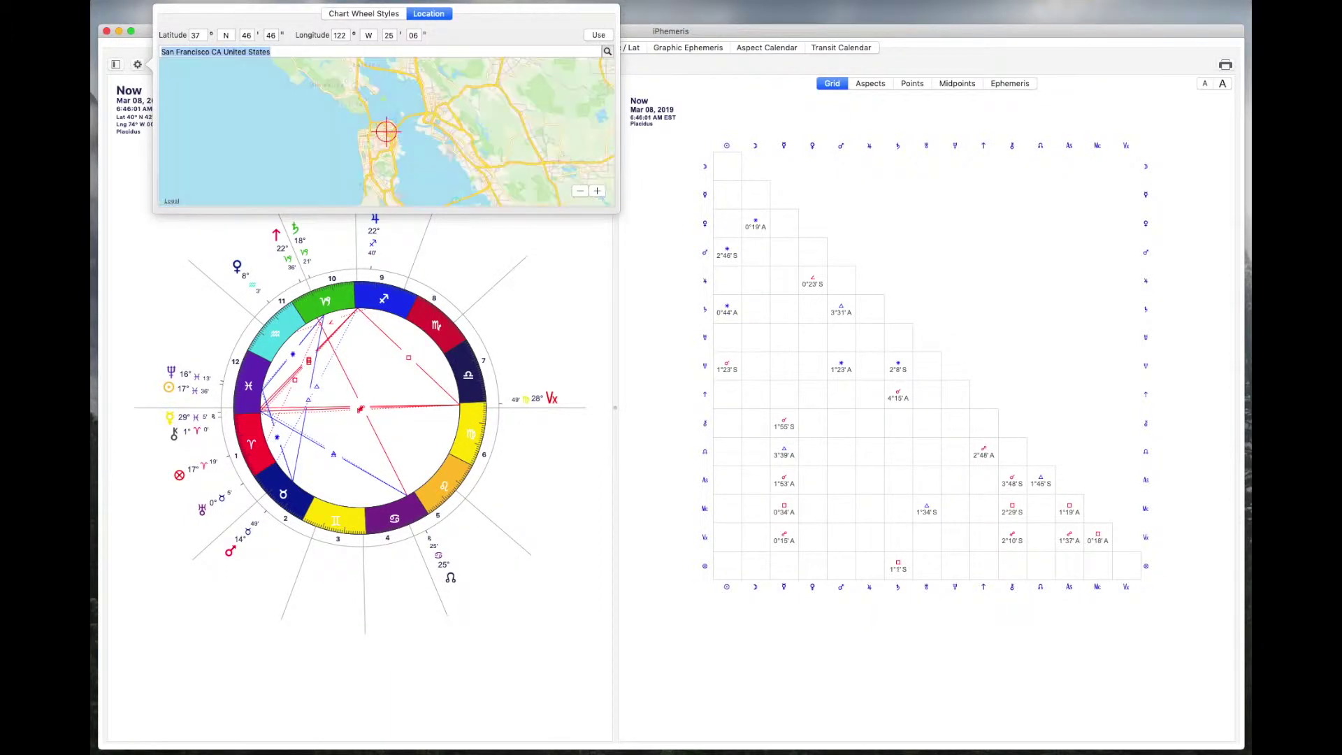
click(603, 39)
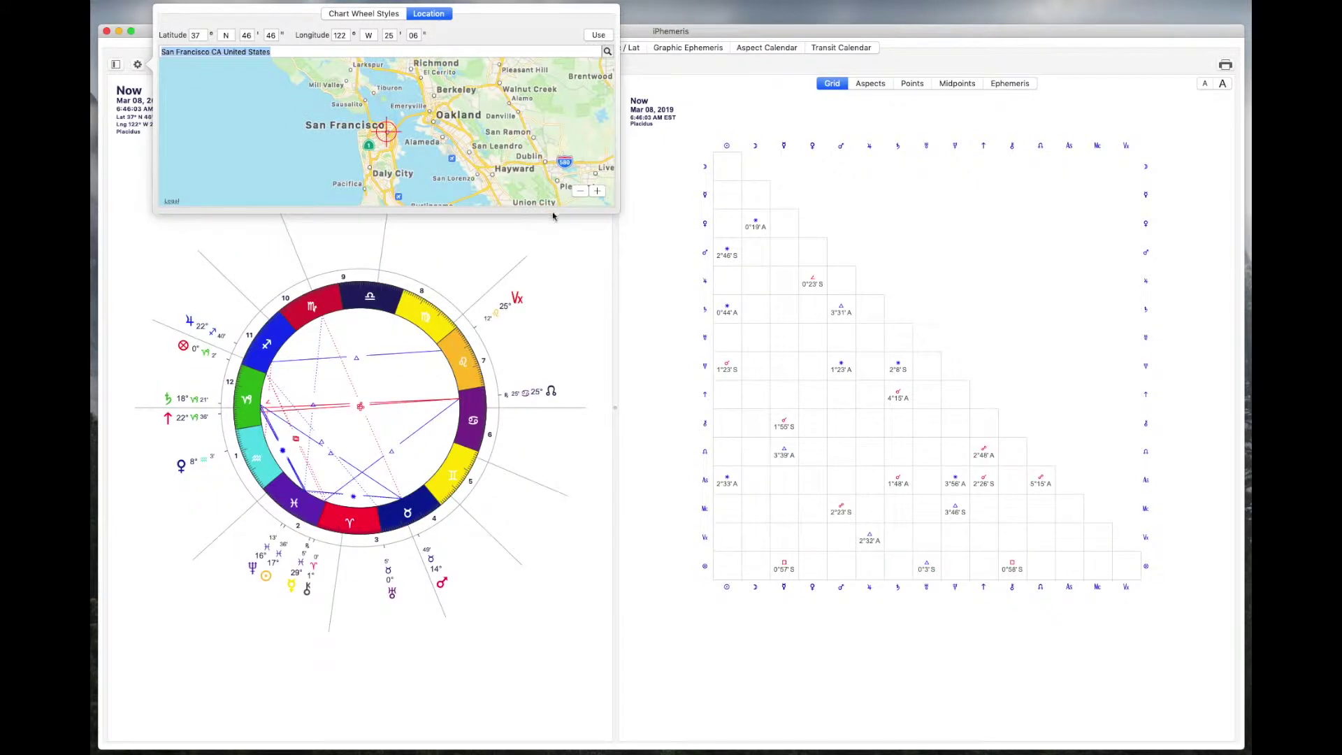
click(550, 276)
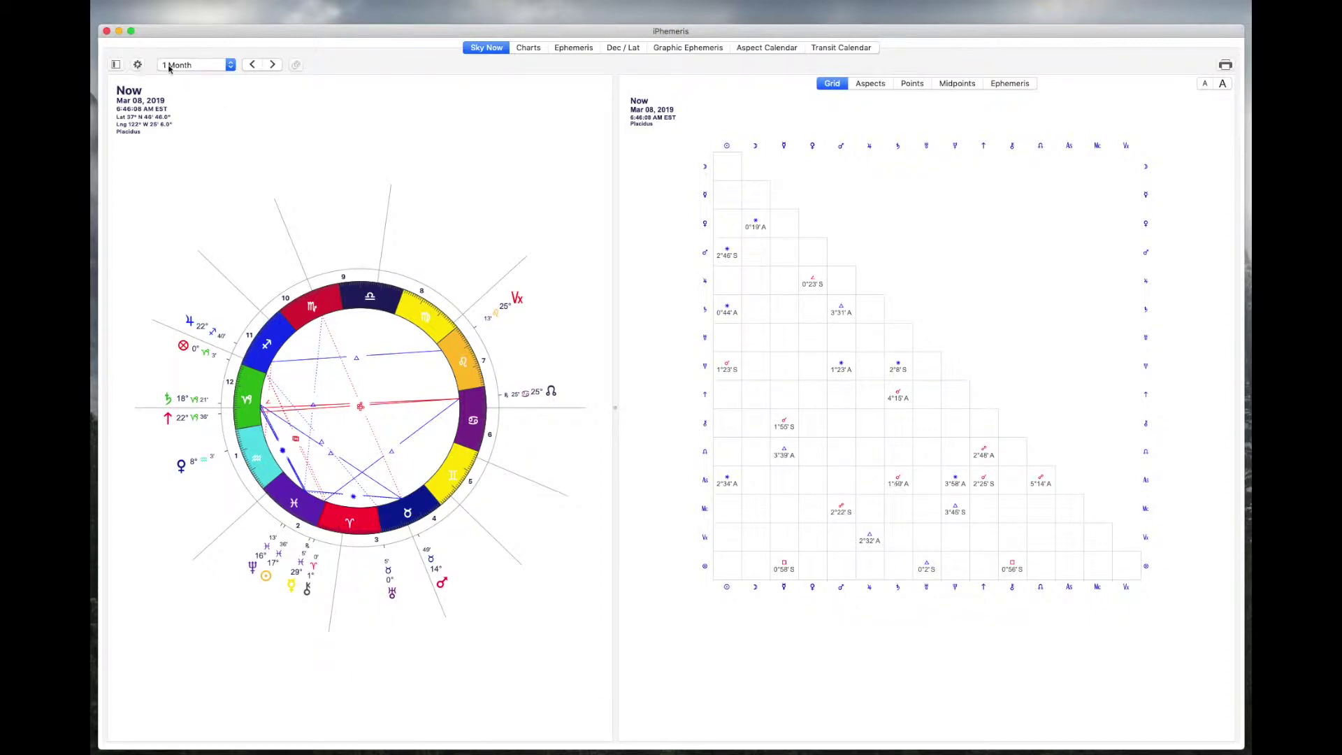
Open the saved charts list and review its aspect orb and point settings, leaving the sidebar hidden
click(528, 48)
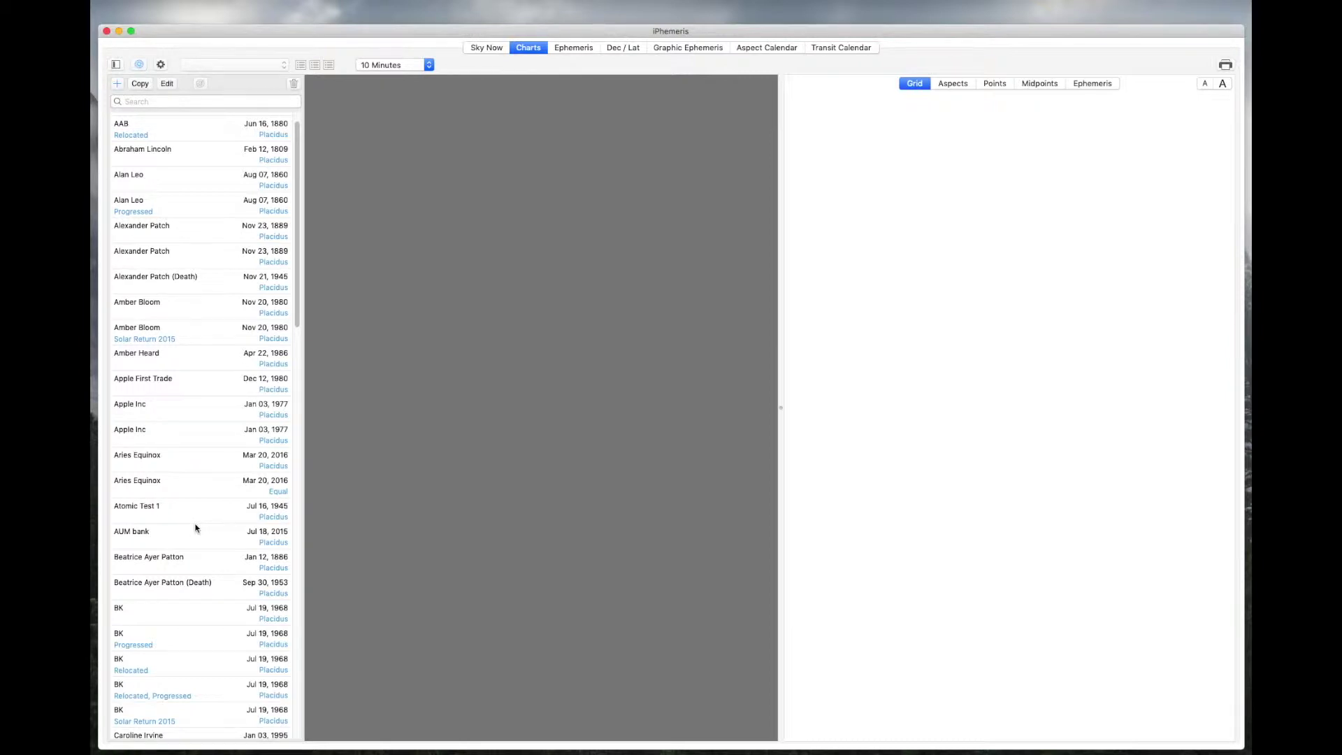
click(117, 64)
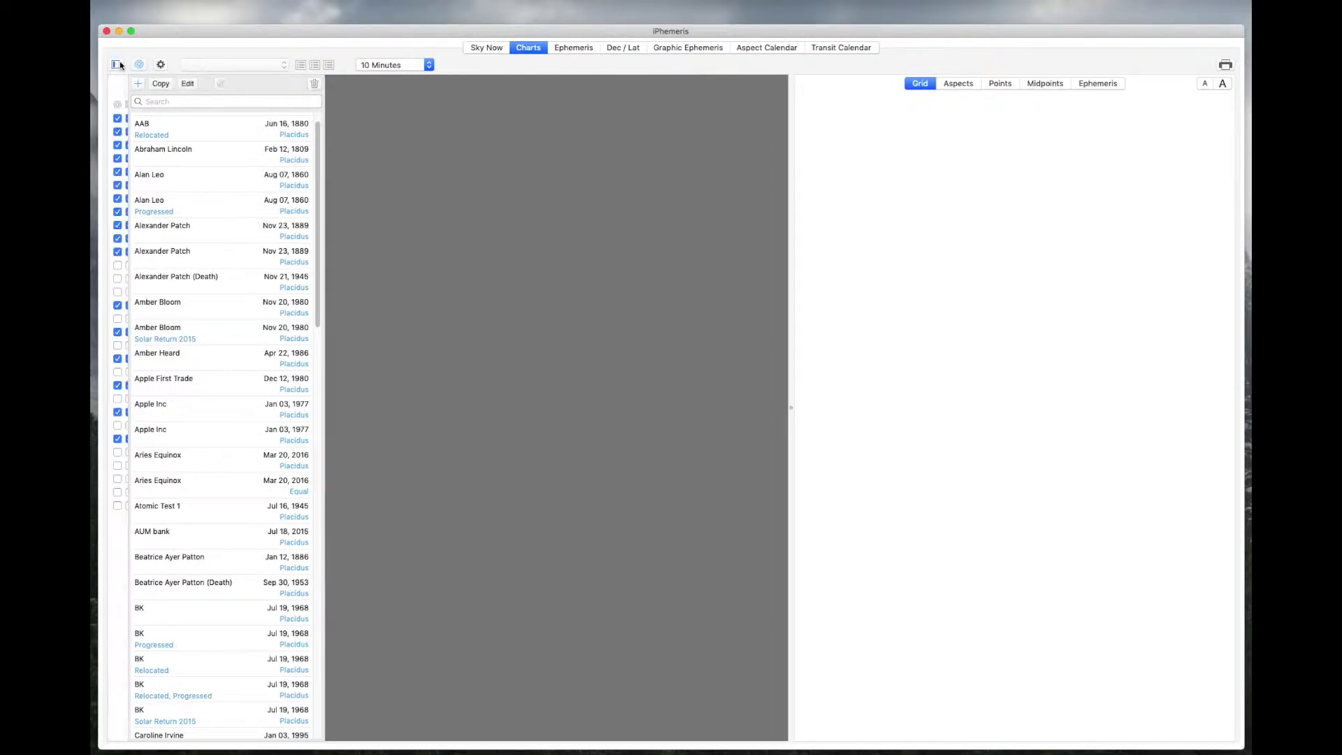
click(176, 87)
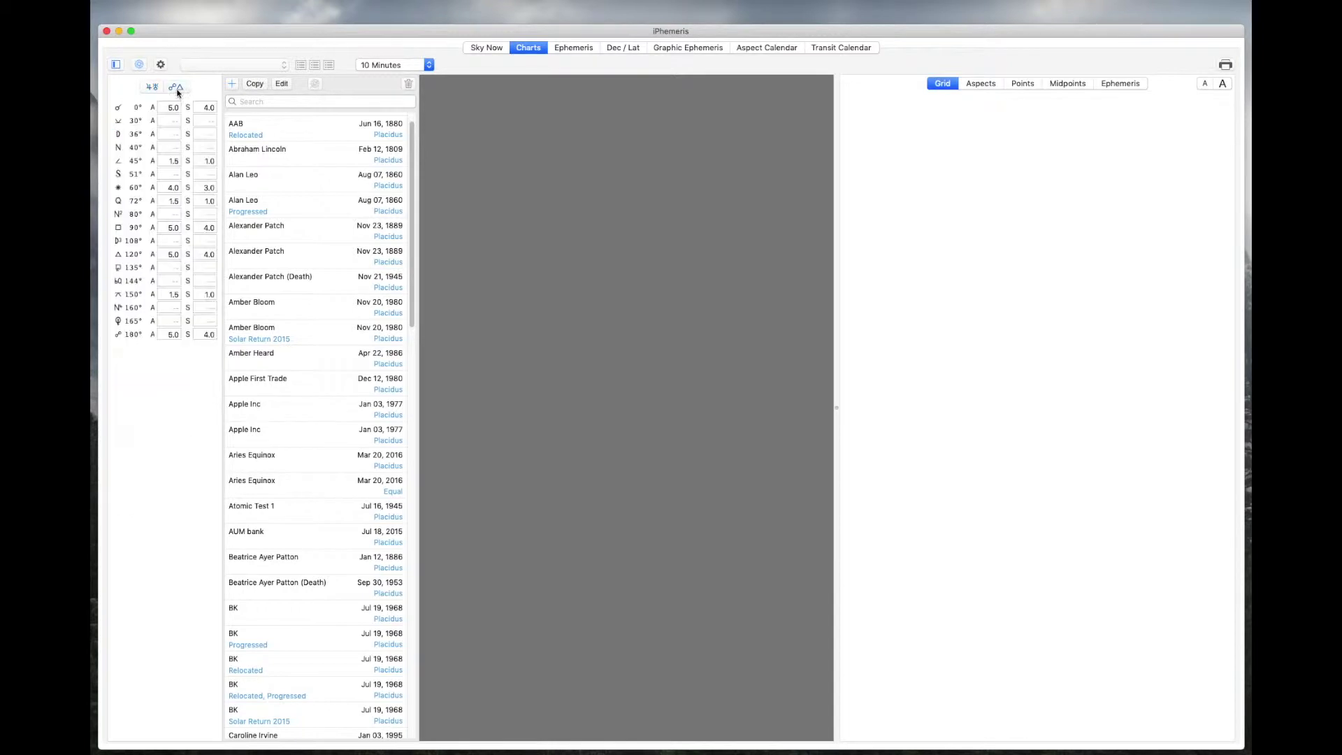
click(153, 87)
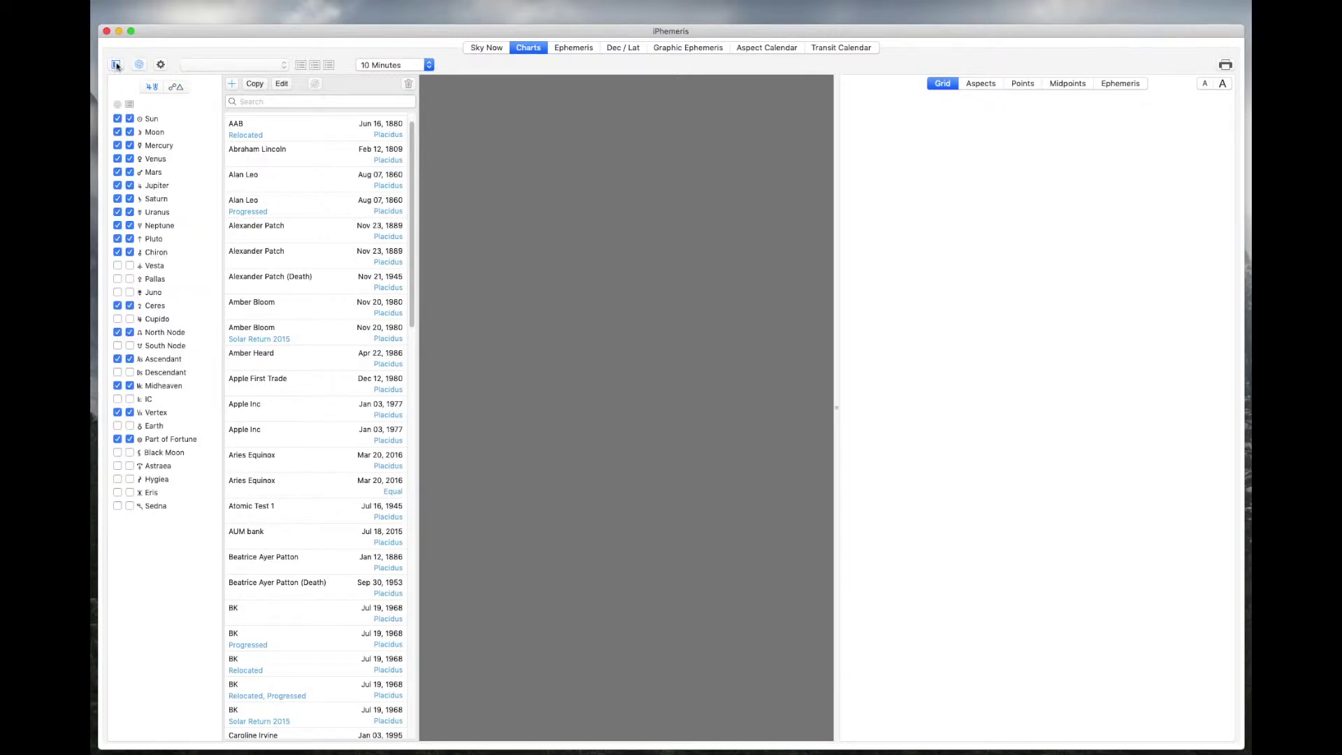
click(116, 64)
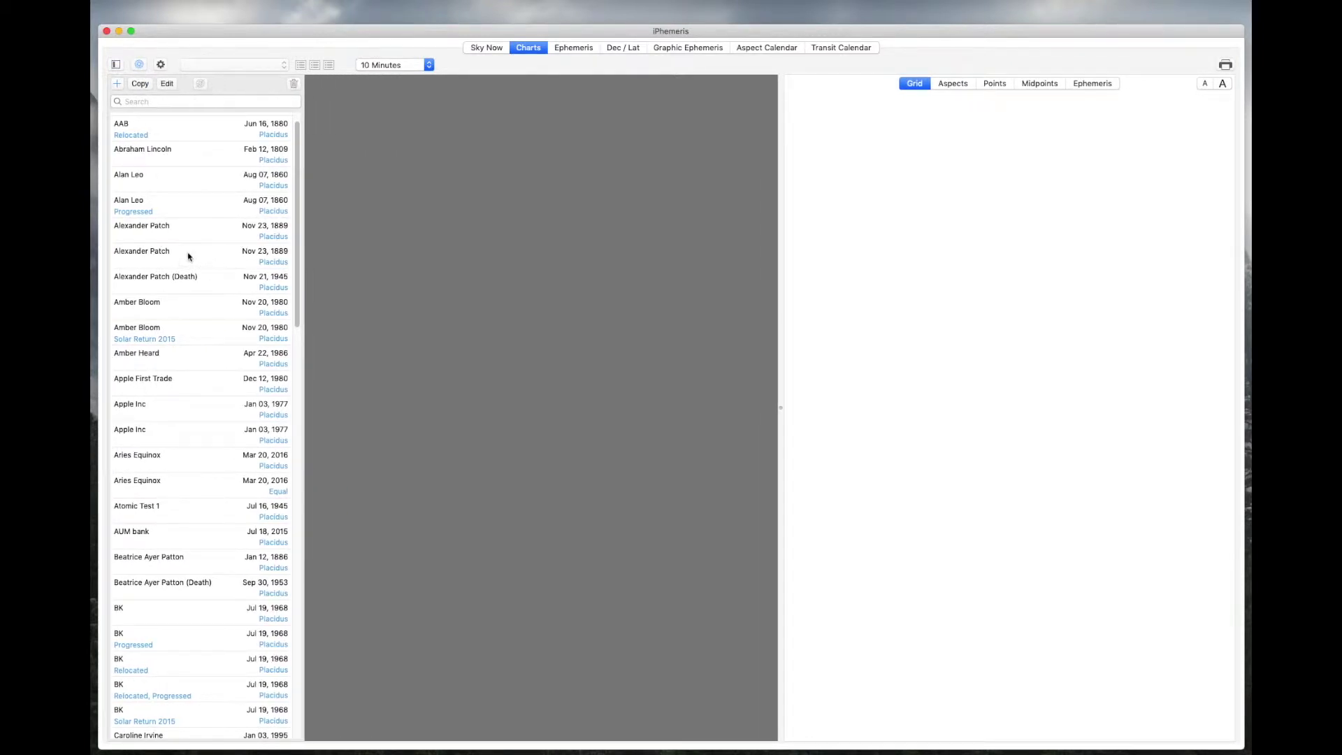
Load both Alexander Patch birth charts and the chart listed just below Alexander Patch (Death) into a three-chart wheel
double_click(180, 230)
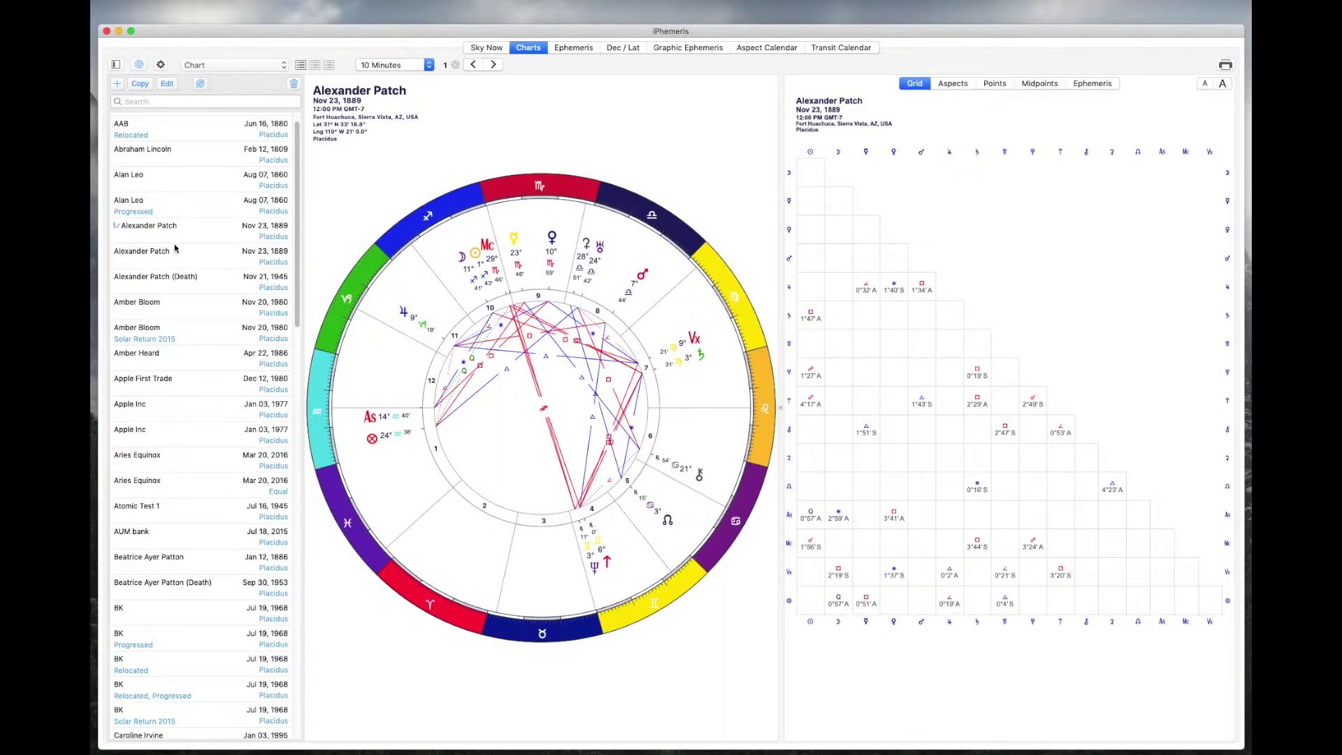
double_click(176, 252)
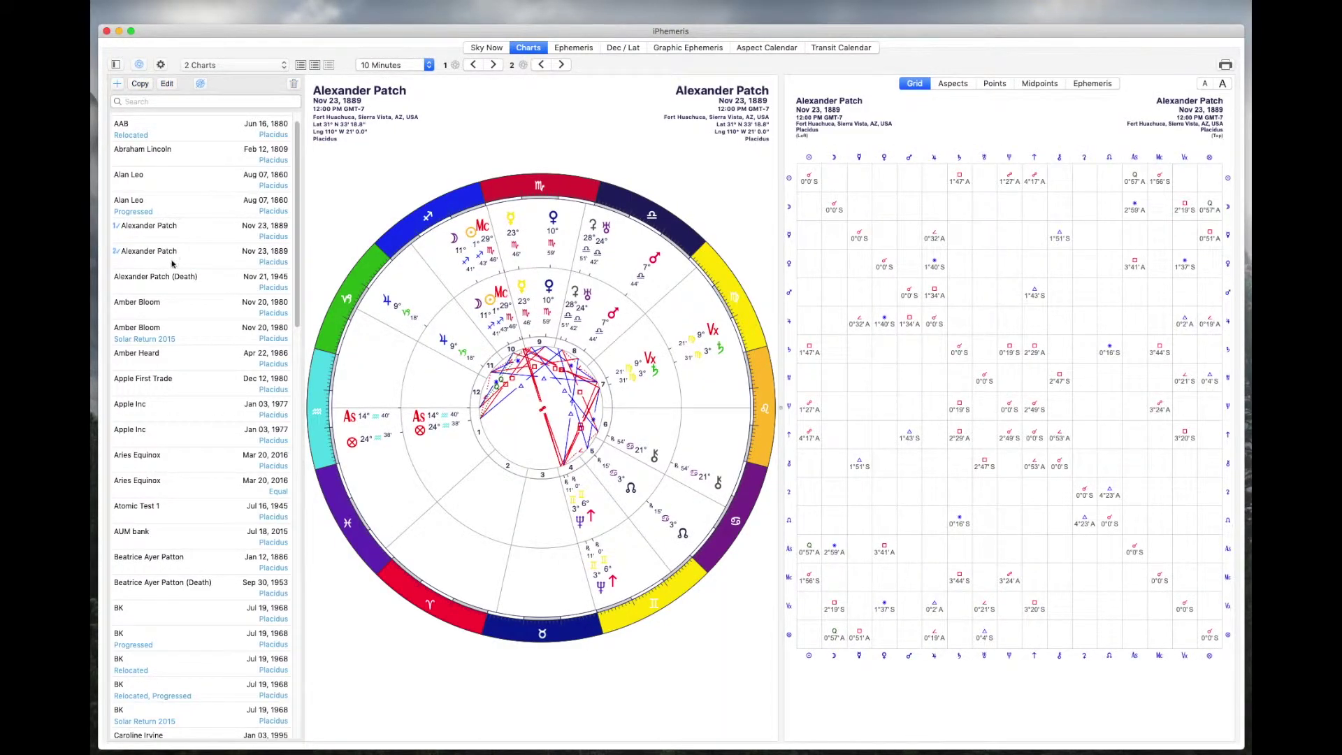
double_click(168, 308)
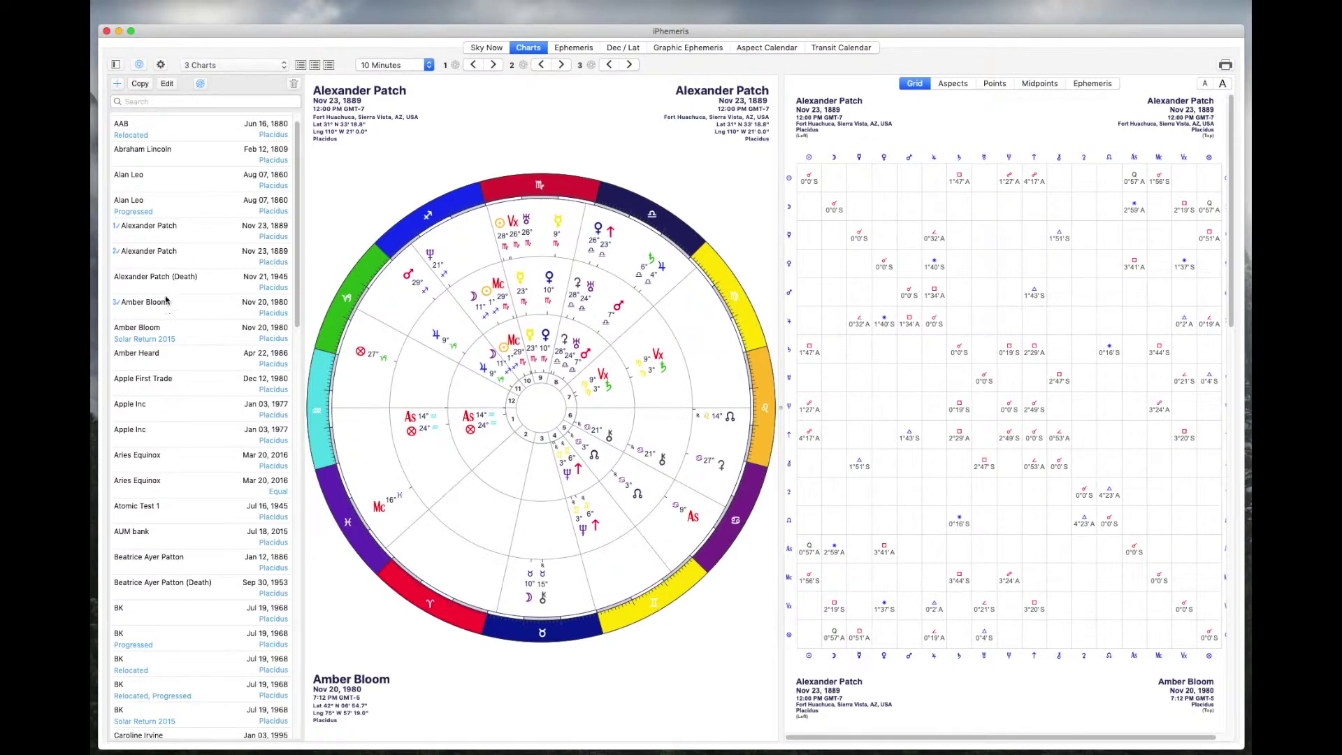
Advance the first chart by two 10-minute steps and view the available step intervals, keeping 10 Minutes
click(494, 64)
click(495, 65)
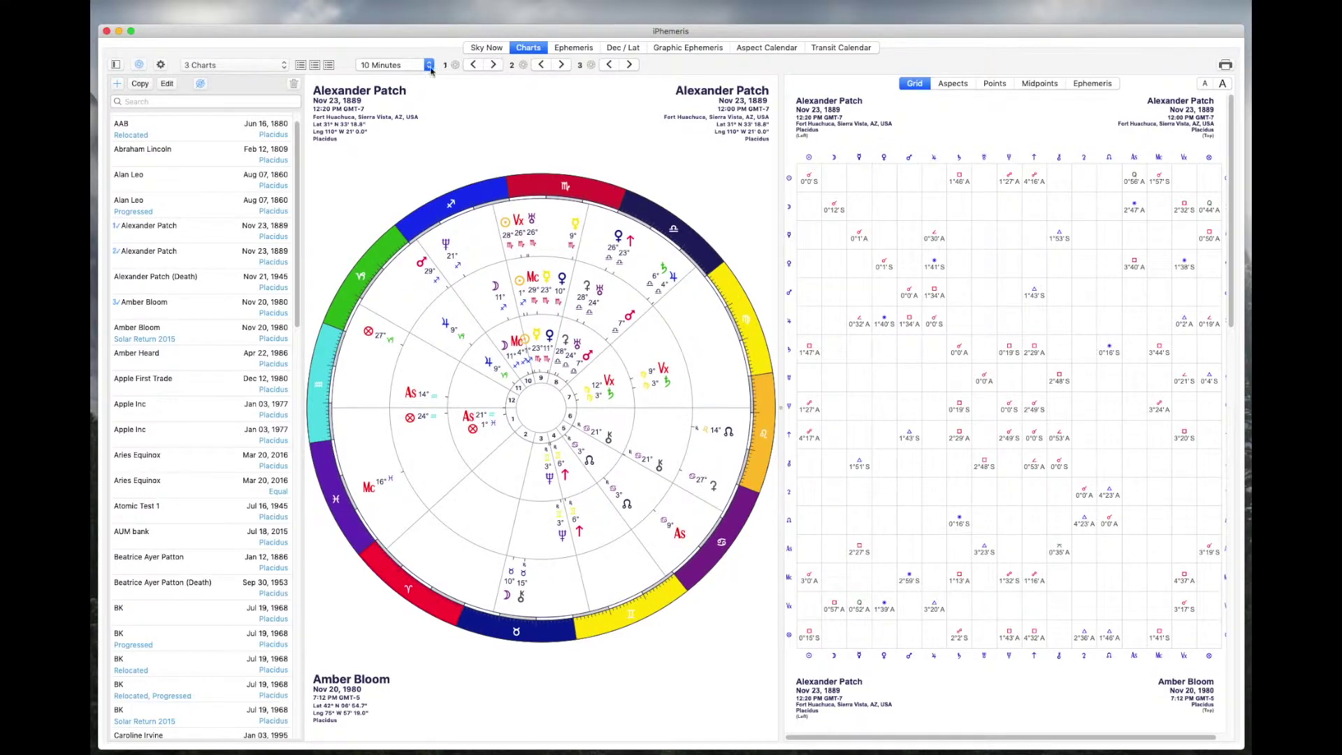
click(392, 65)
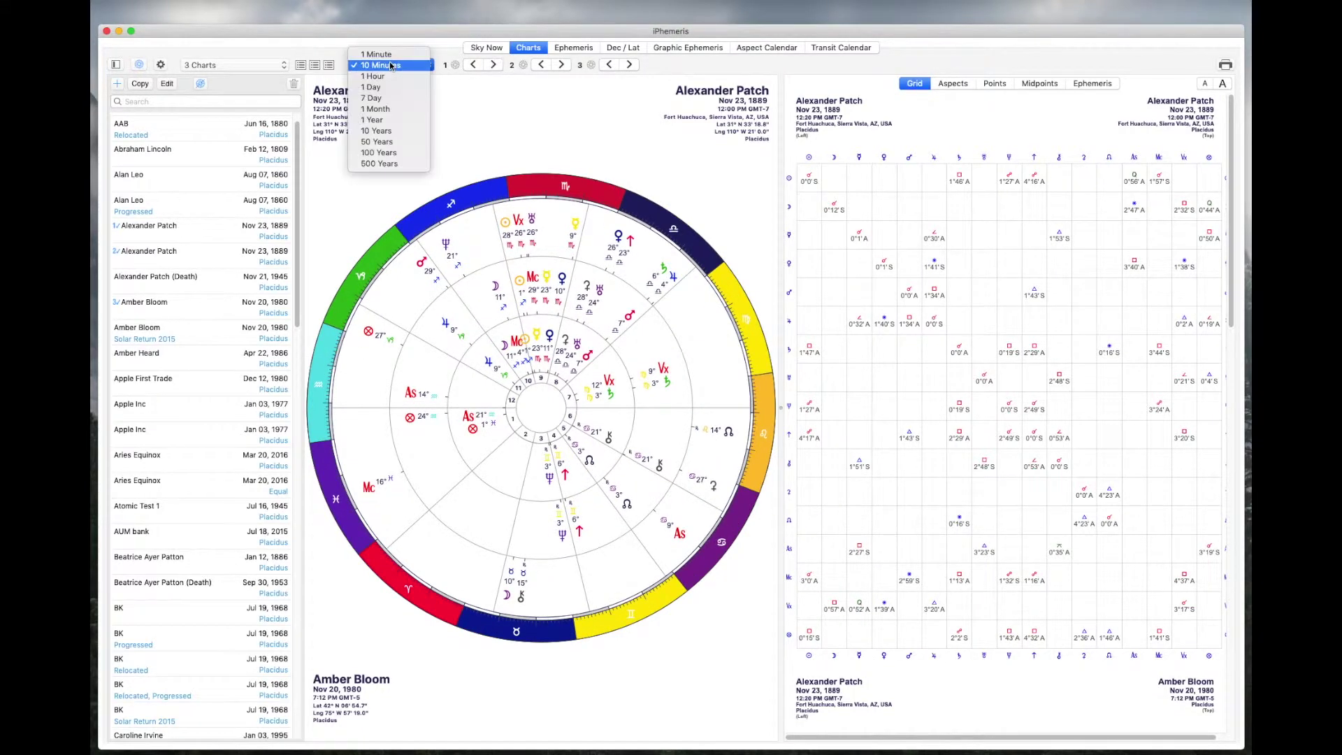
click(503, 132)
Read the notes attached to the second chart and close them
click(315, 67)
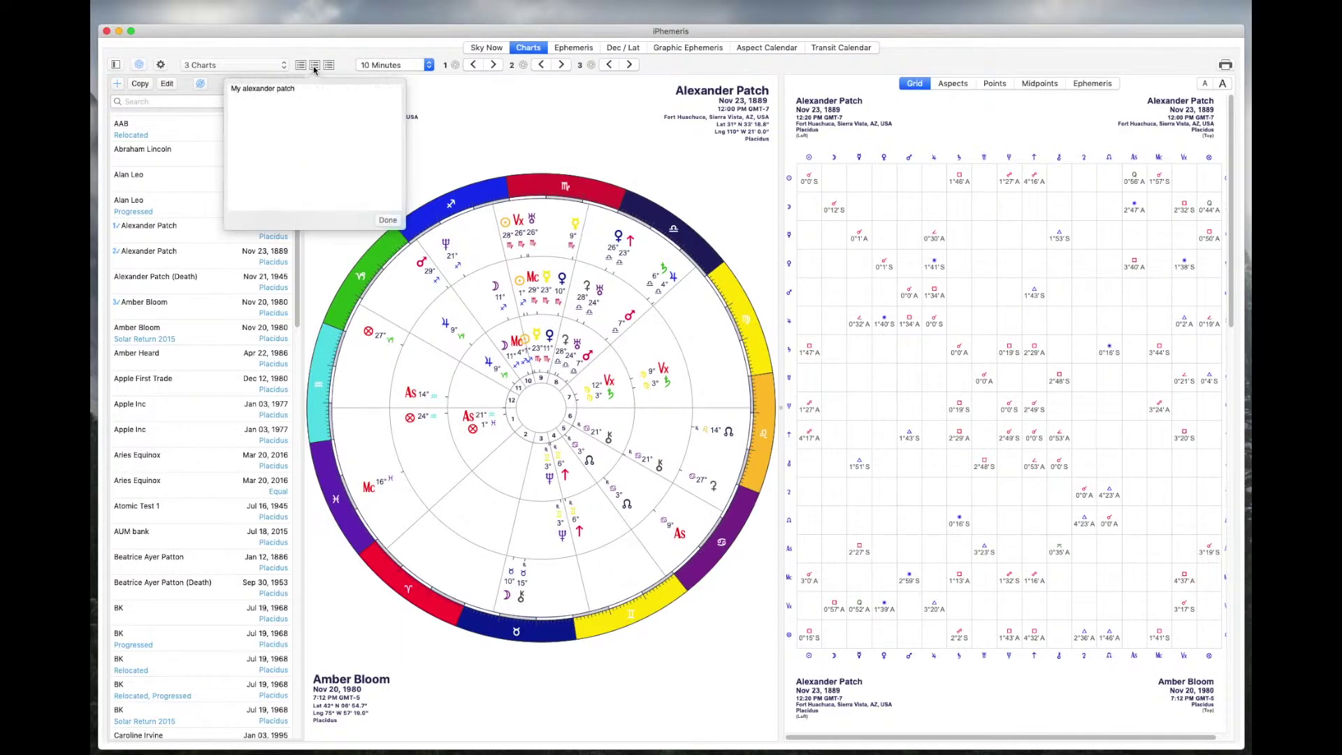
click(388, 220)
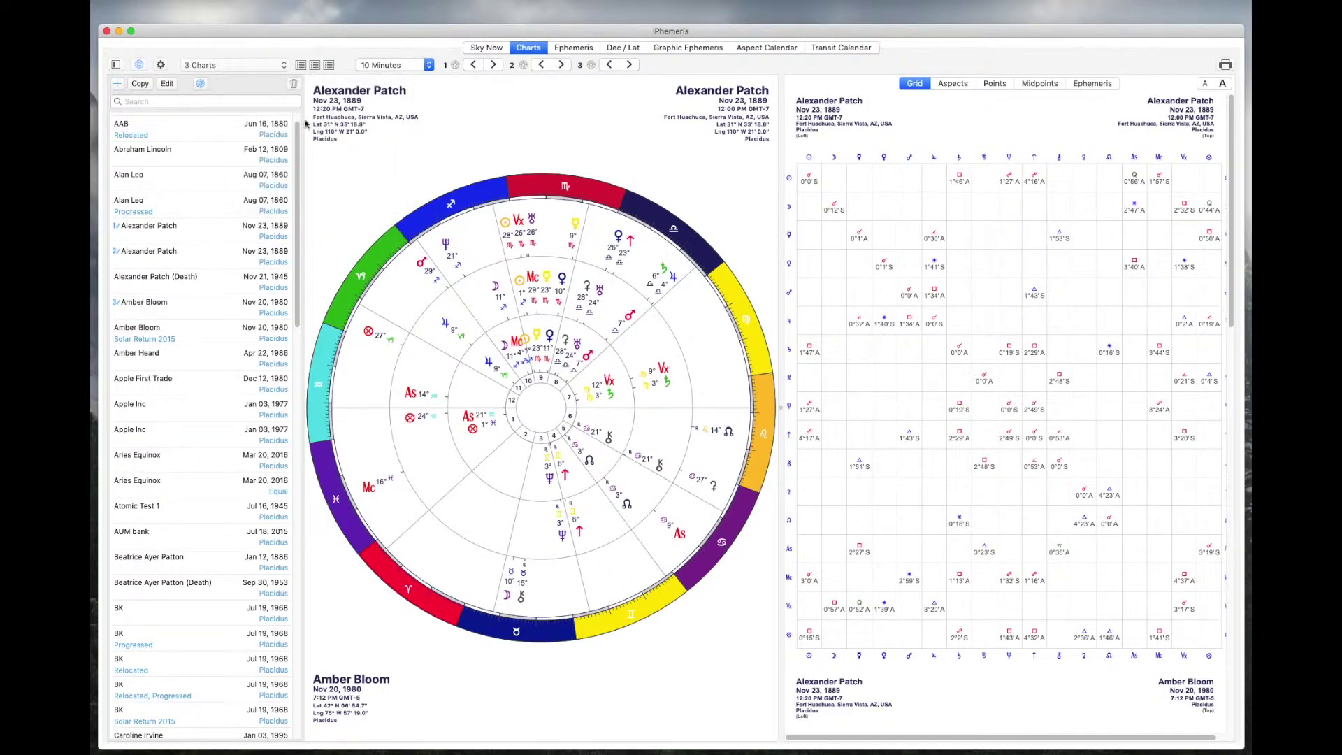
Reduce the wheel to the first Alexander Patch birth chart and pair it with the current sky as Chart +Now
super+click(176, 302)
super+click(178, 253)
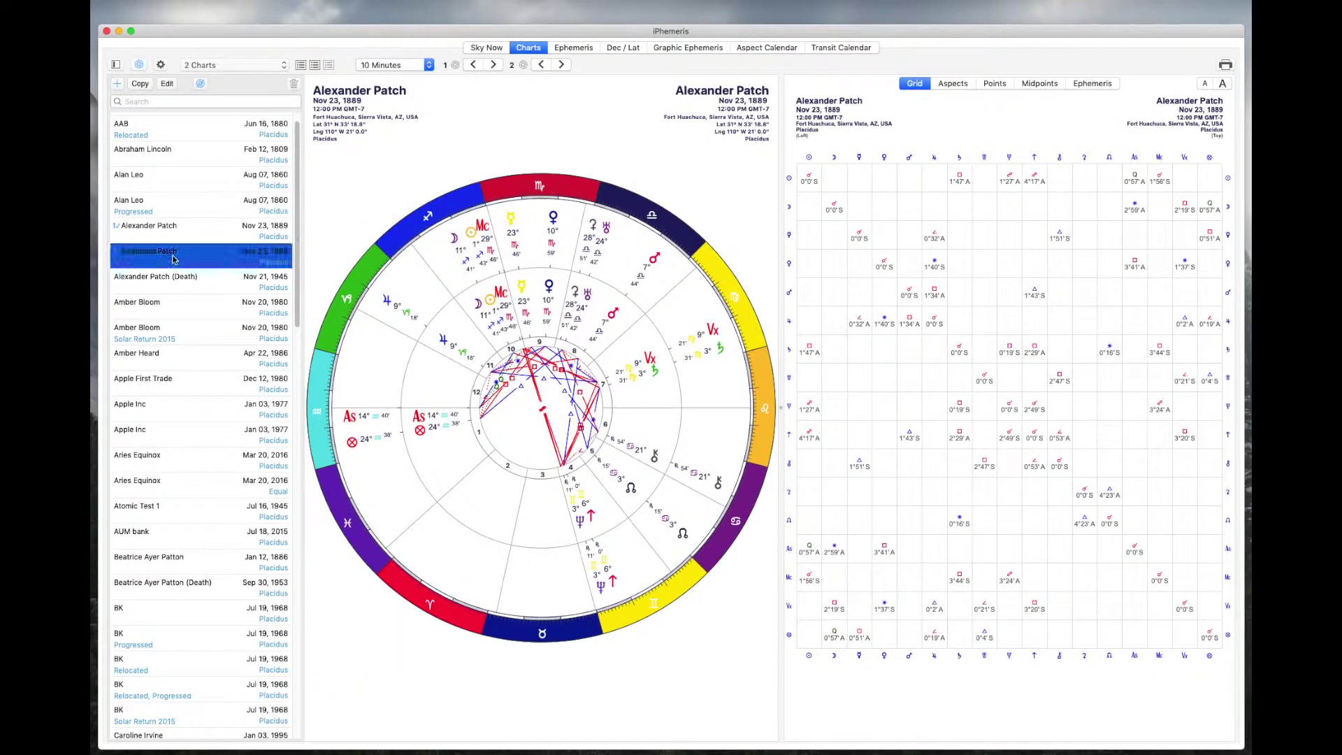
click(209, 67)
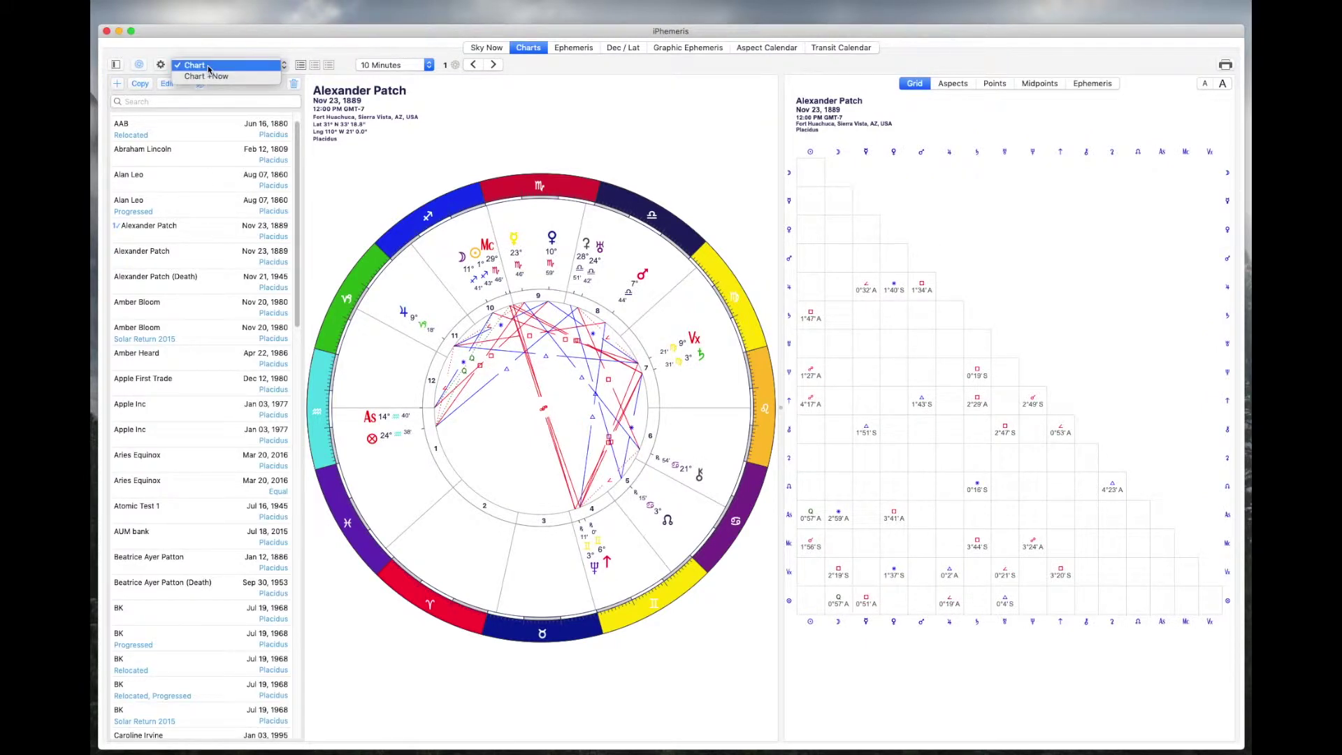
click(206, 76)
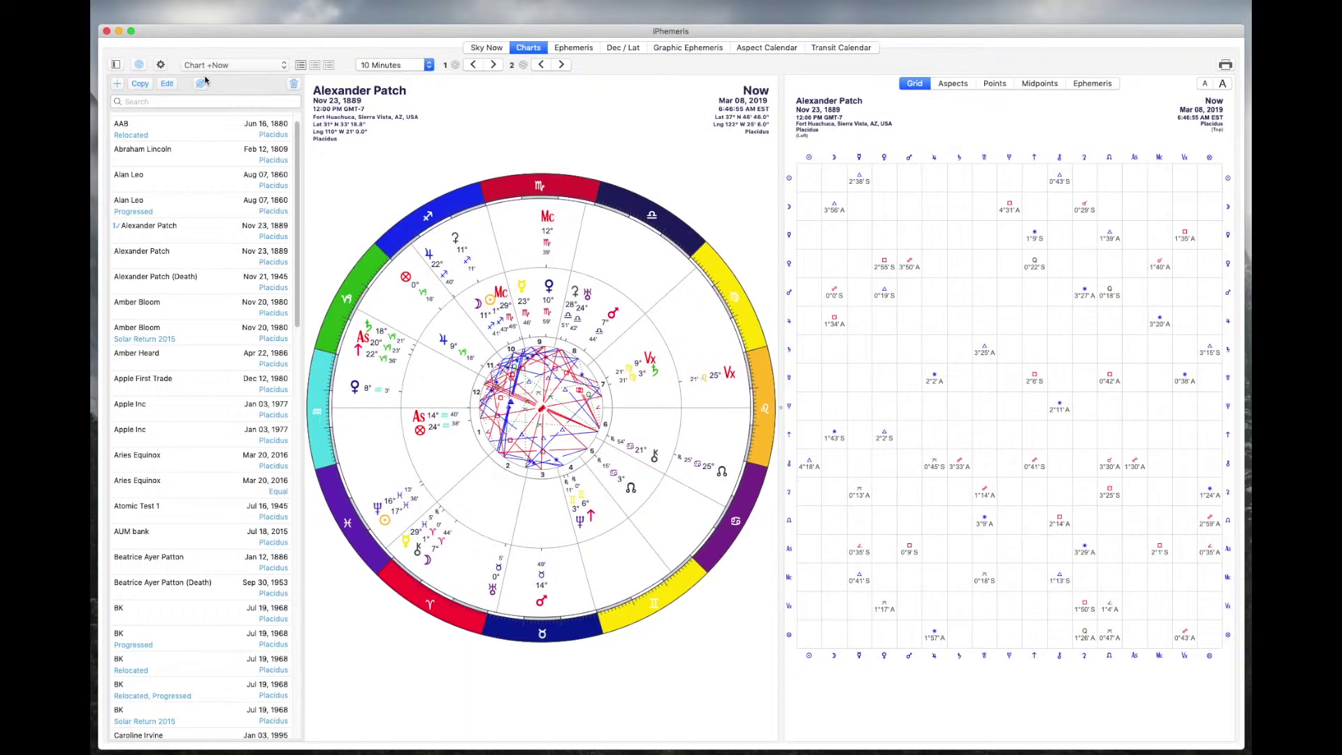
Add the second Alexander Patch birth chart back, preview the Composite and 2 Charts +Now wheels, and switch to 2 Charts +Composite
super+click(158, 251)
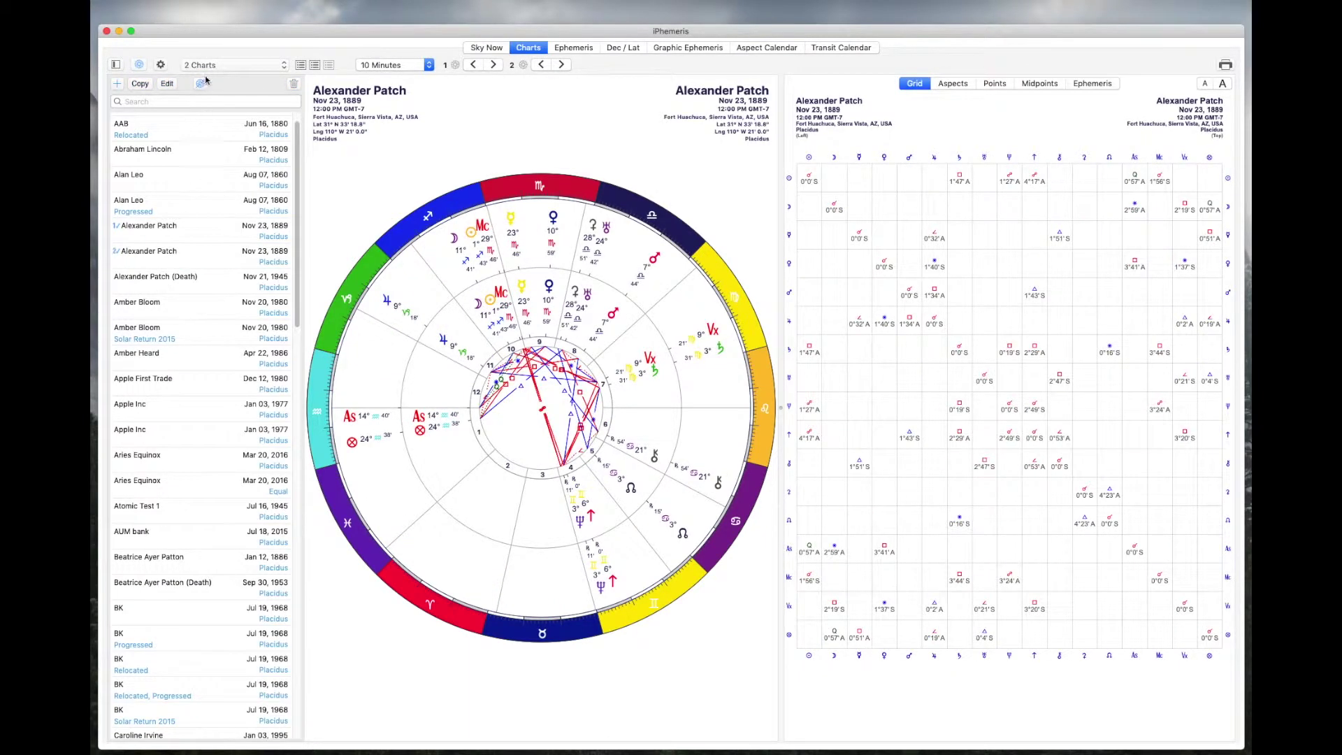
click(212, 67)
click(205, 76)
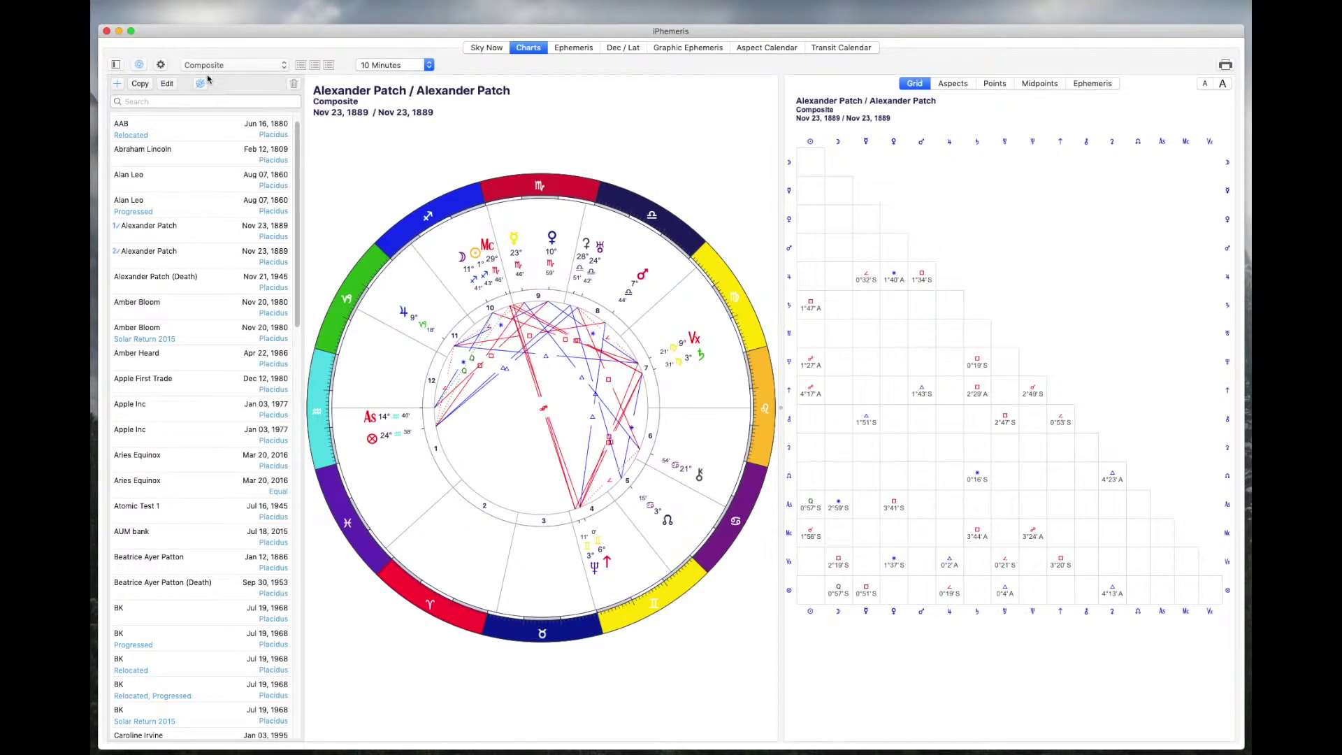
click(208, 67)
click(205, 87)
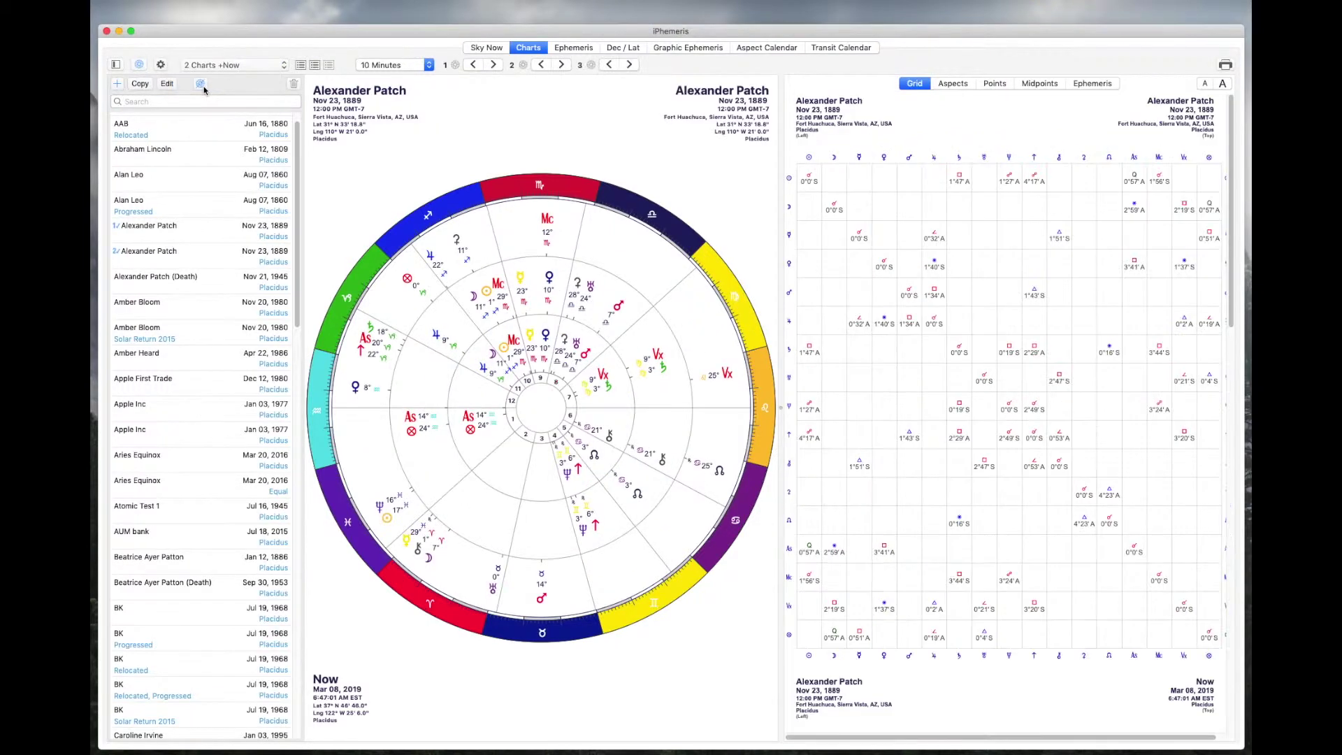
click(211, 65)
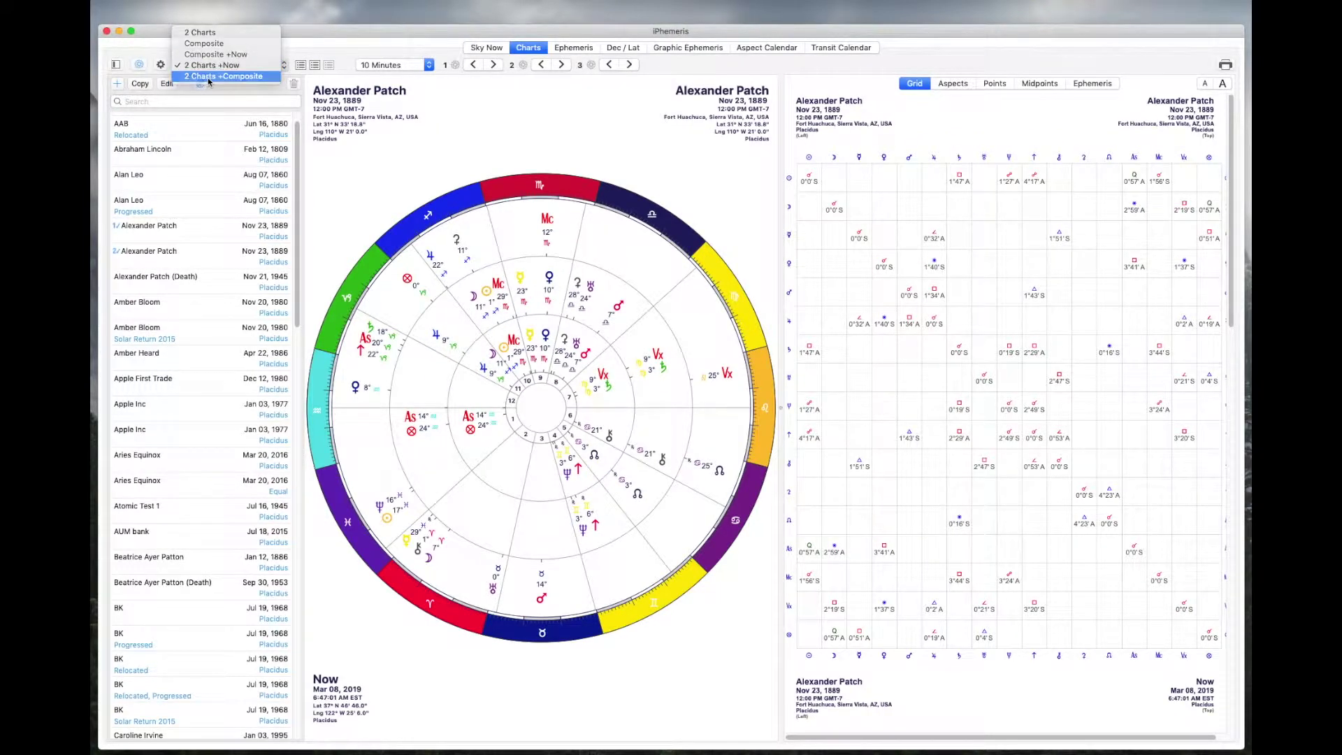
click(207, 77)
Review the chart defaults, progression defaults and wheel style settings without changing them
click(160, 65)
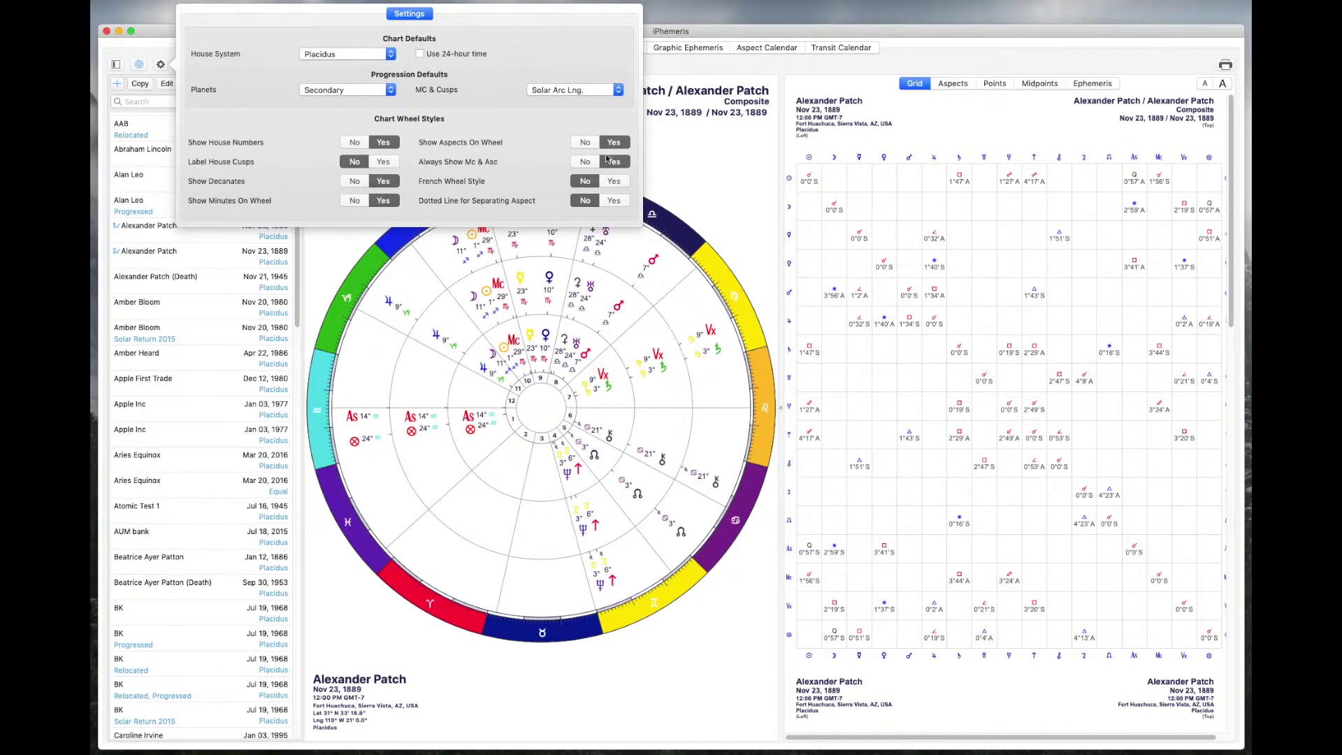
click(711, 160)
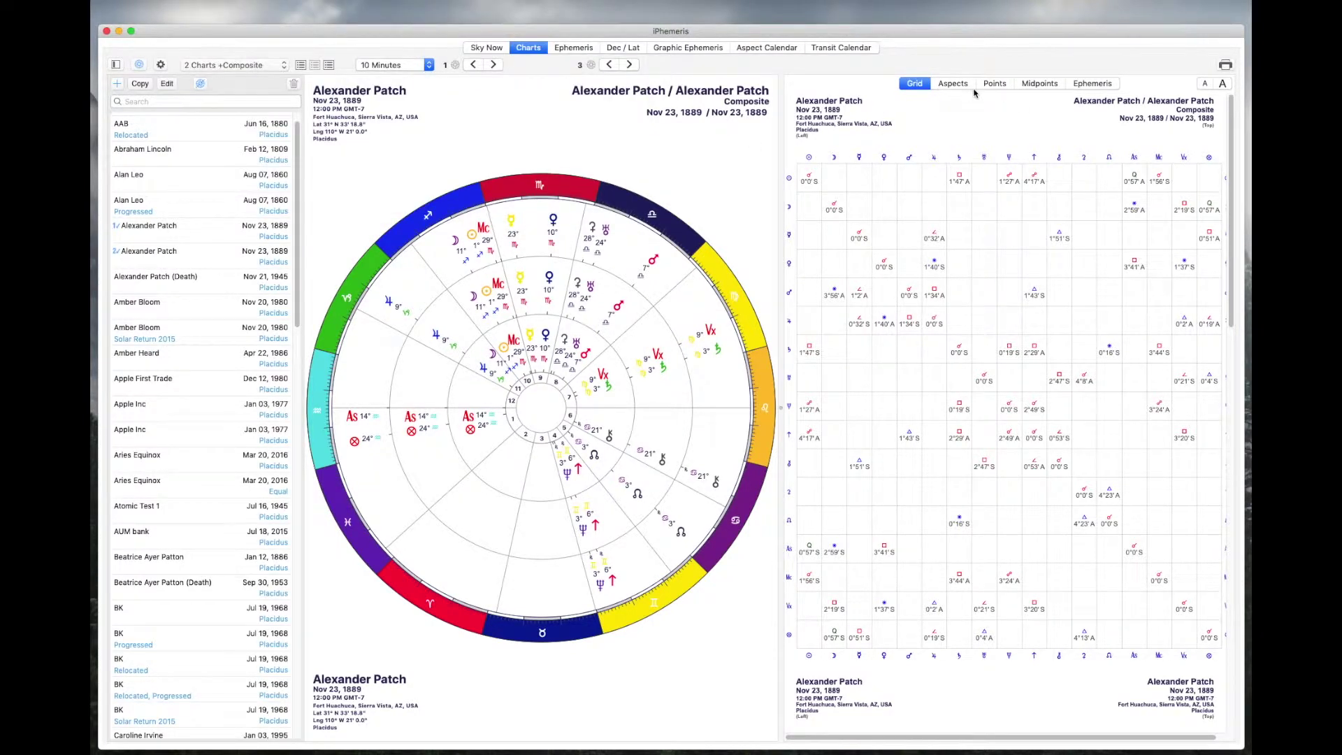
Widen the aspect grid area slightly, and hide and restore the saved charts list
drag(779, 407, 766, 407)
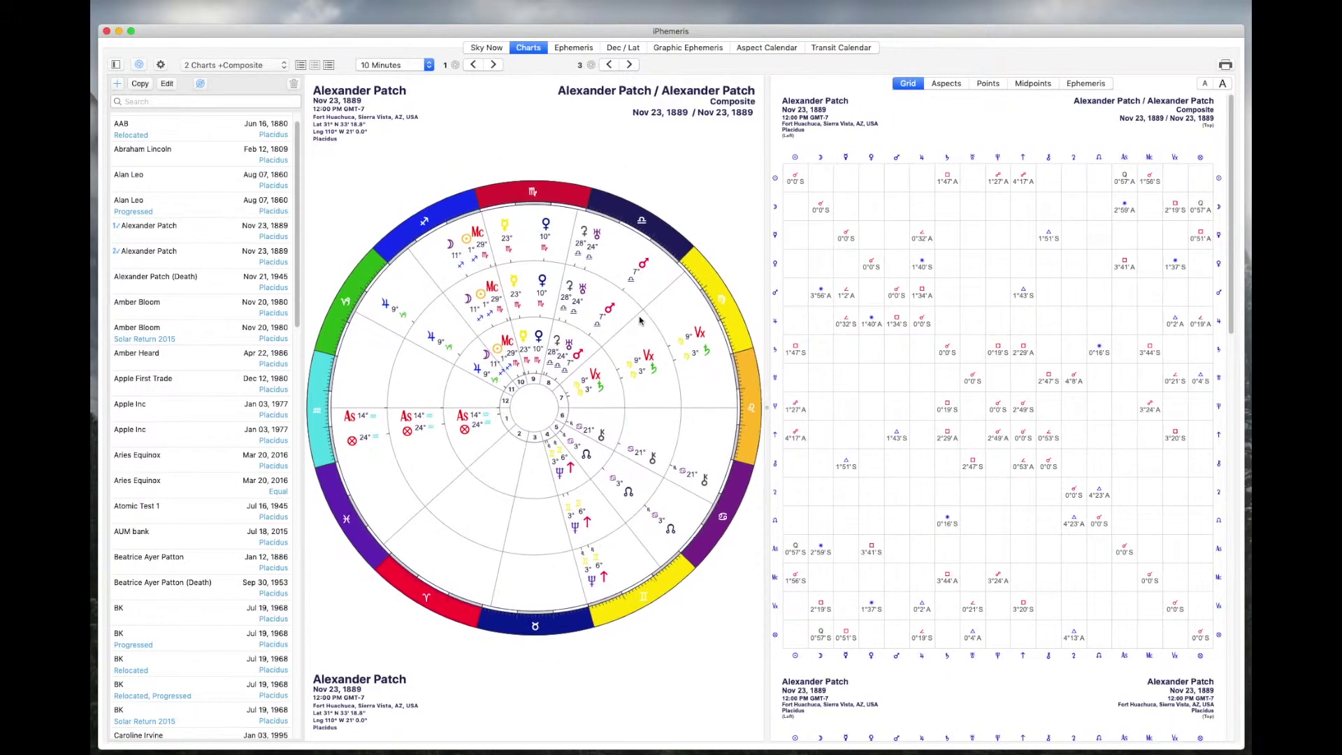
click(139, 65)
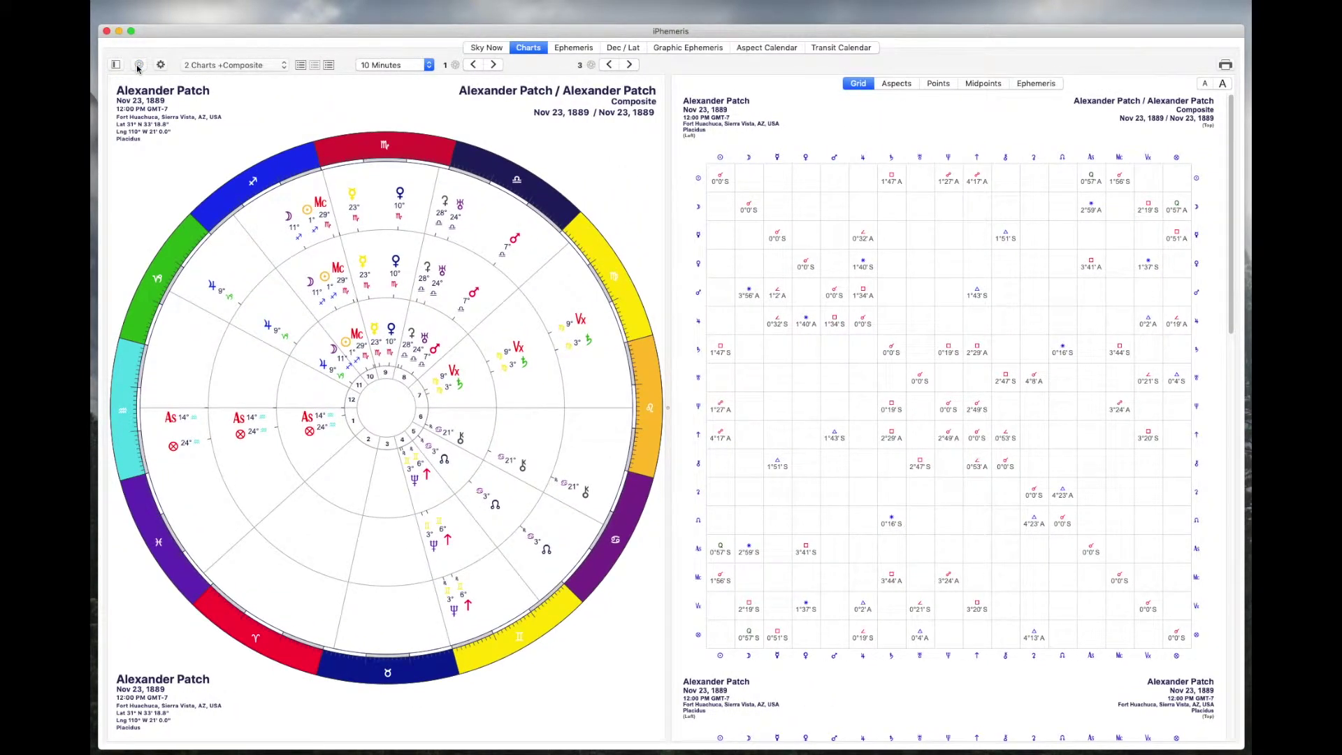
click(139, 66)
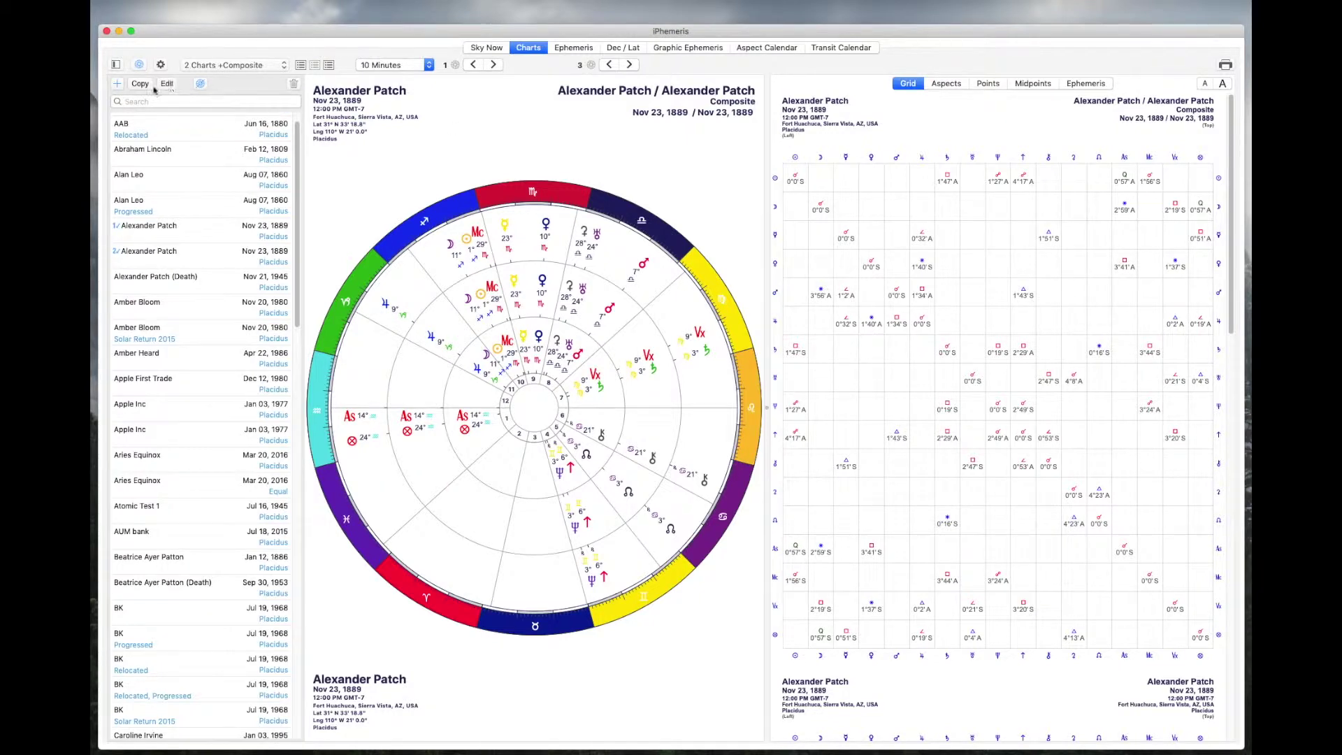
Start a new chart and view its location map, keeping the existing coordinates
click(117, 84)
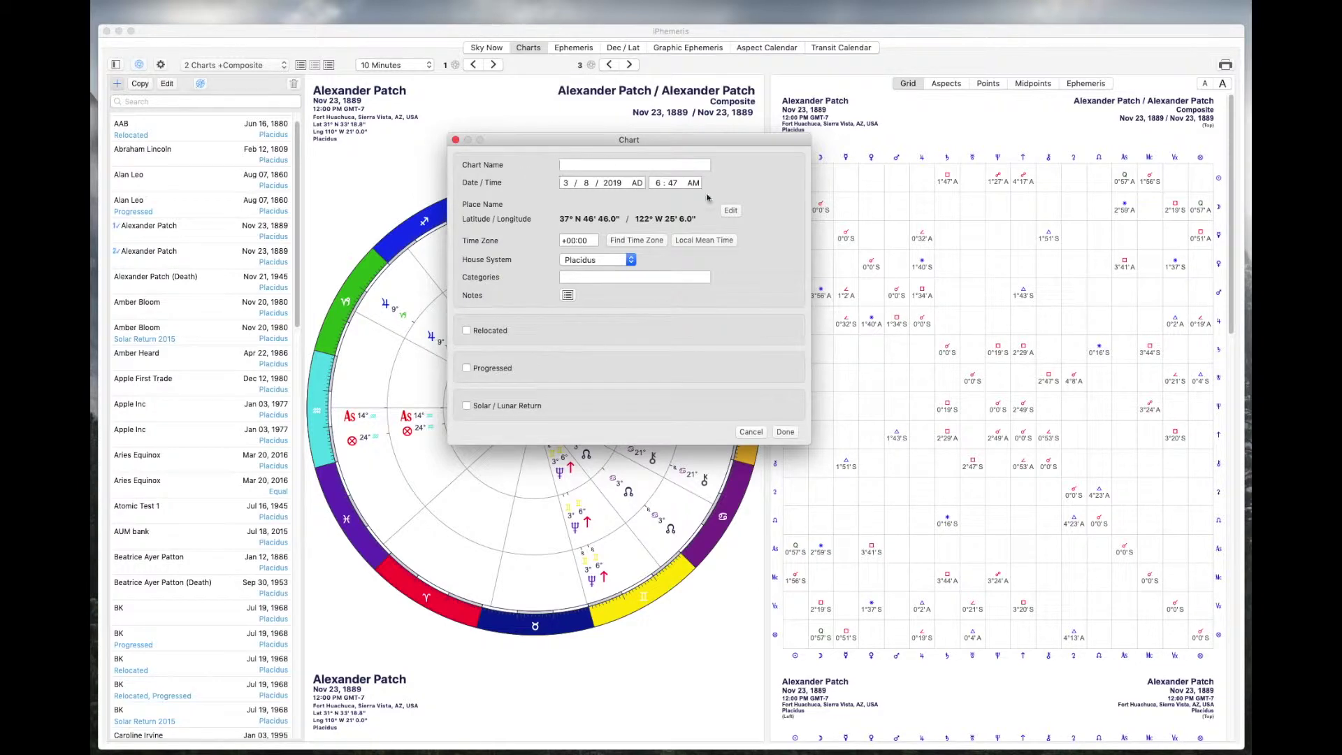
click(728, 211)
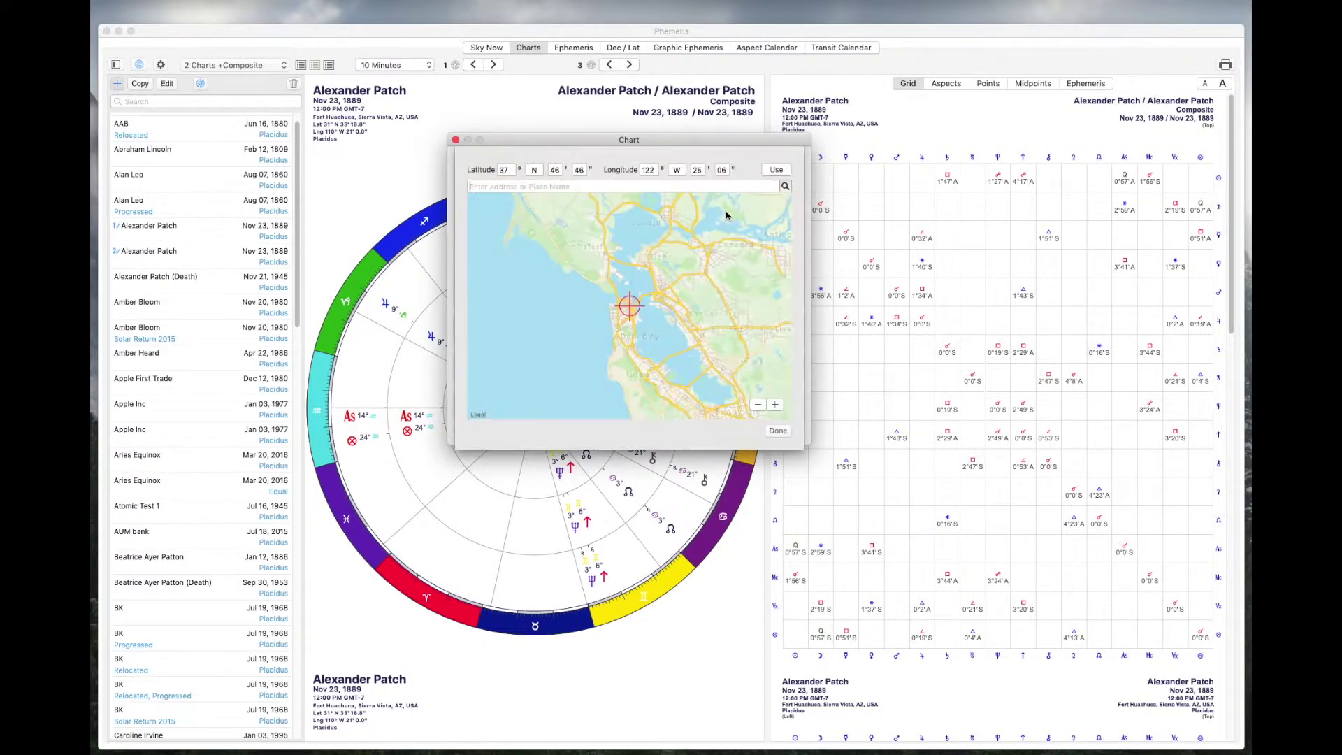
click(778, 431)
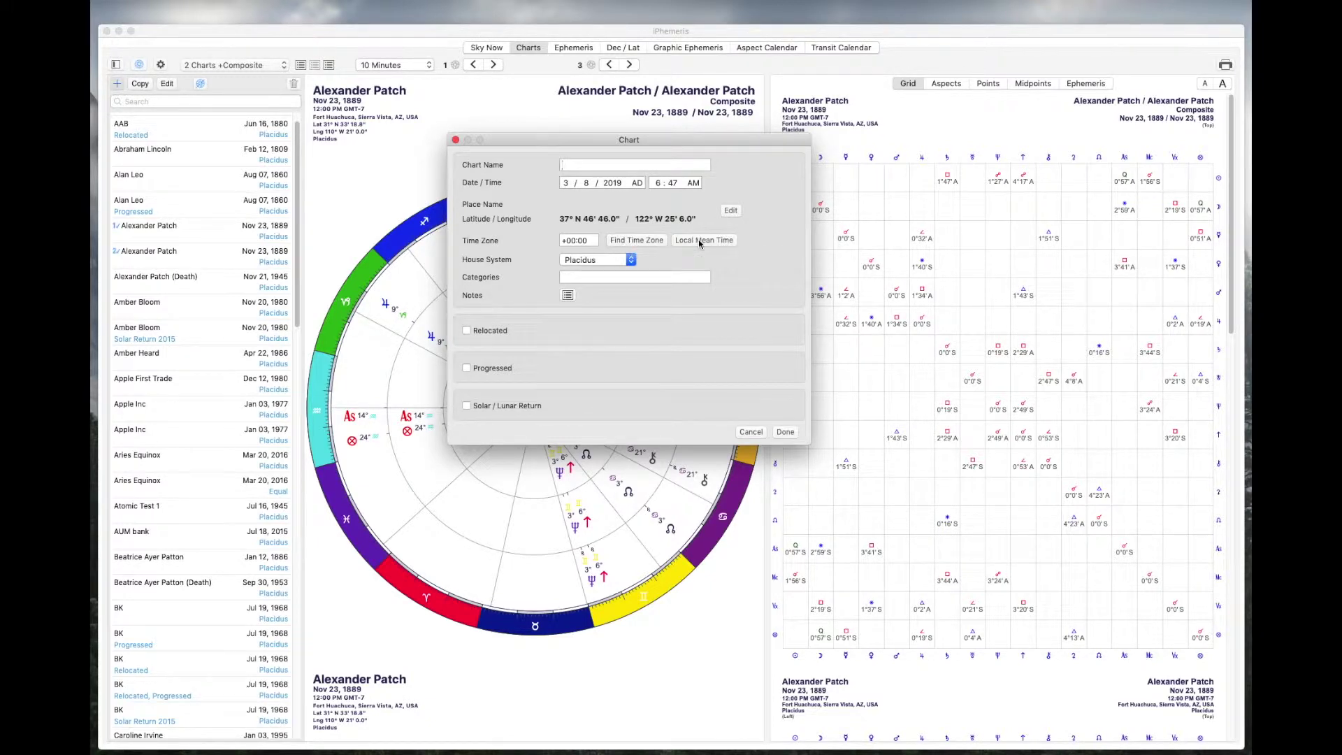
Preview the new chart's Relocated, Progressed and Solar / Lunar Return options, leave them off, and cancel the chart
click(488, 335)
click(487, 334)
click(485, 370)
click(486, 370)
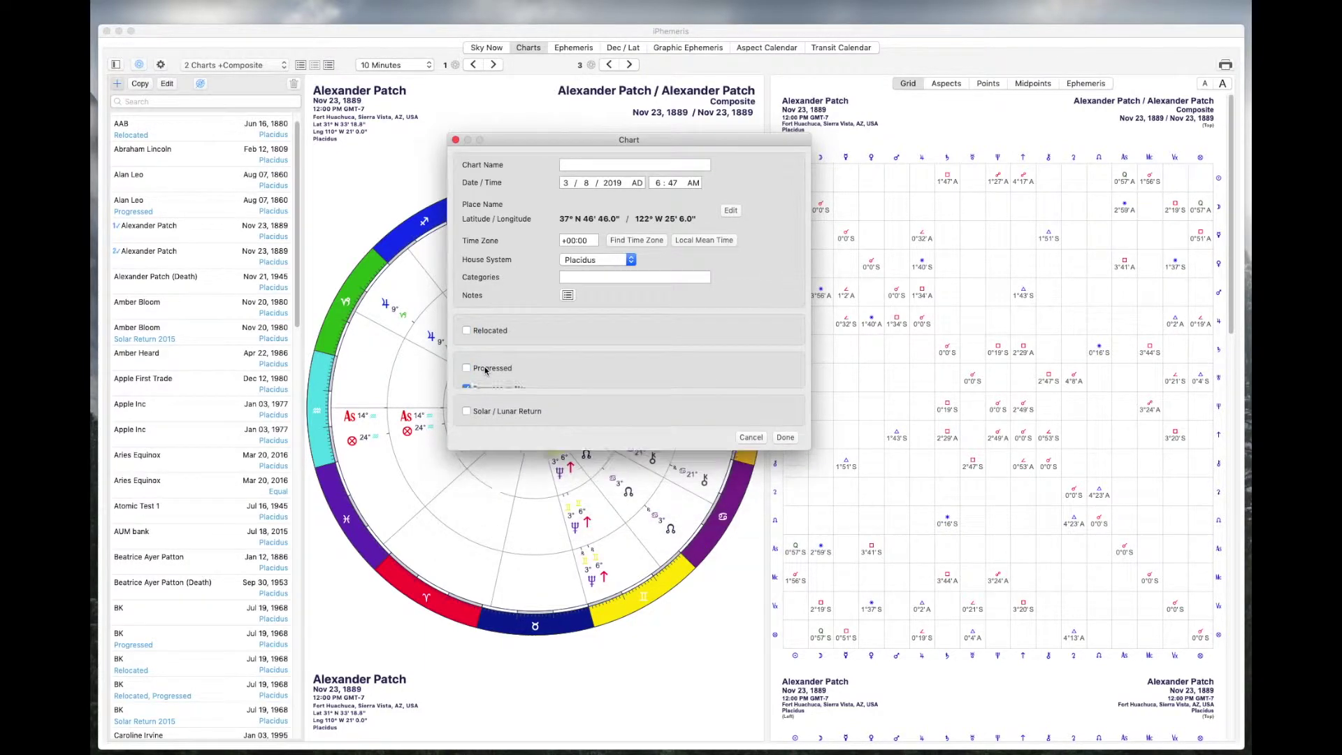
click(492, 404)
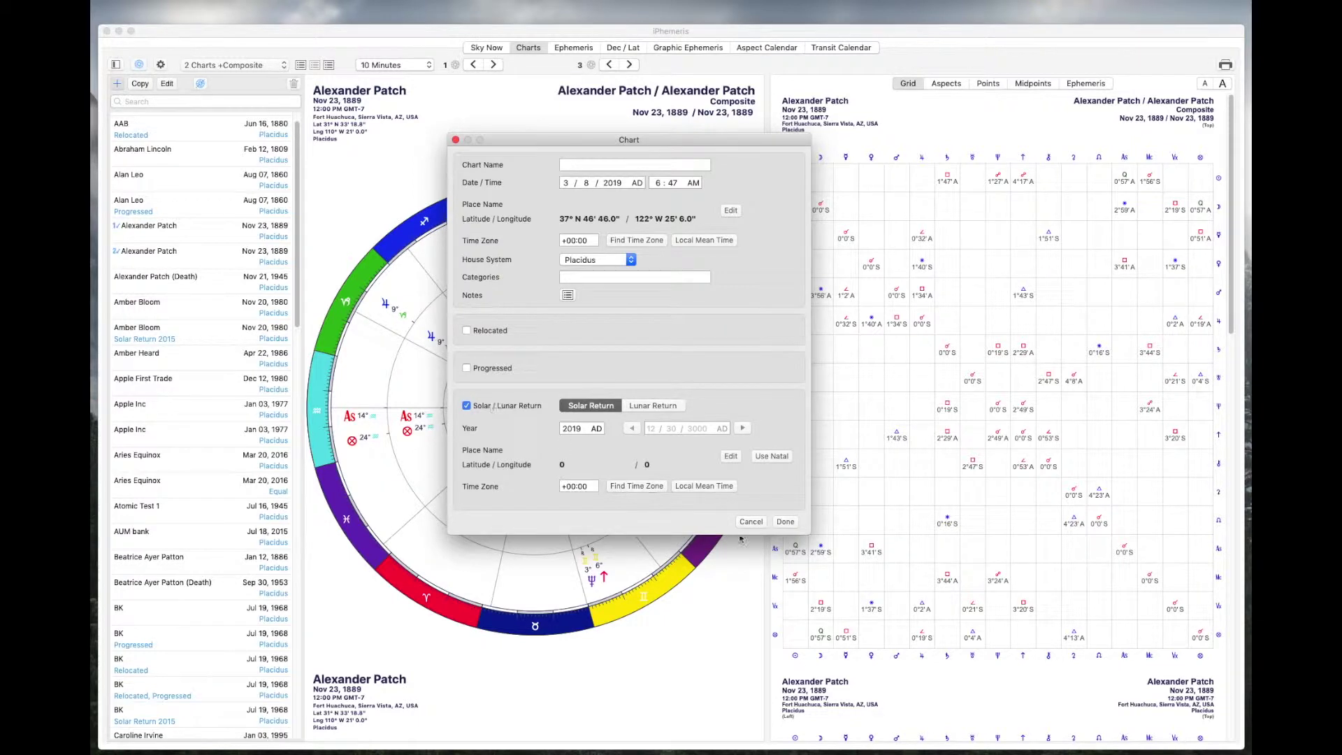
click(485, 407)
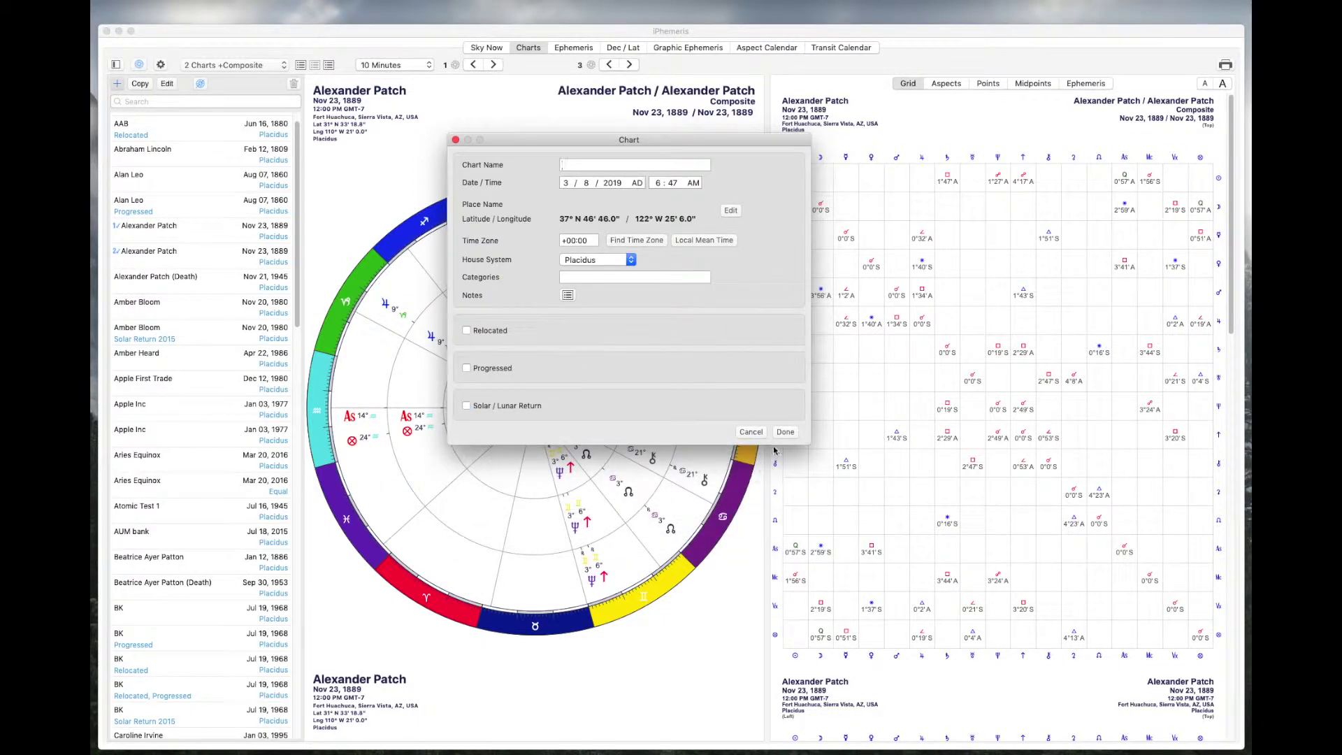
click(750, 431)
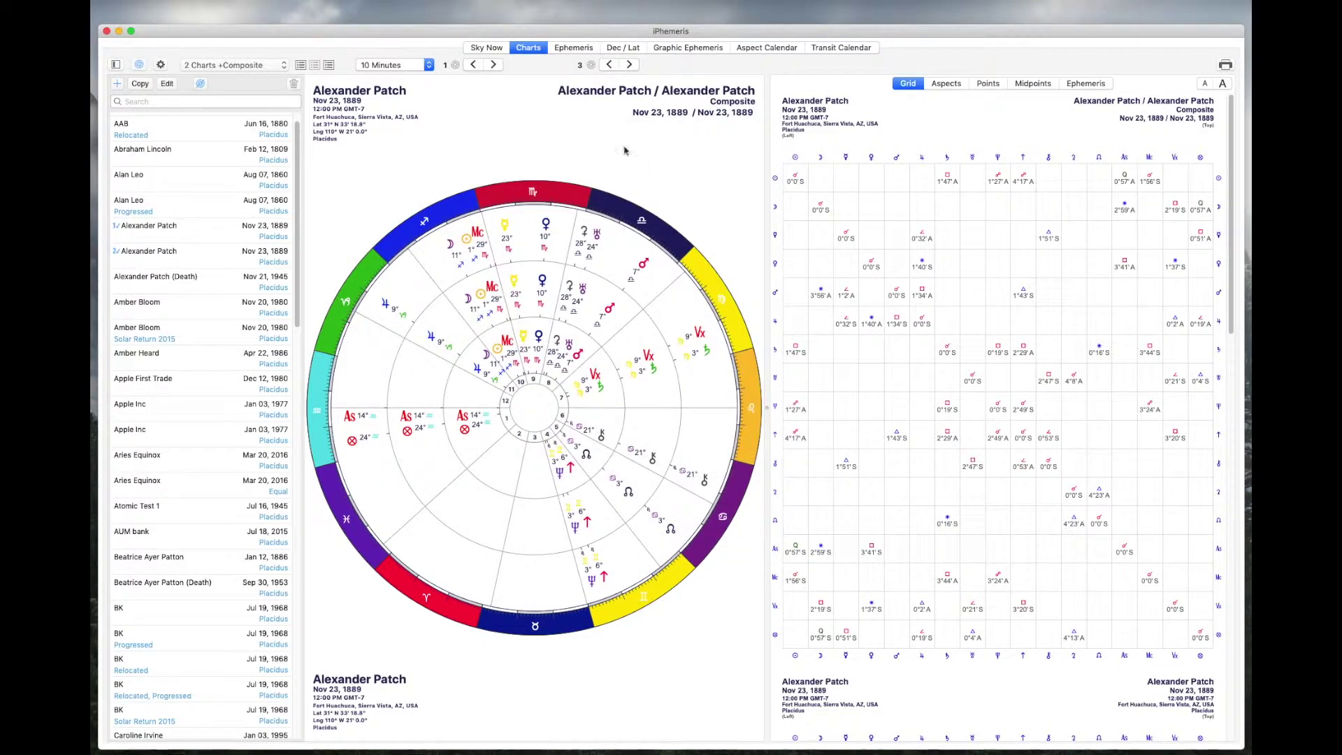
Open the monthly ephemeris, browse January to March 2019 and back, and return to today's month
click(575, 48)
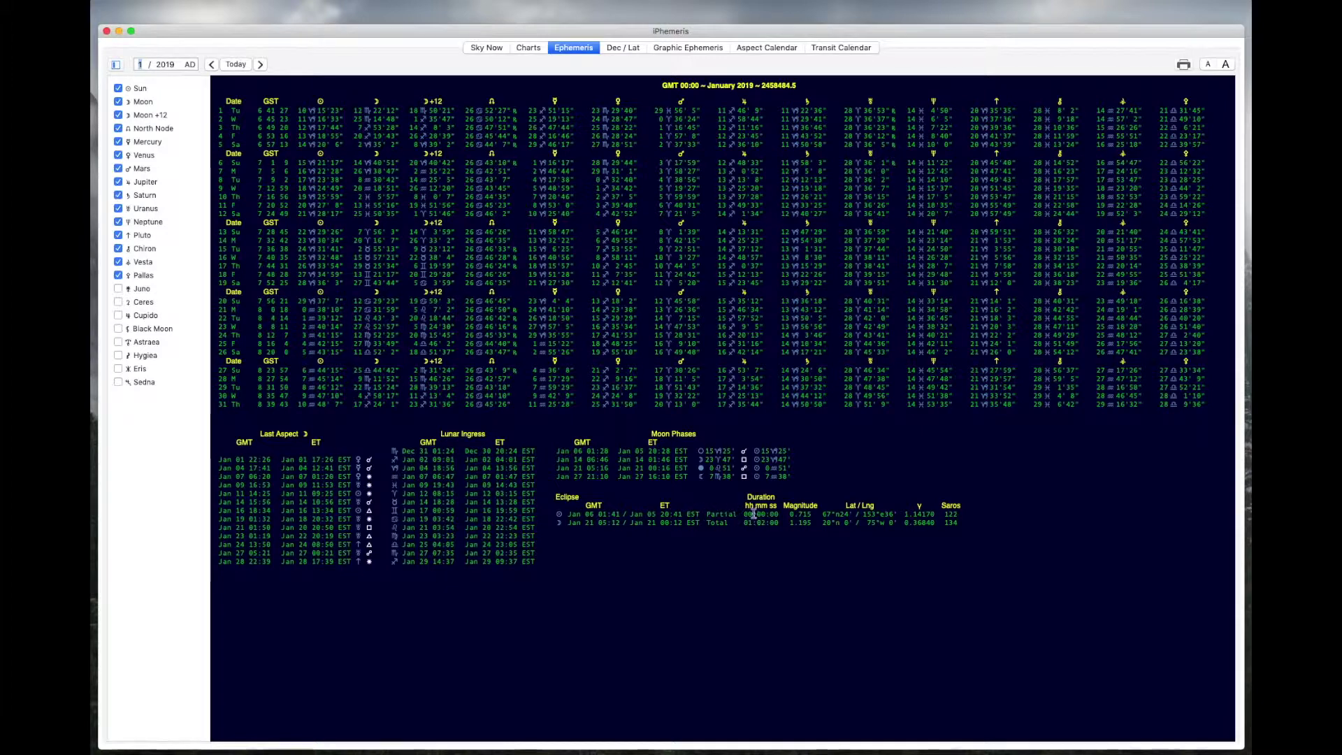
click(260, 64)
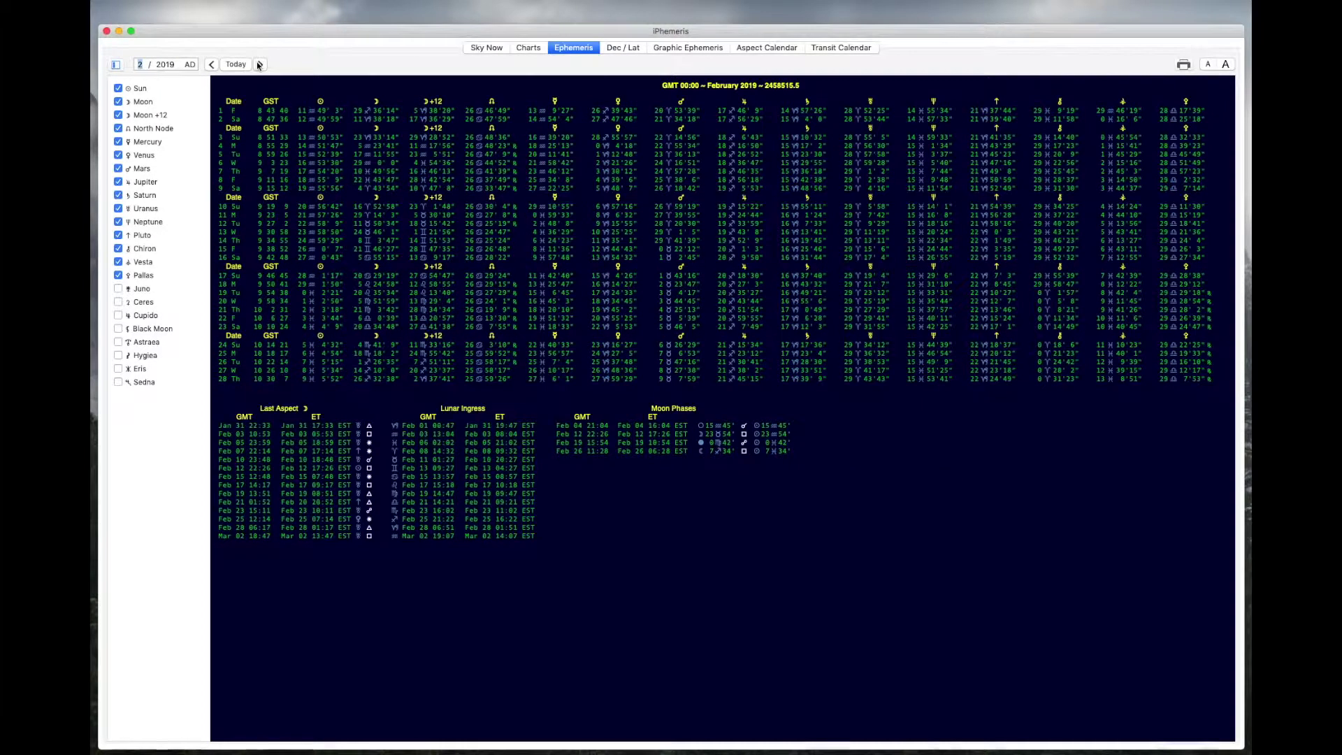
click(259, 65)
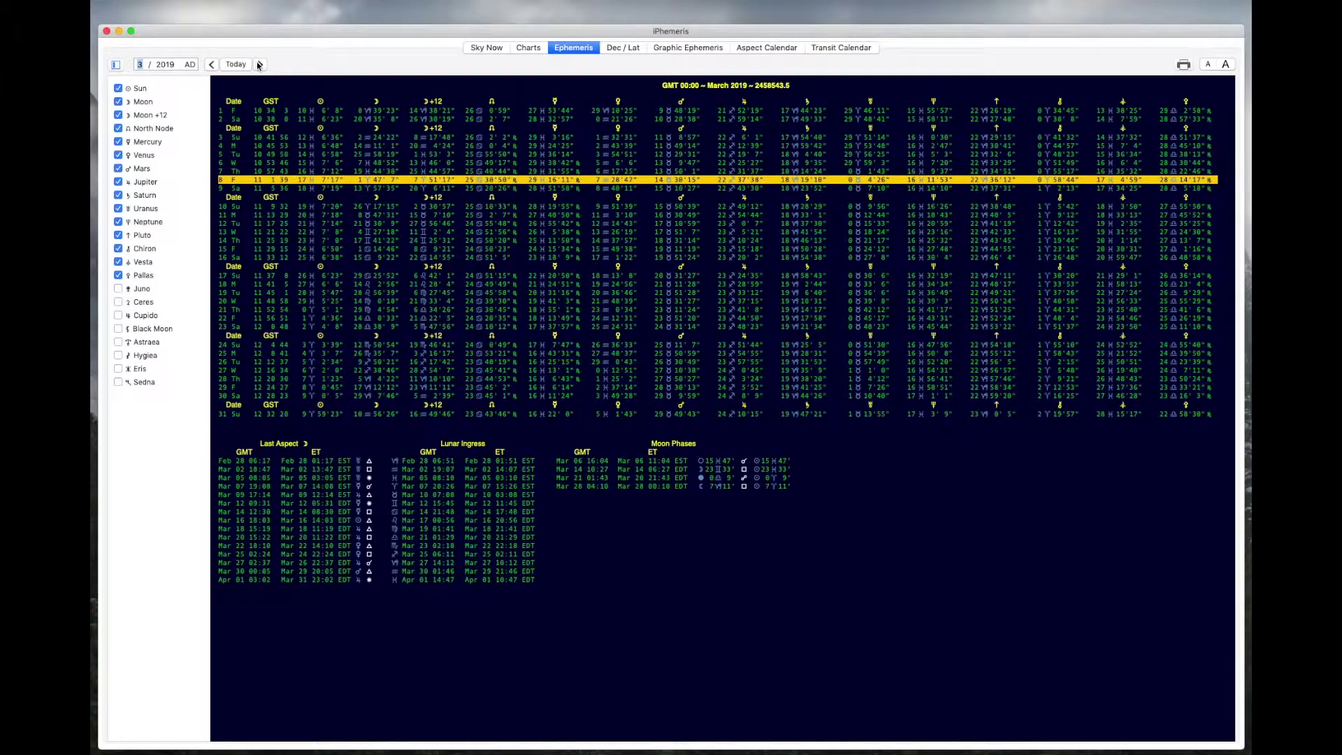
click(211, 64)
click(211, 65)
click(236, 64)
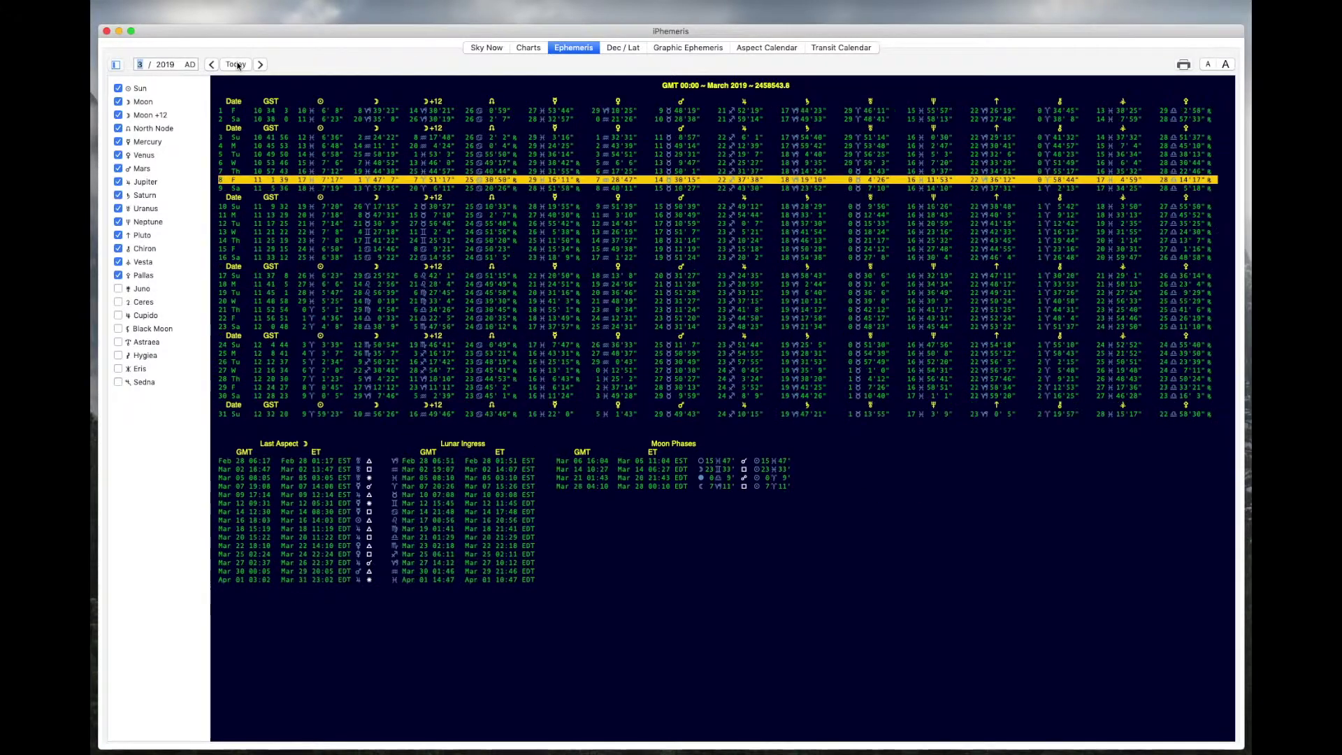
View the ephemeris for March 1800 and return to the current month
click(165, 64)
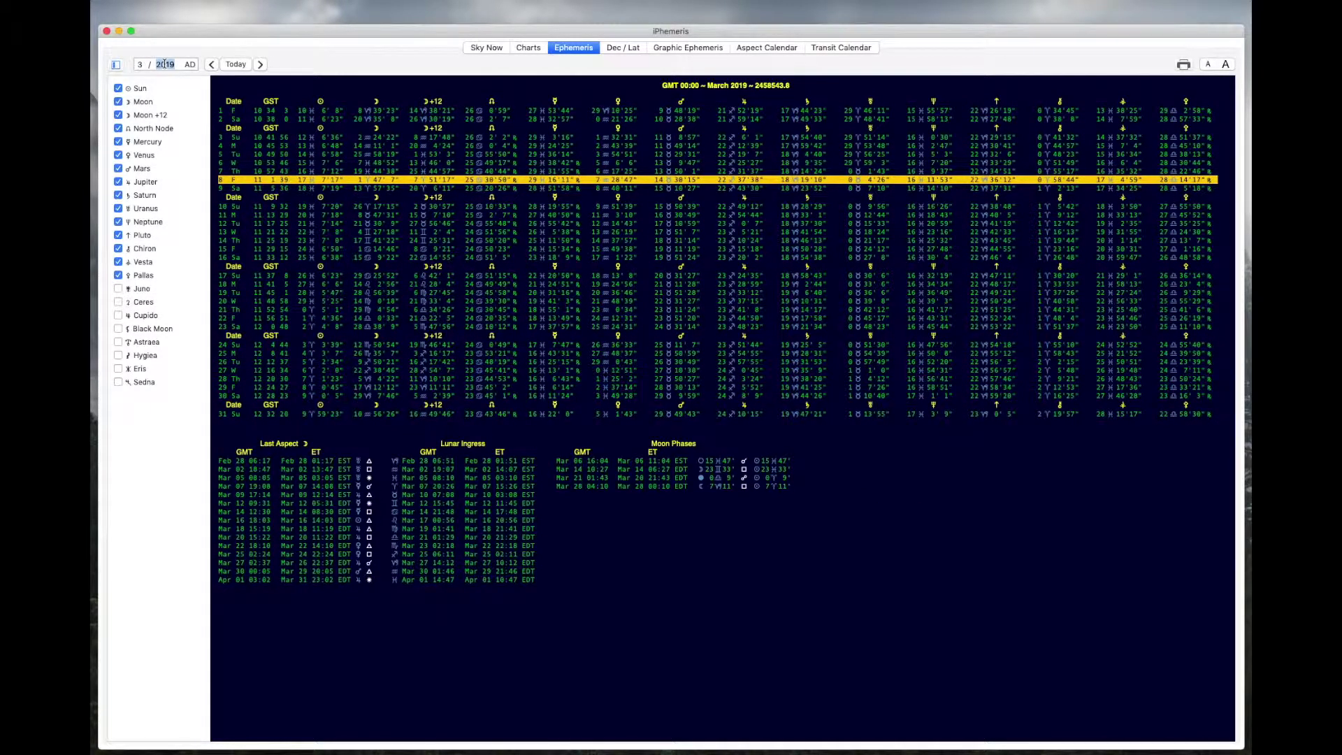
text(1800)
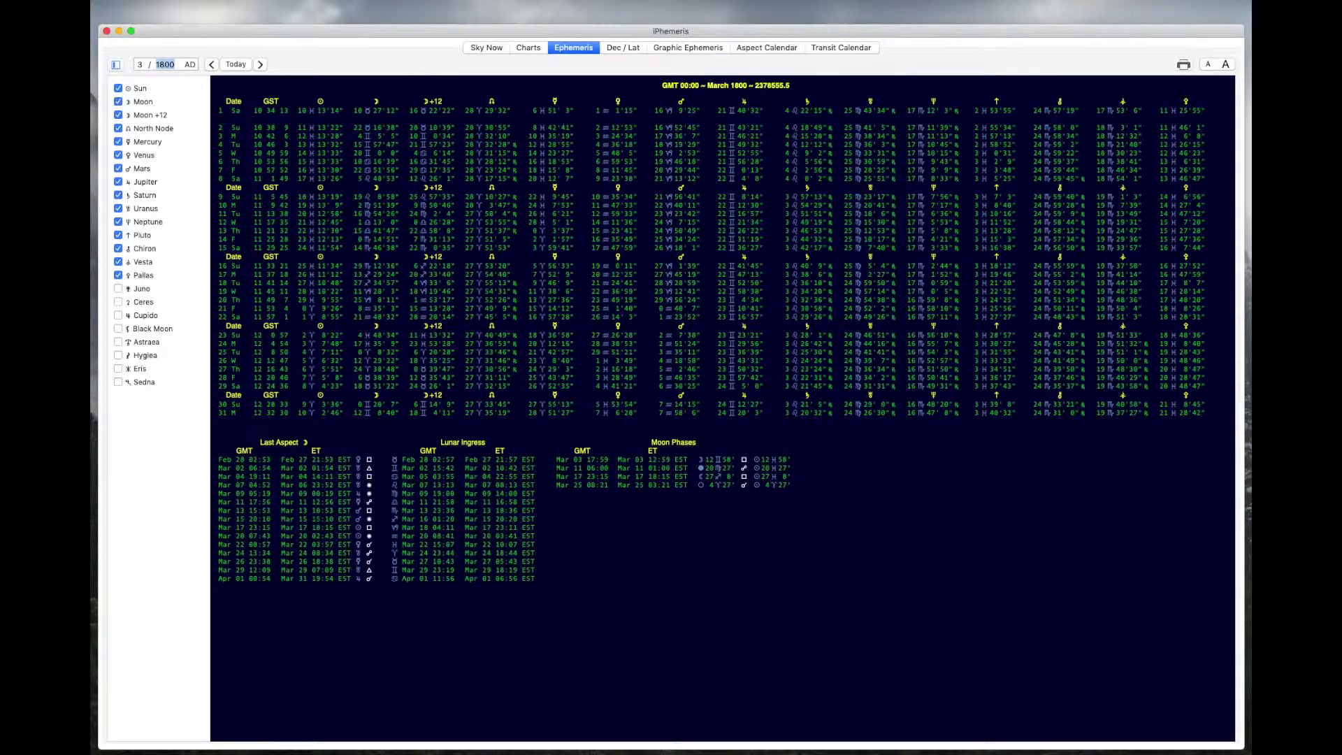
click(228, 64)
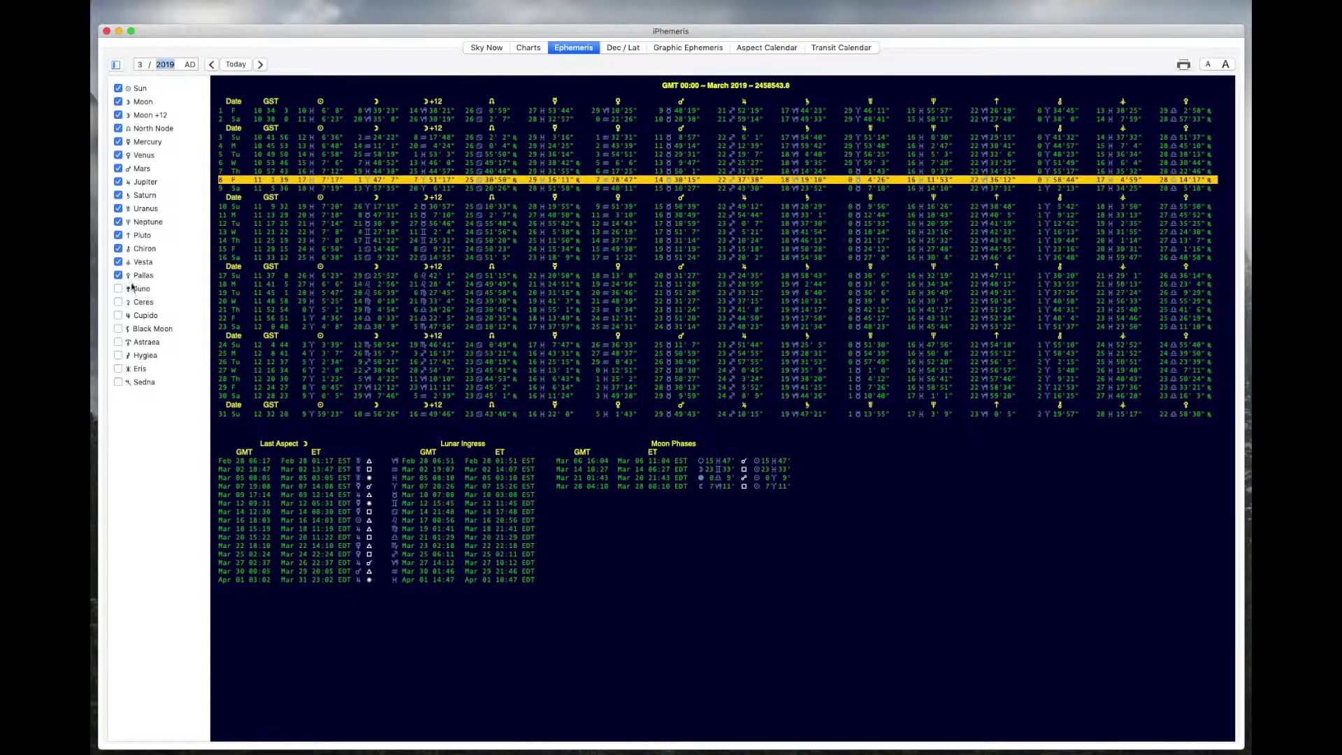
Exclude Pallas from the ephemeris, hiding and restoring its points list, and open the declination and latitude tables
click(116, 64)
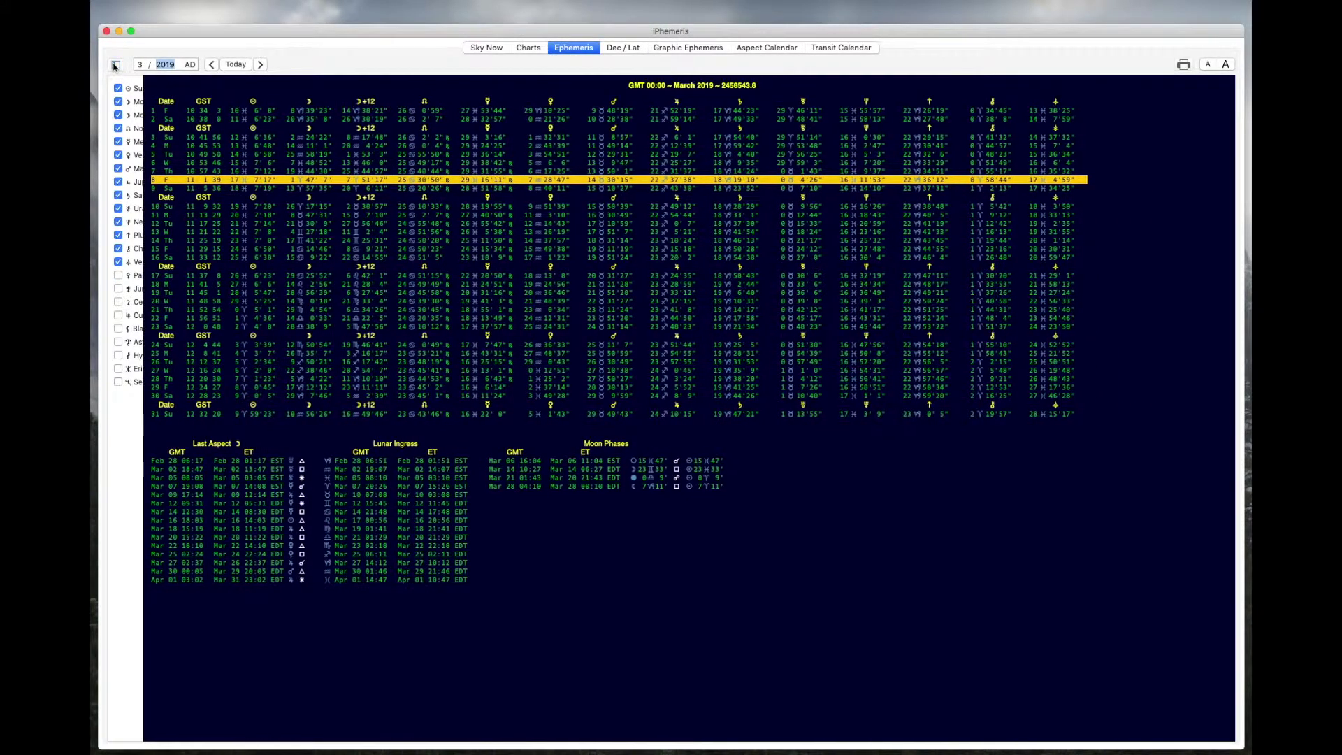
click(116, 64)
click(622, 48)
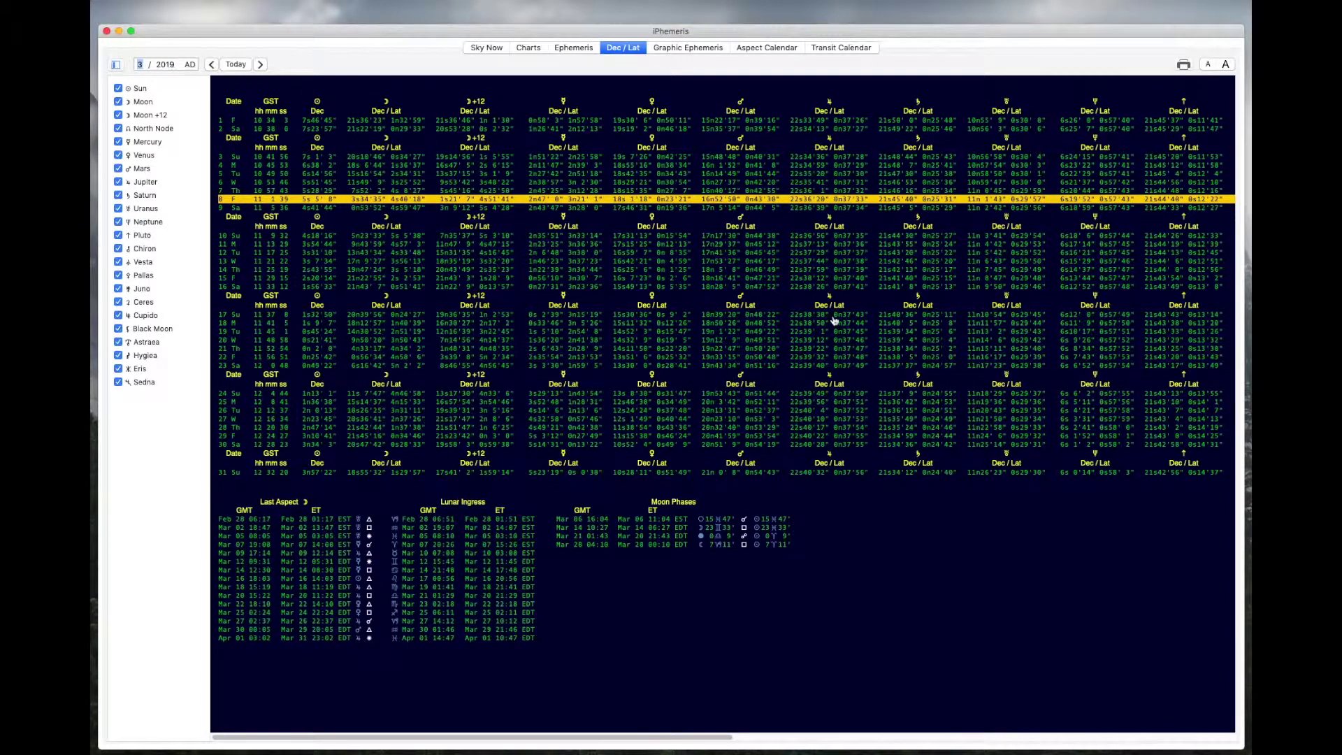
Open the graphic ephemeris, show its planet positions list, and exclude Pallas, Eris and Sedna from the graph
click(688, 47)
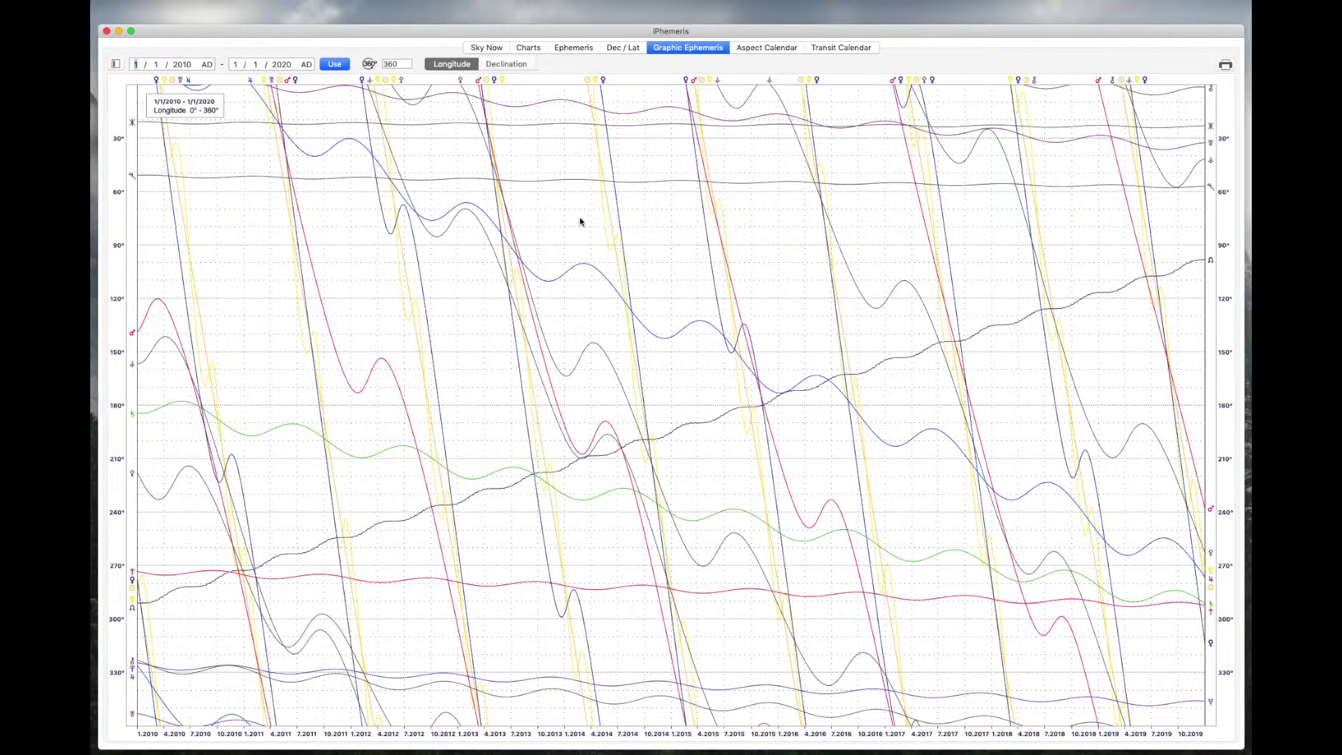
click(115, 64)
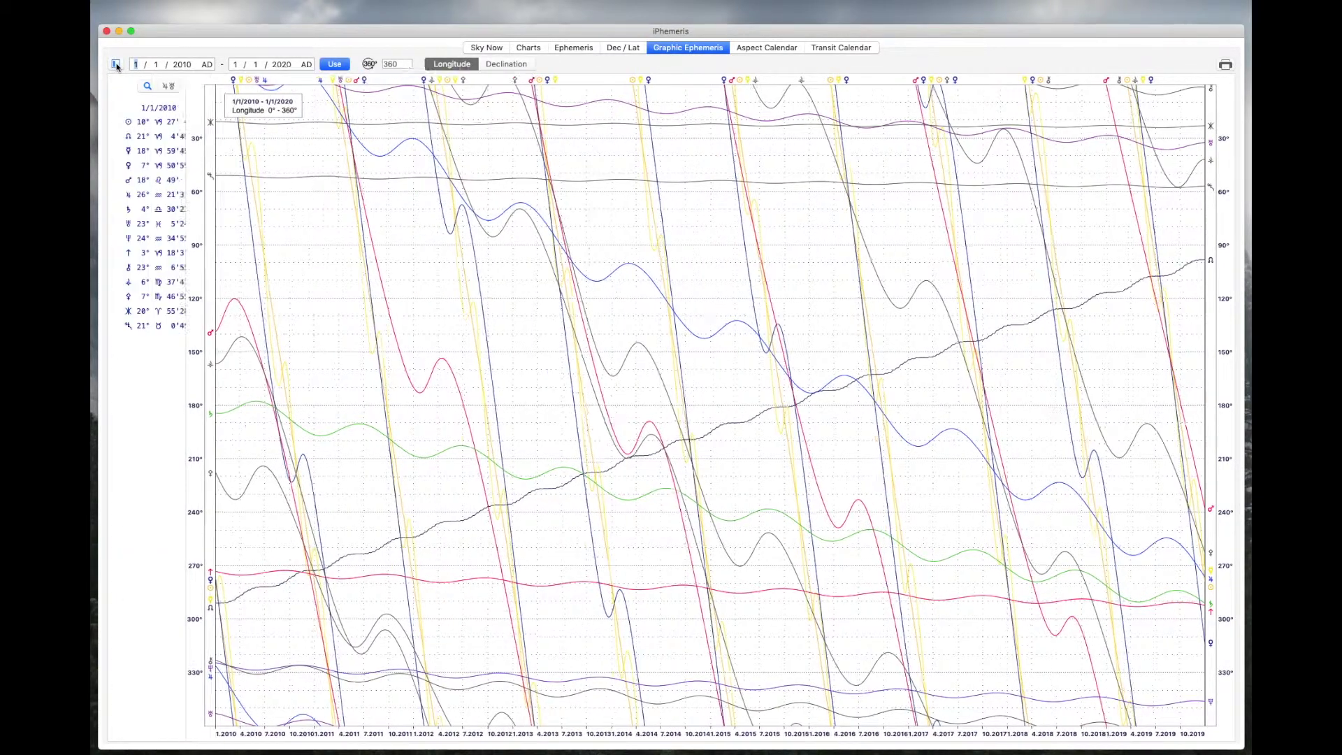
click(169, 85)
click(149, 88)
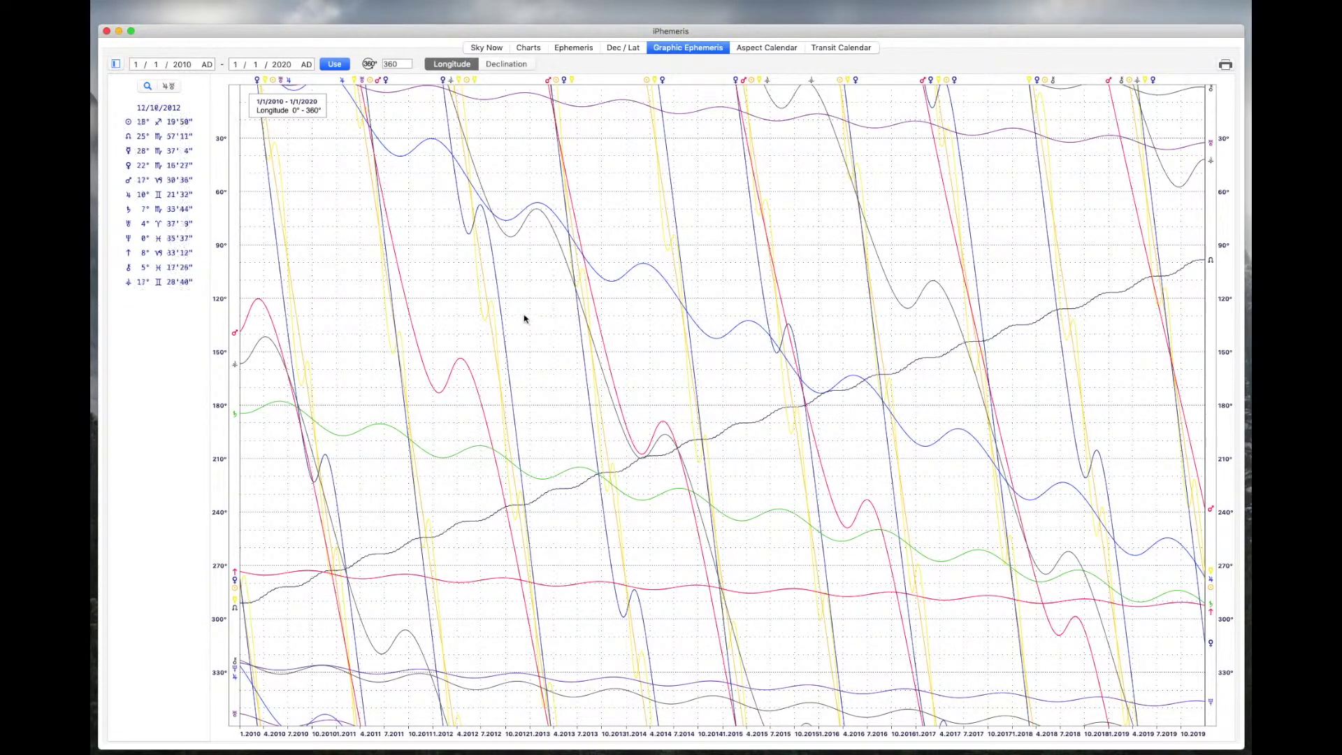
View the declination graph, then switch back to longitude and set its degree range to 90
click(495, 64)
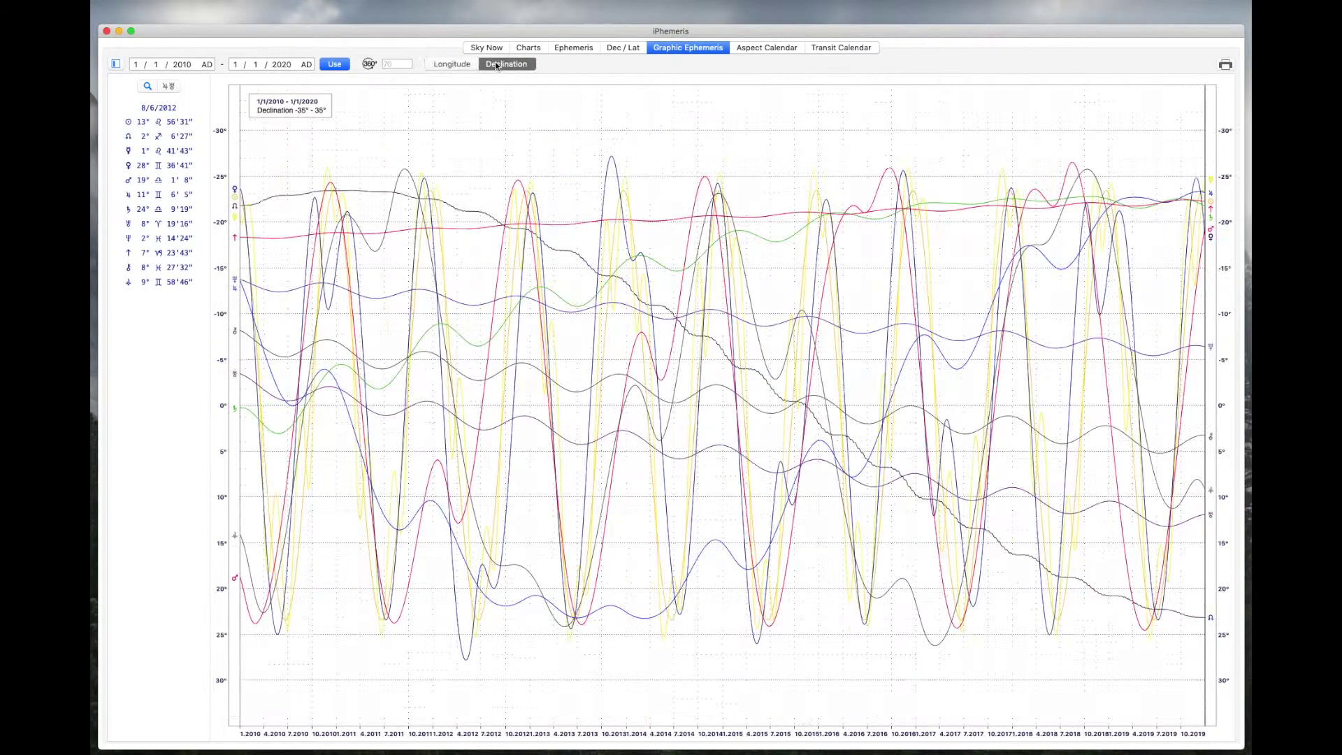
click(453, 64)
text(90)
key(Return)
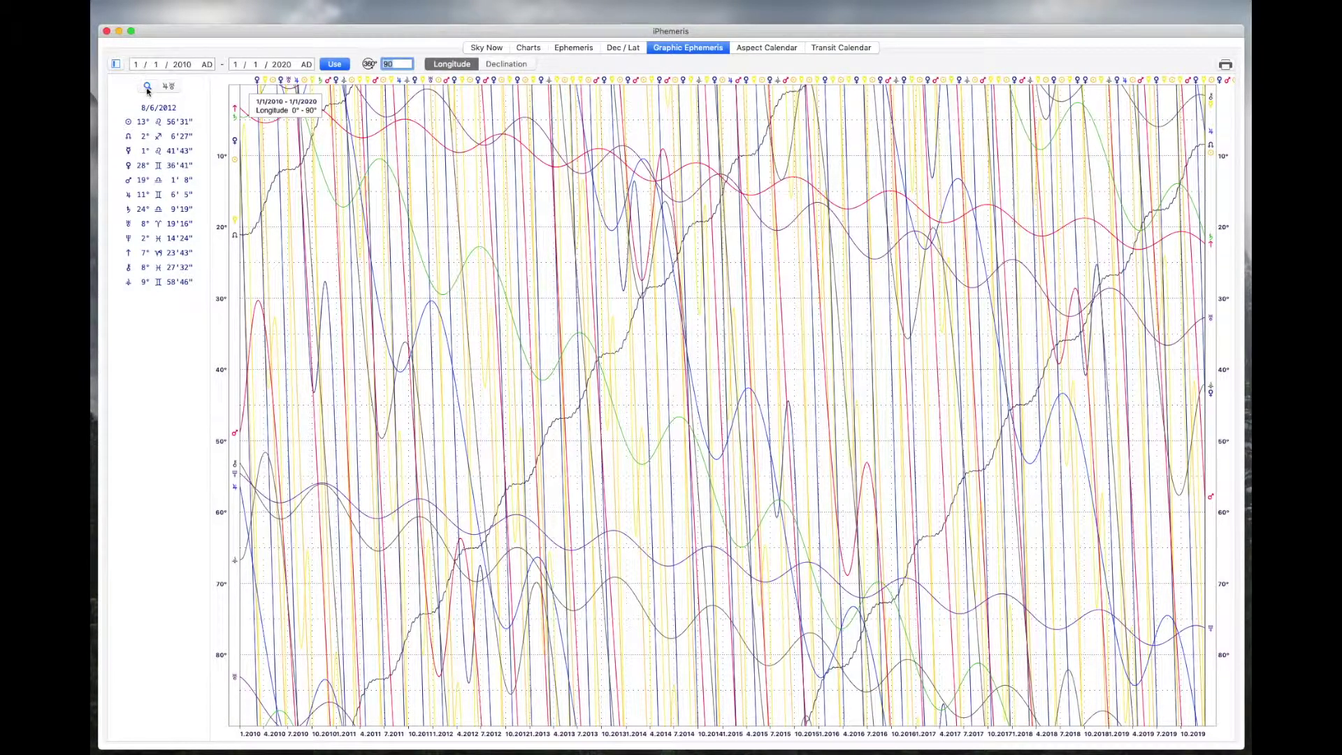
Exclude the Sun, Mercury, Venus and Mars from the graphic ephemeris, keeping Jupiter included
click(168, 87)
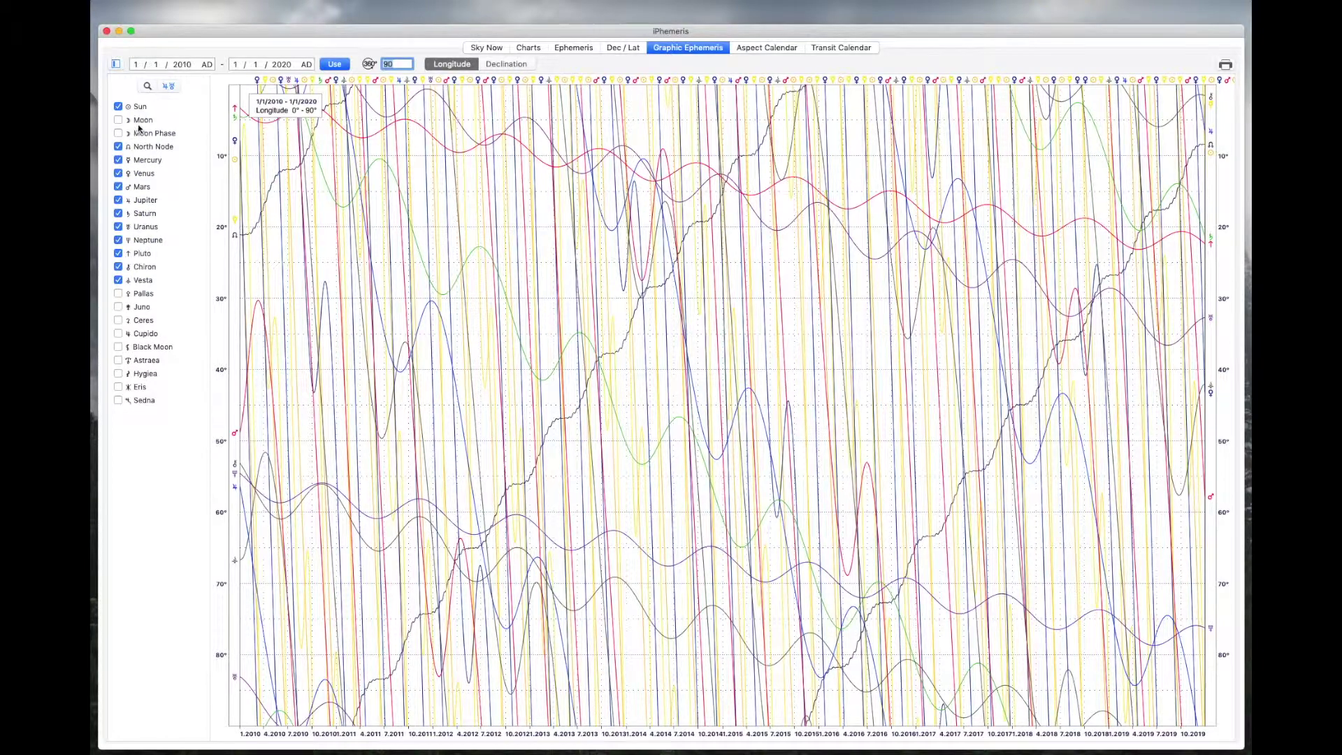
click(139, 108)
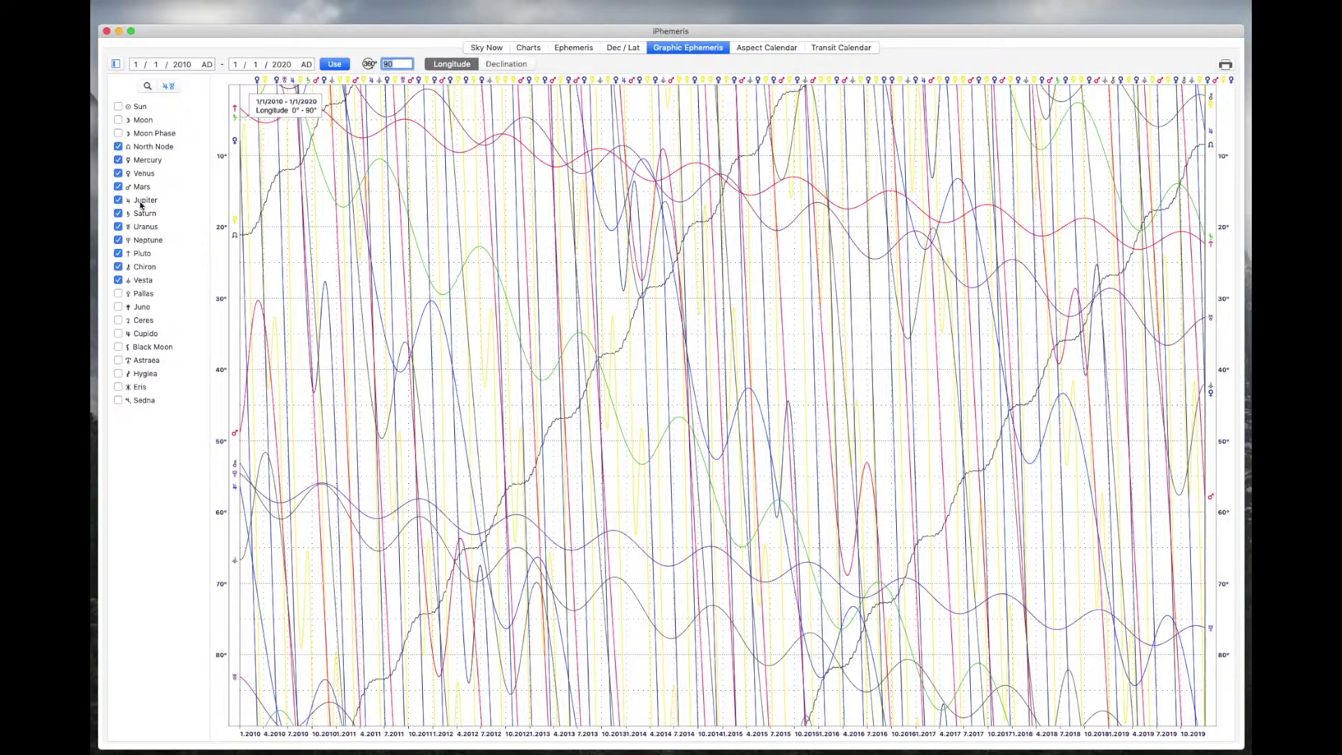
click(143, 201)
click(141, 174)
click(140, 160)
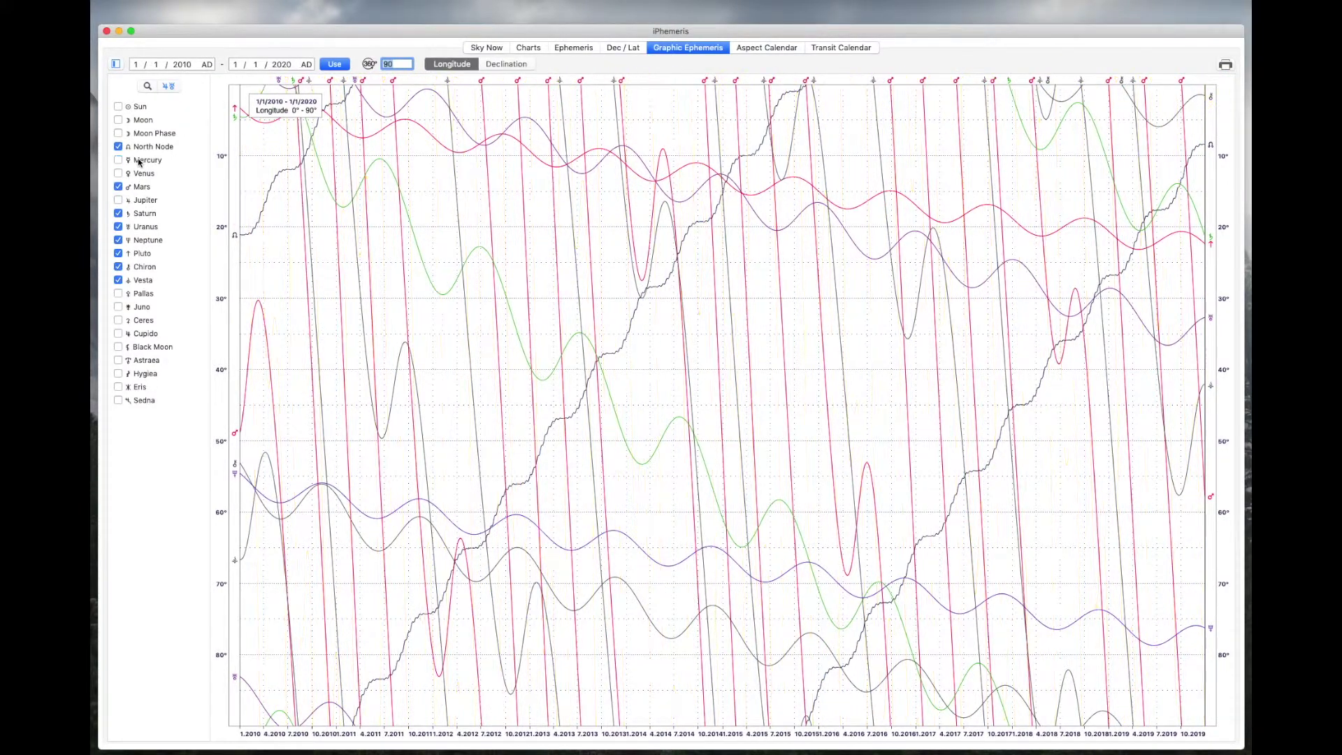
click(139, 186)
click(140, 202)
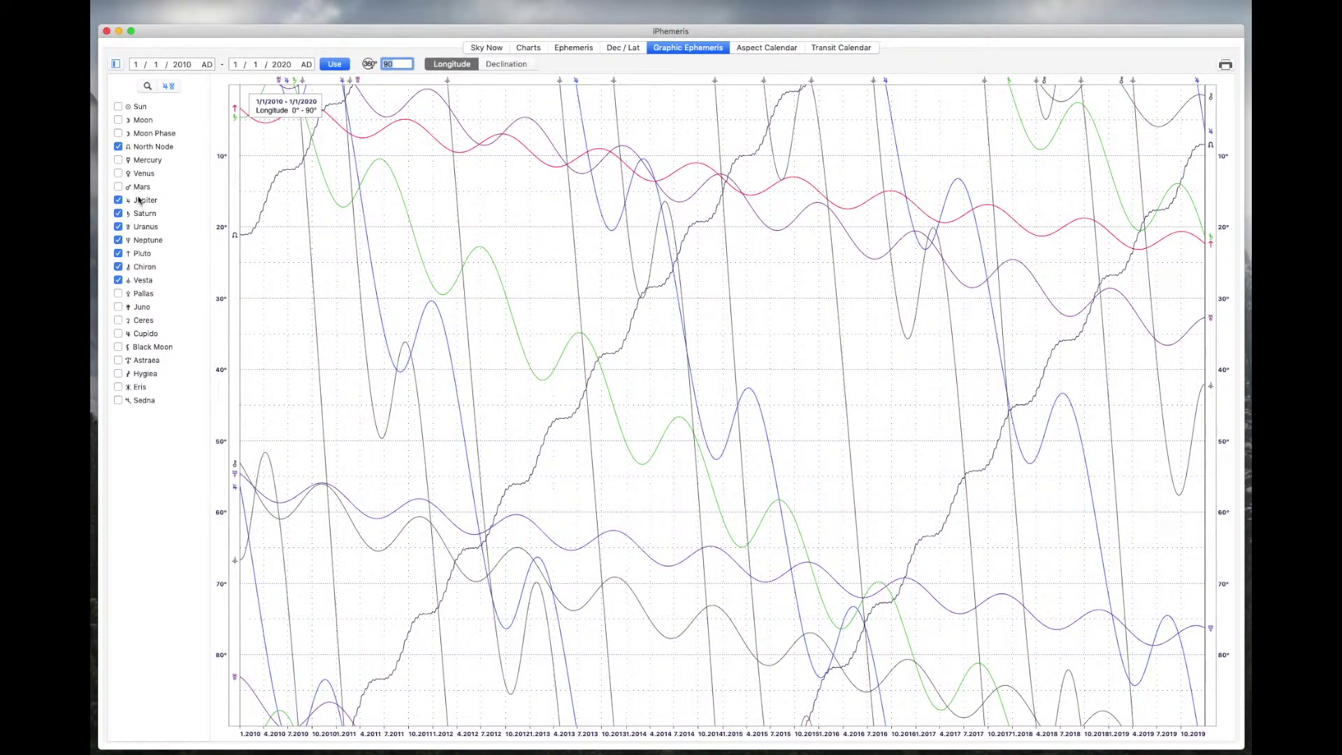
Open the aspect calendar, view its aspect orbs, and include Vesta, Pallas and Juno among its points
click(759, 49)
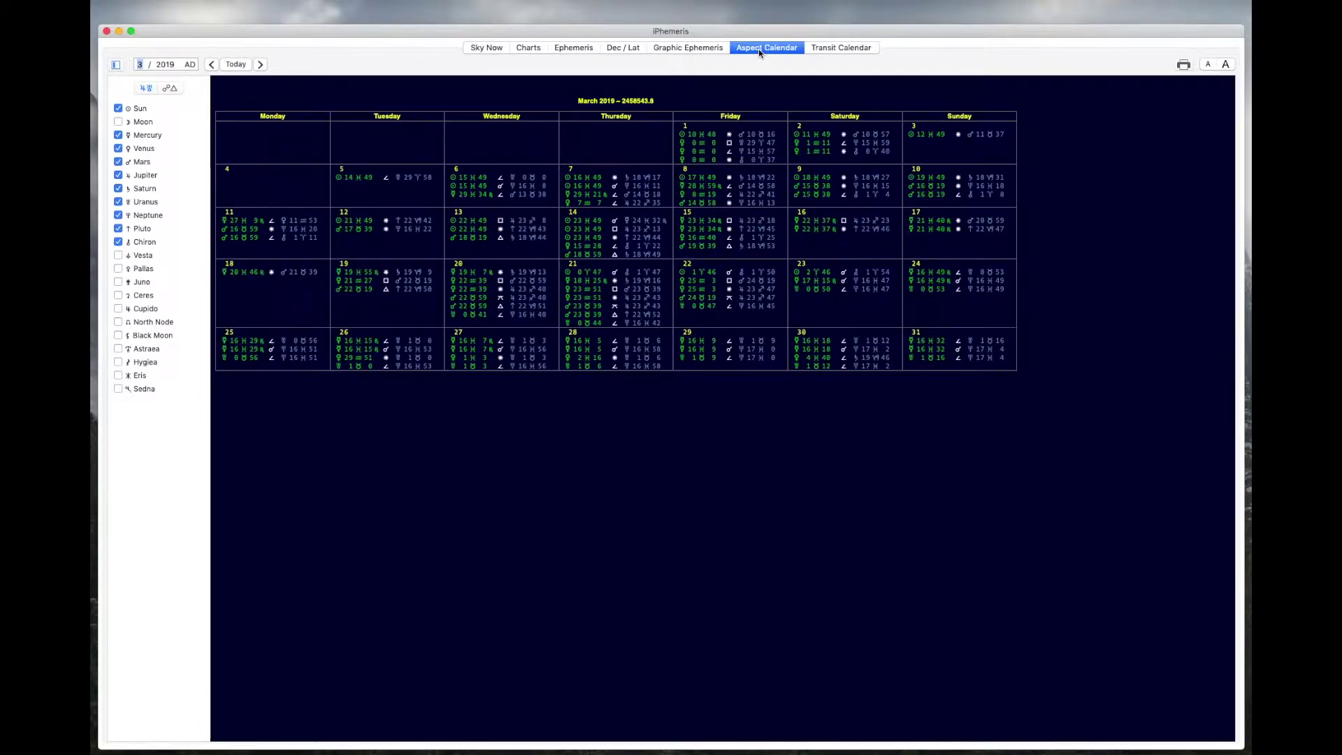
click(169, 88)
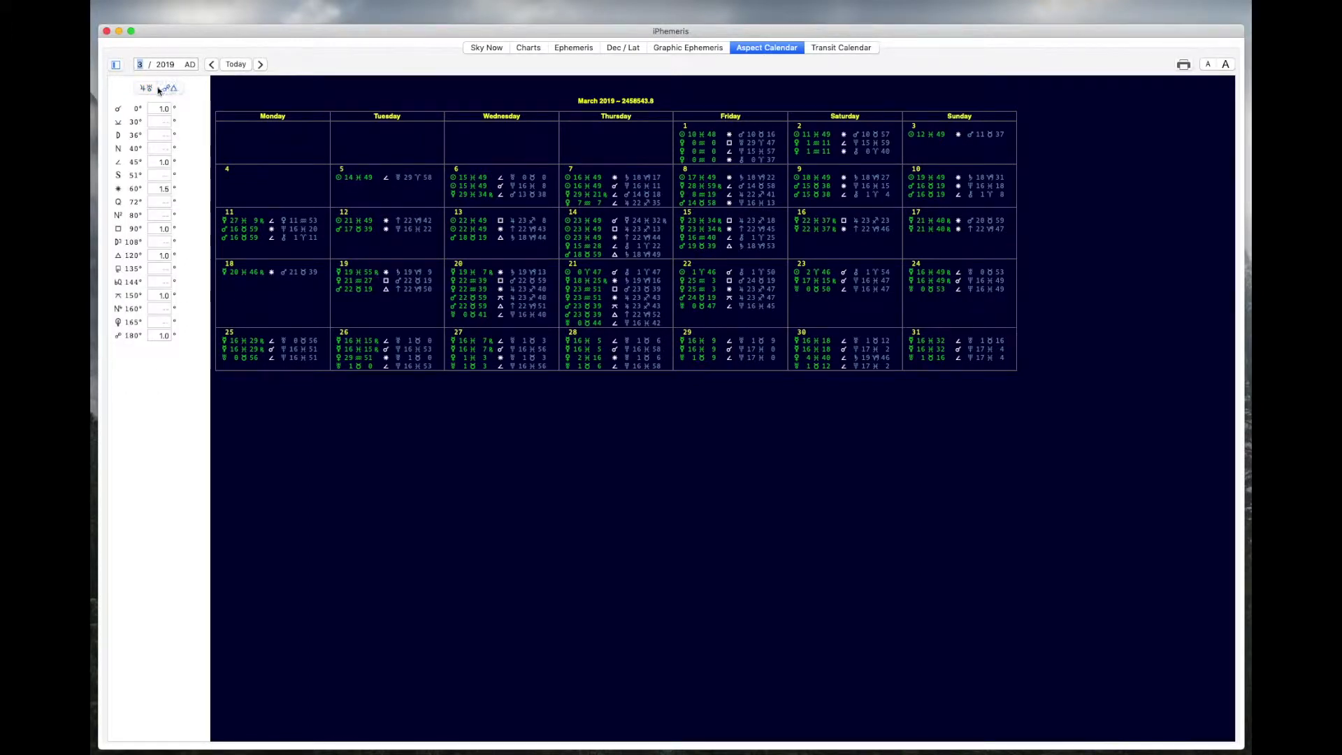
click(145, 88)
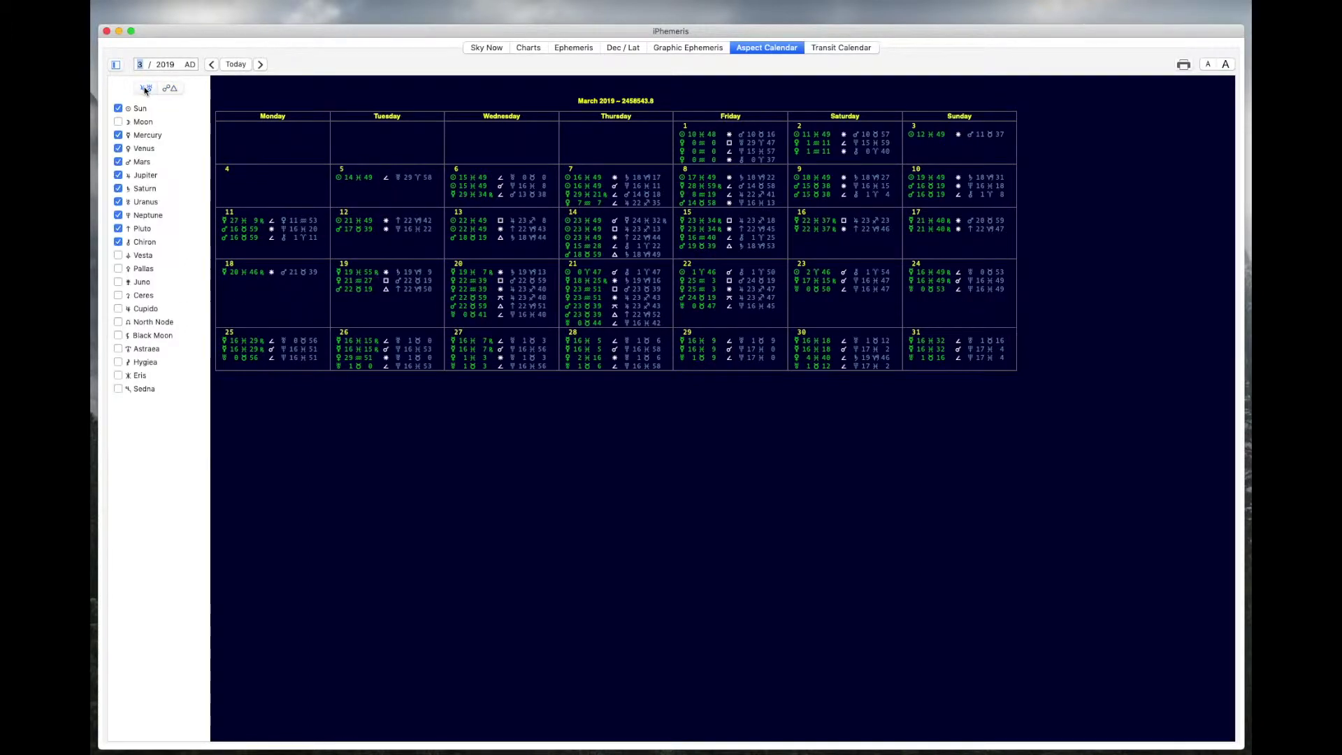
click(141, 256)
click(142, 269)
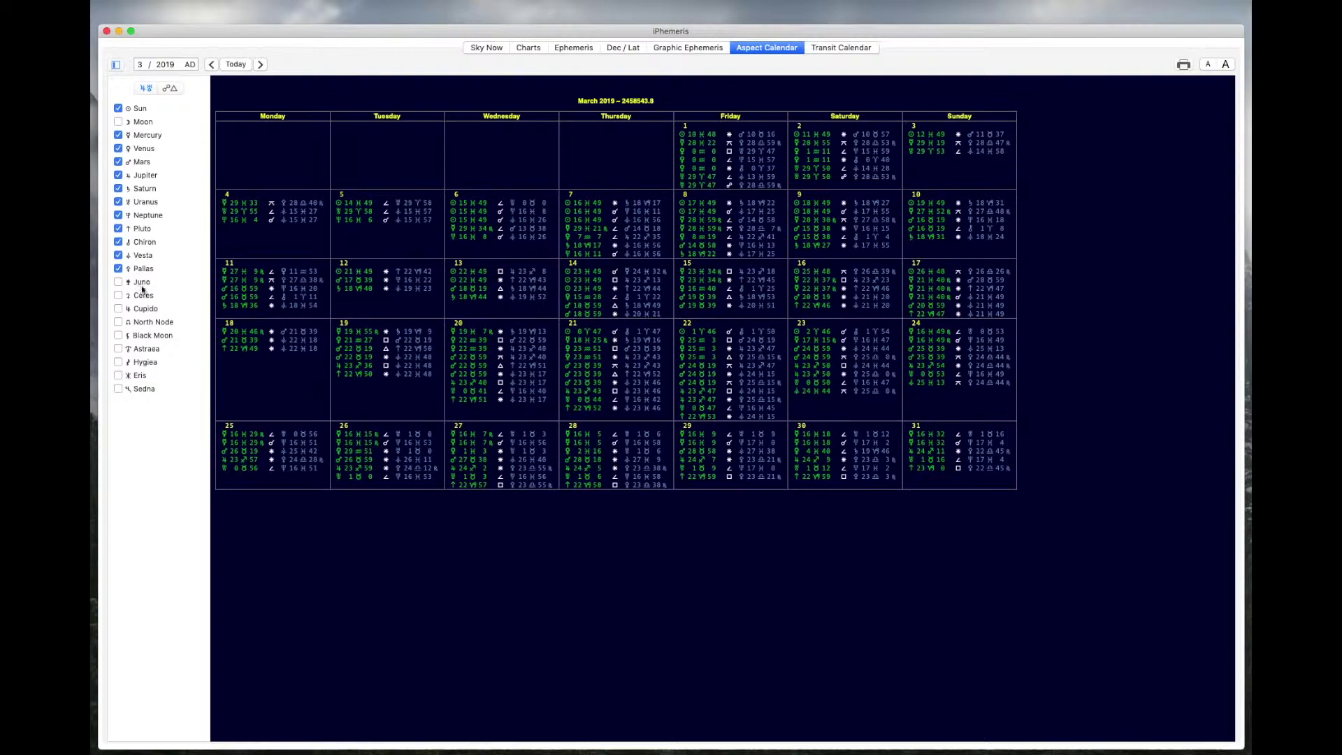
click(141, 283)
Open the transit calendar and view the saved charts available as radix, then hide the chart list
click(841, 49)
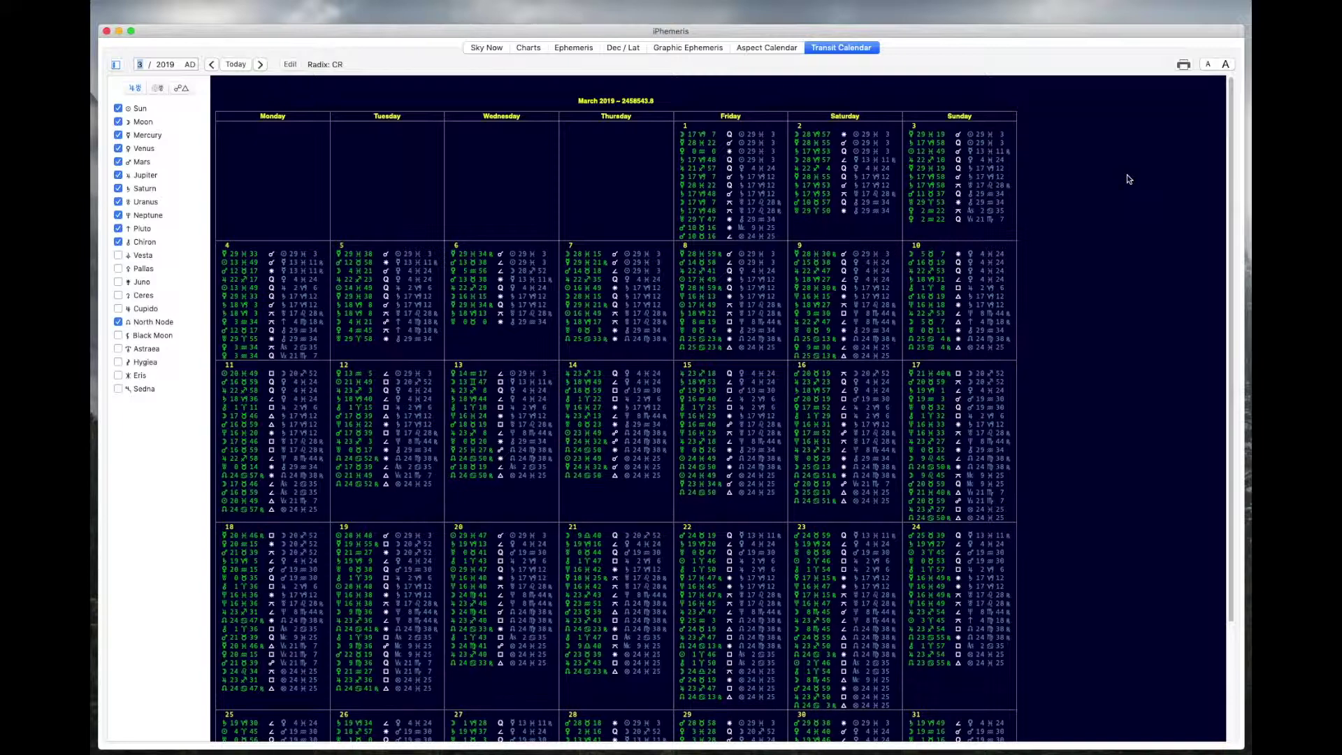
click(285, 66)
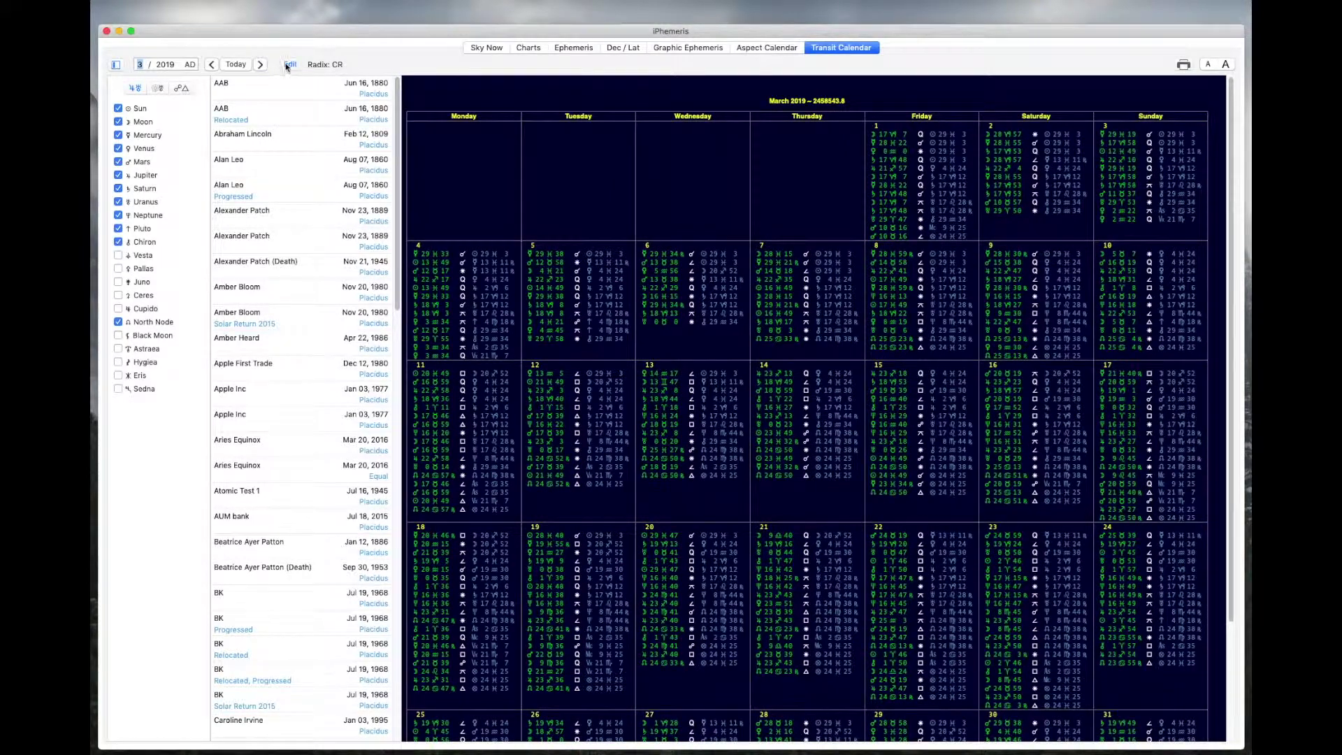
click(290, 65)
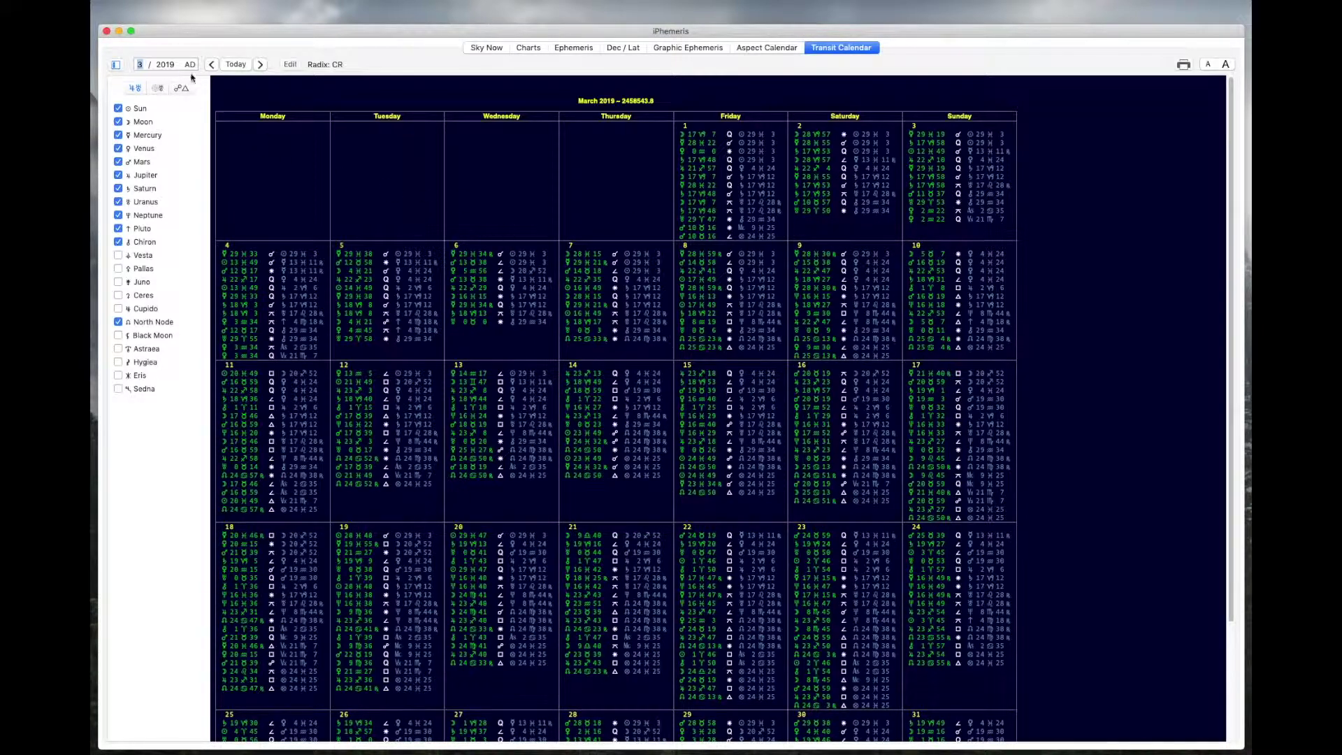
Browse the transit calendar through neighbouring months up to May 2019 and return to the current month
click(211, 64)
click(259, 64)
click(259, 65)
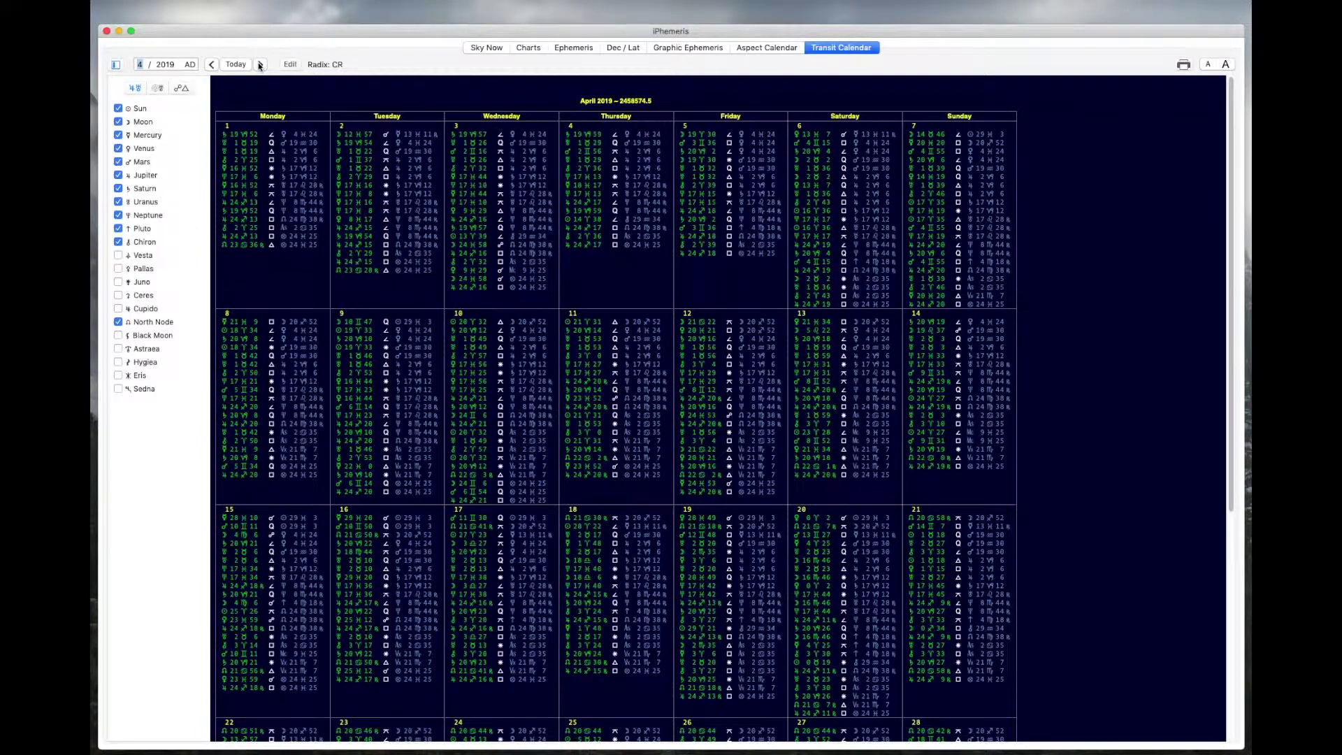
click(259, 64)
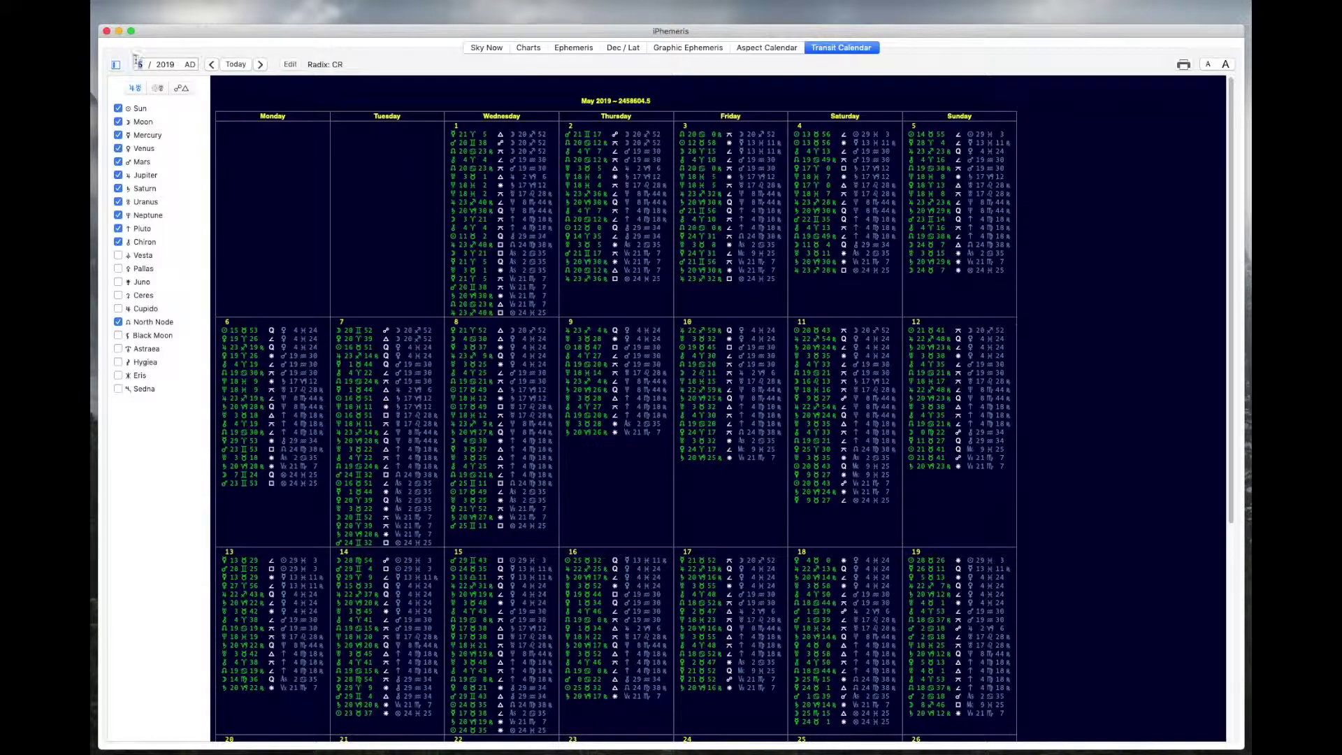
click(246, 67)
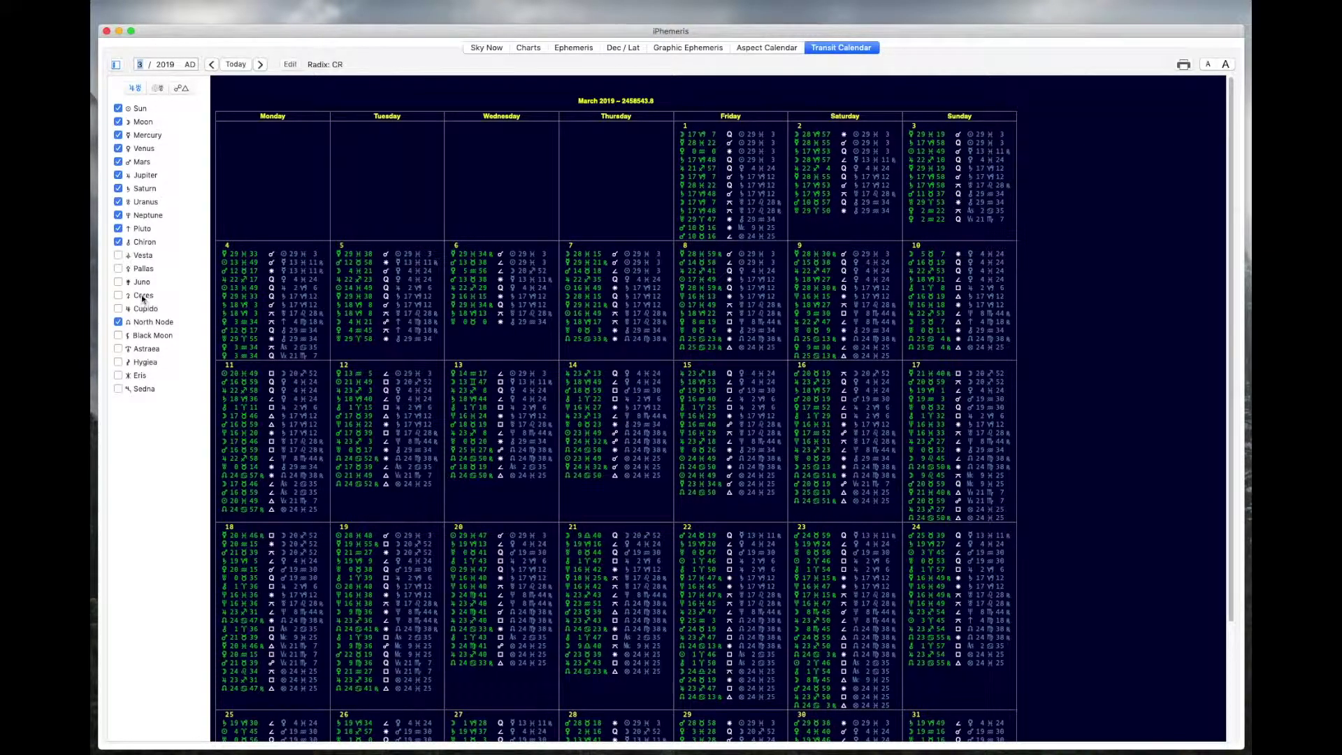
Compare the transit calendar's transiting and radix point lists and view its aspect orbs
click(158, 88)
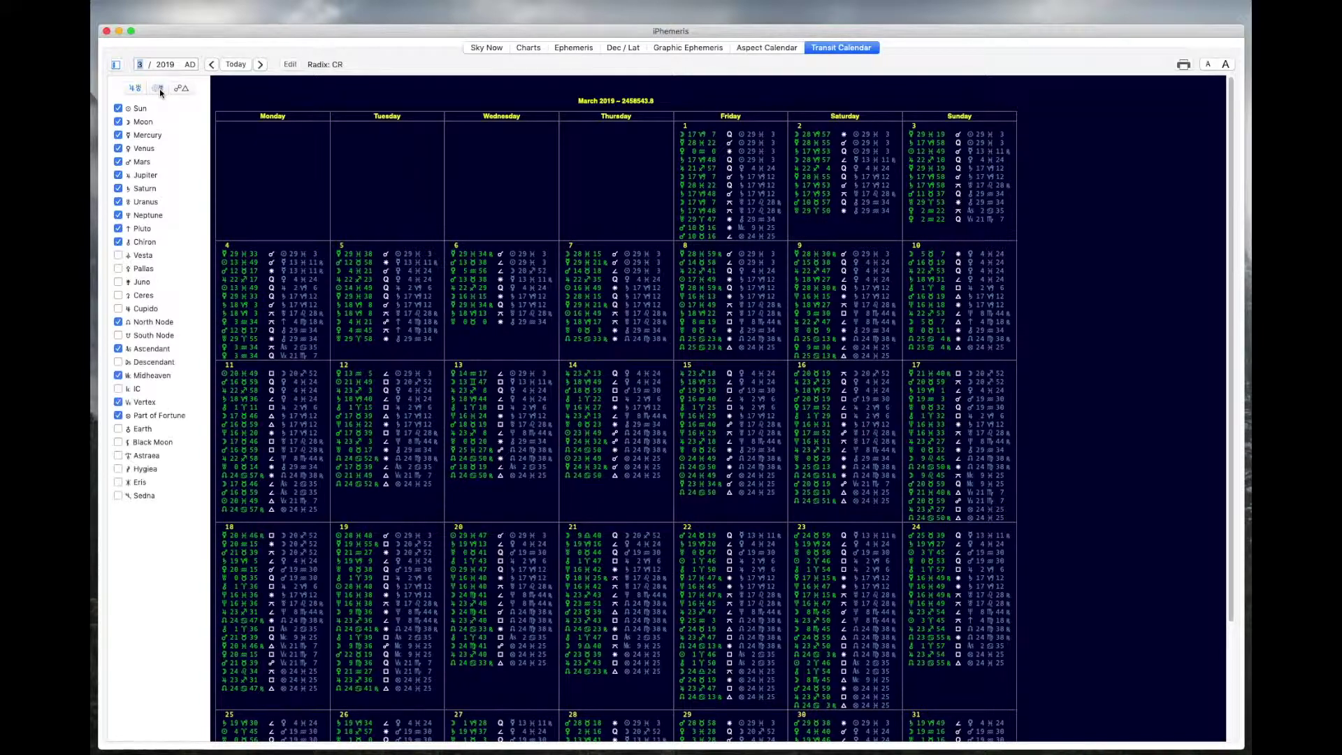
click(136, 90)
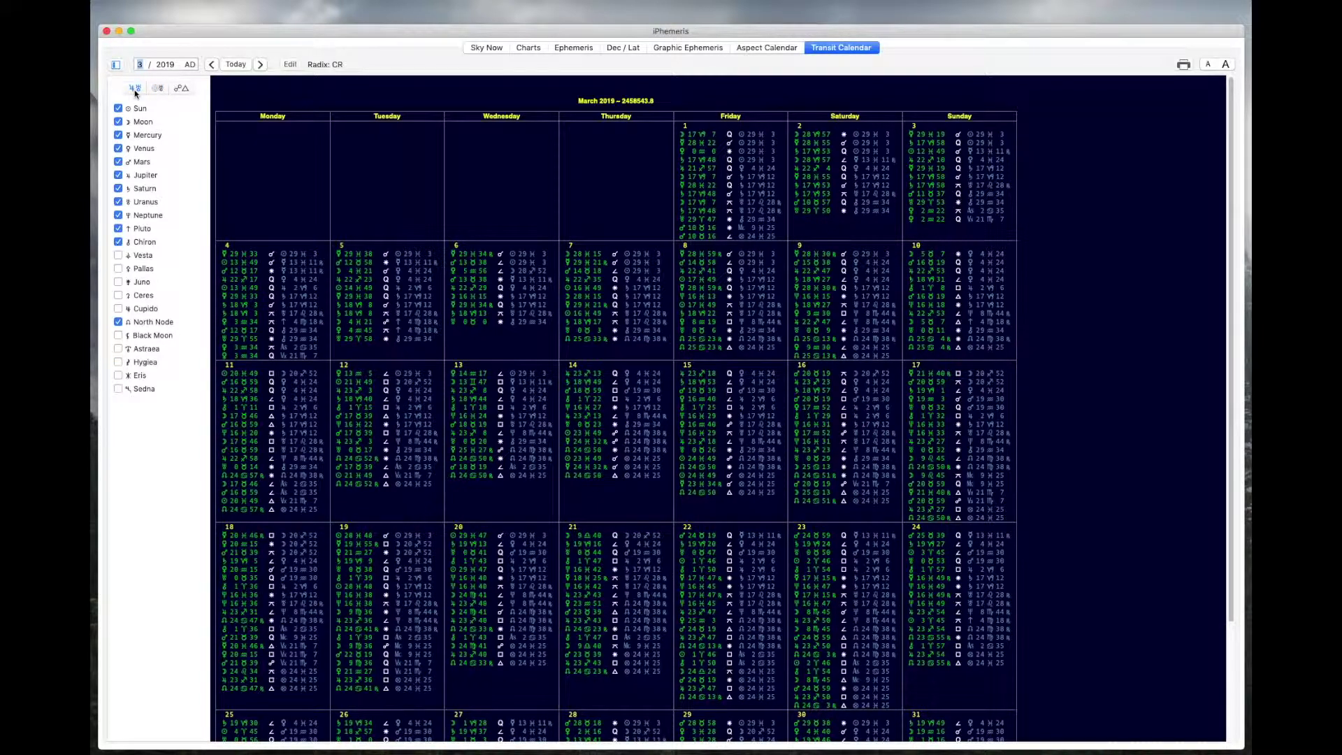
click(156, 89)
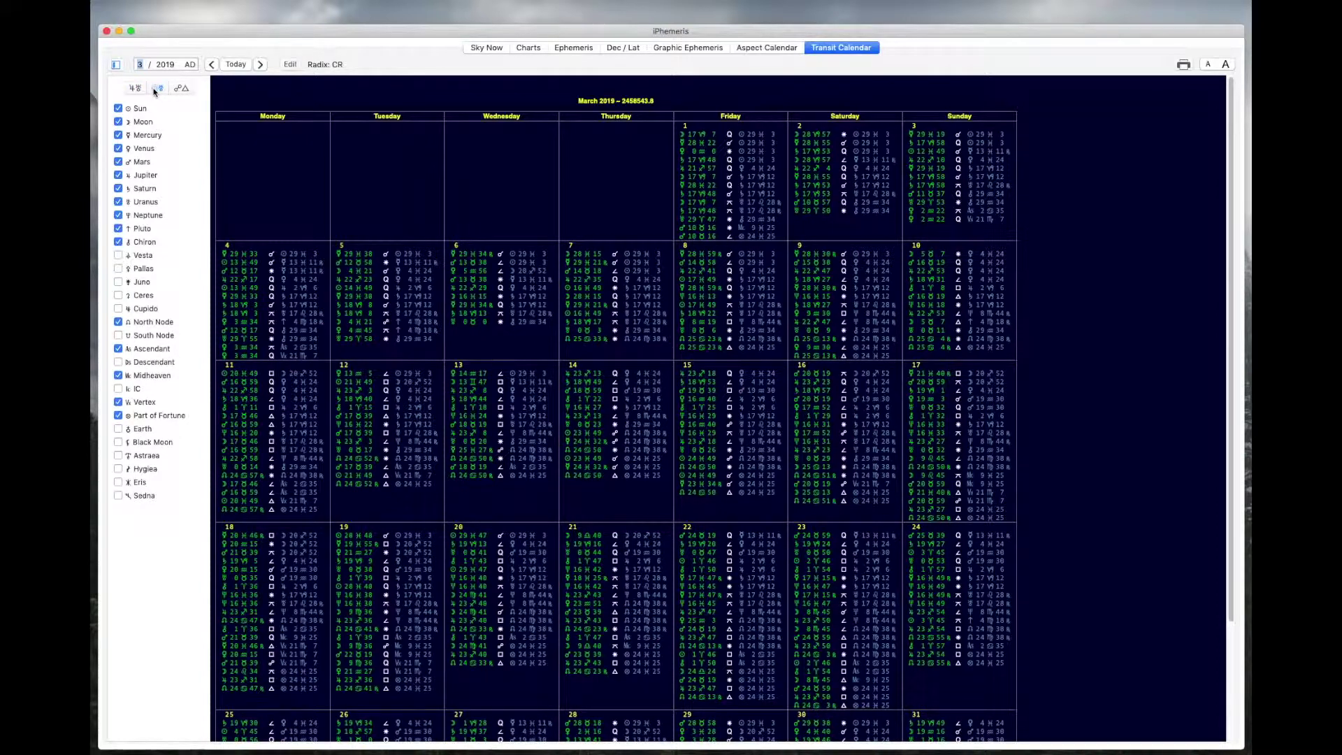
click(180, 89)
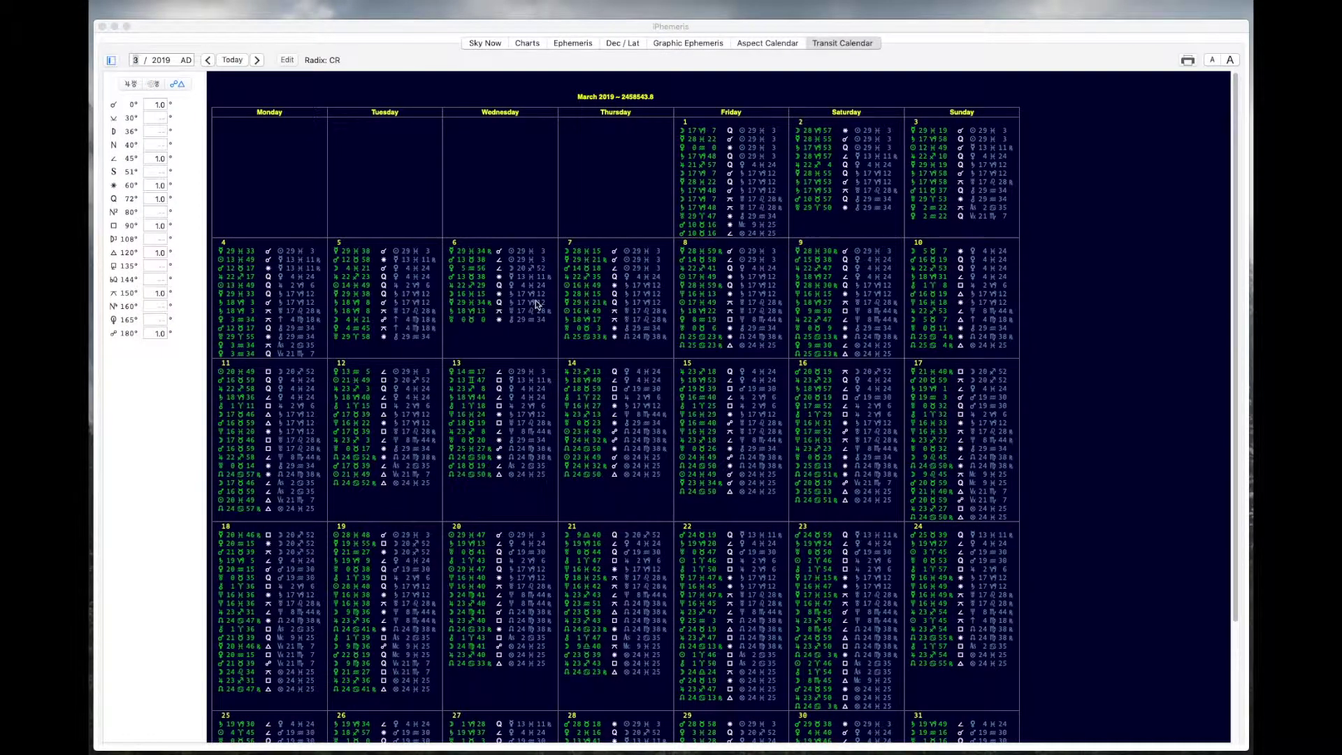
Open the application settings and view the available ayanamsas for the sidereal ephemeris without changing the selection
click(195, 27)
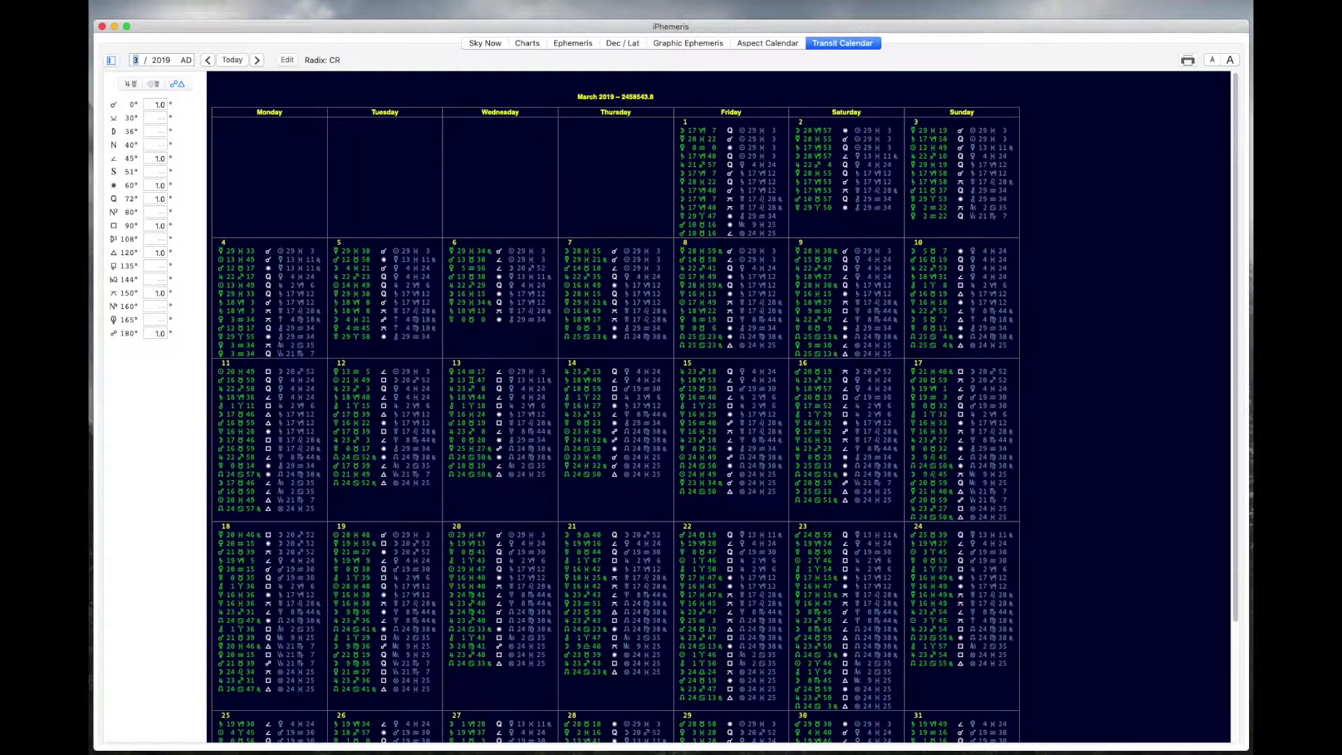
key(super+comma)
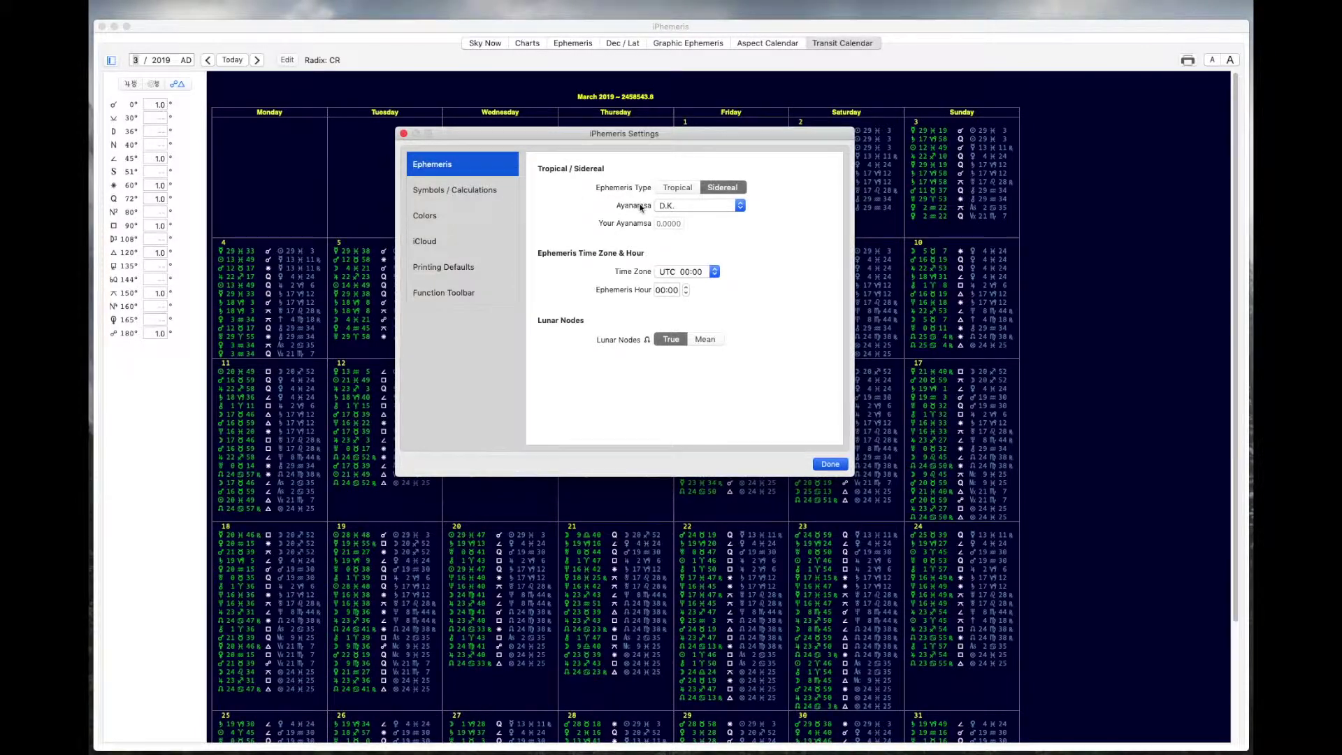
click(676, 206)
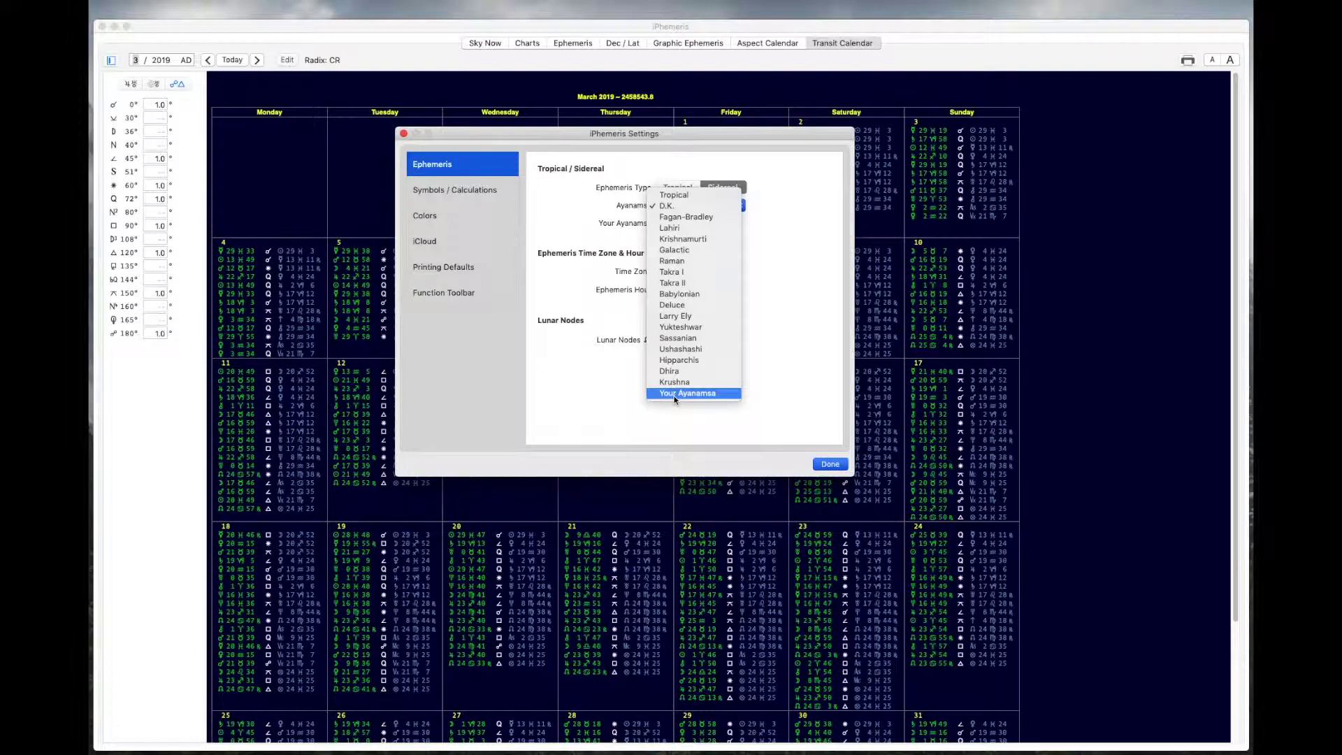
click(760, 402)
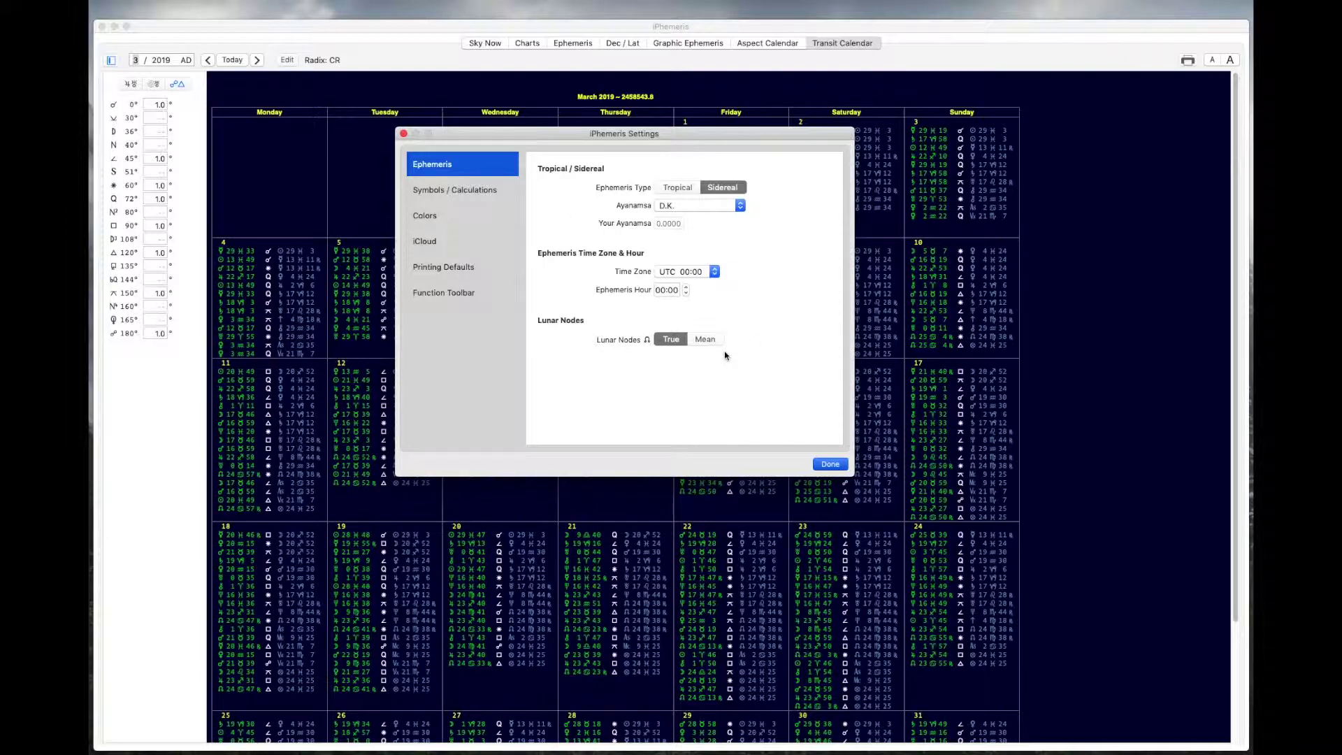
Review the symbols and calculations, colors, iCloud, printing defaults and function toolbar settings, then close the settings
click(446, 188)
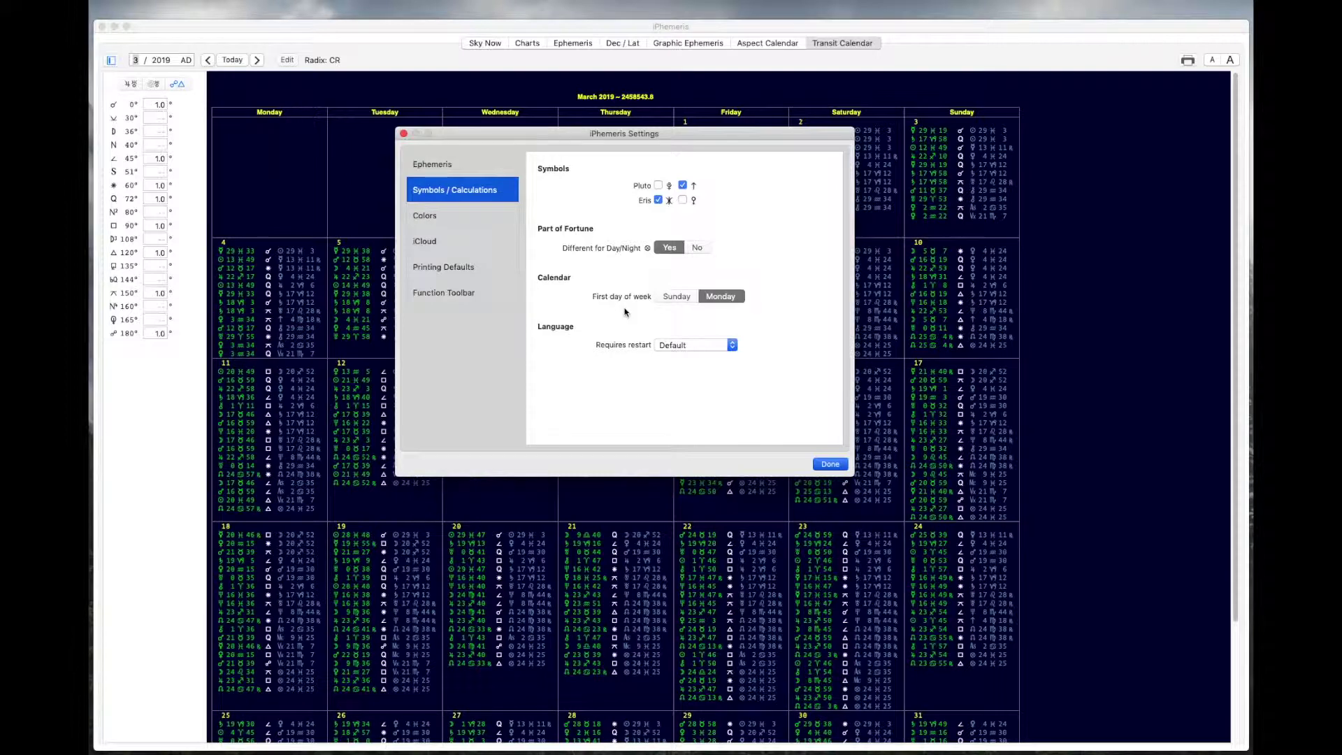
click(448, 217)
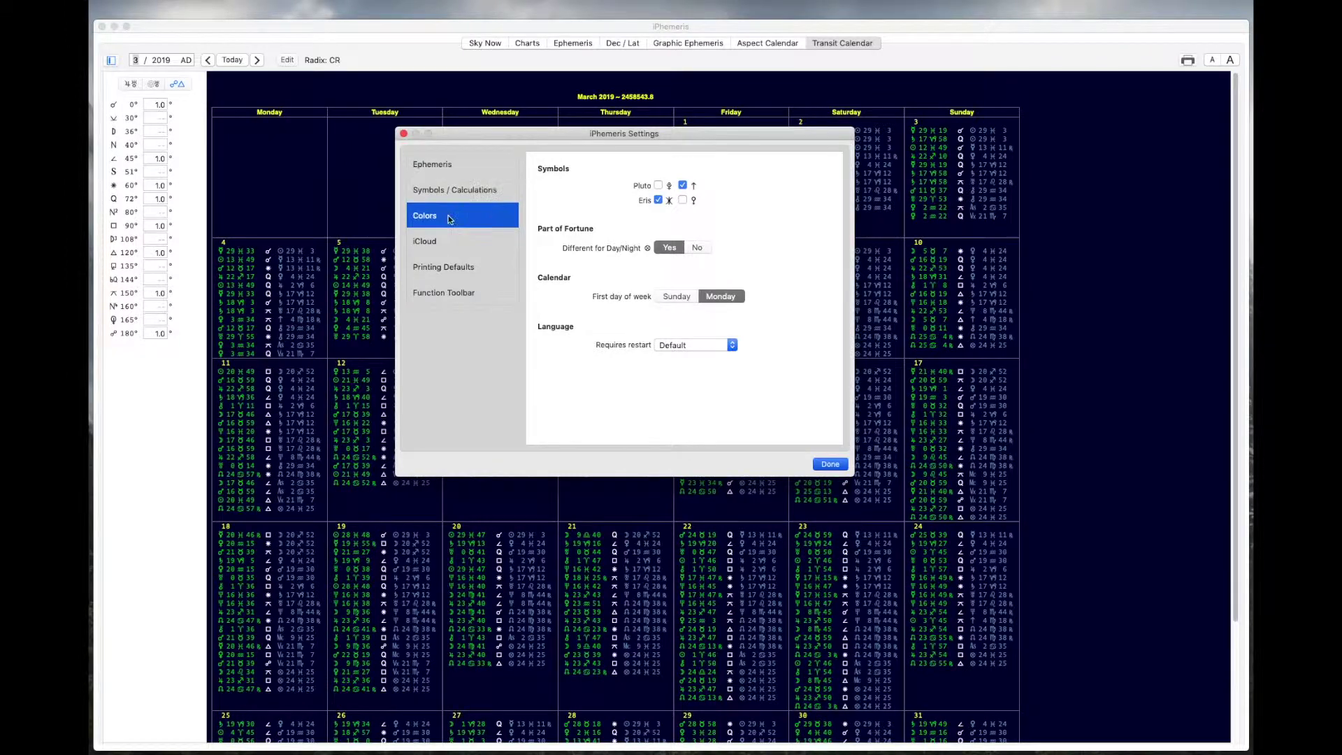
click(446, 243)
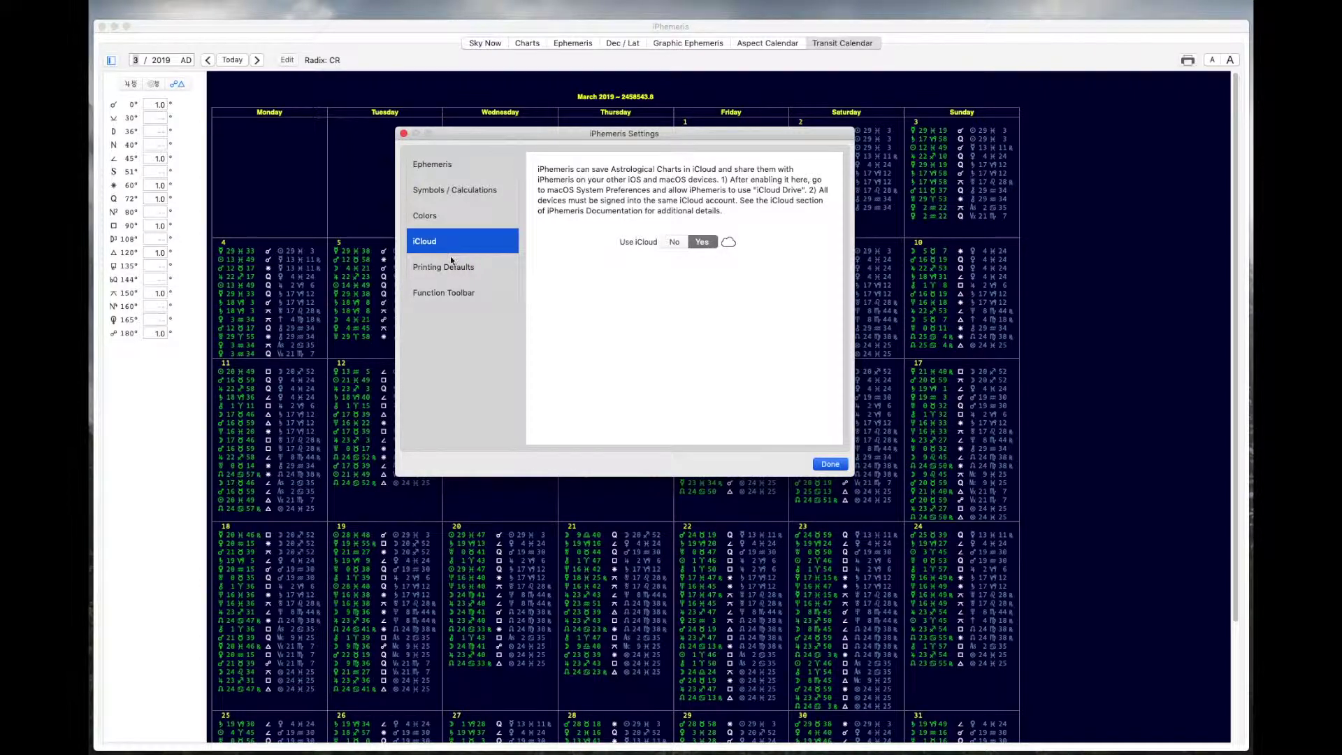
click(488, 272)
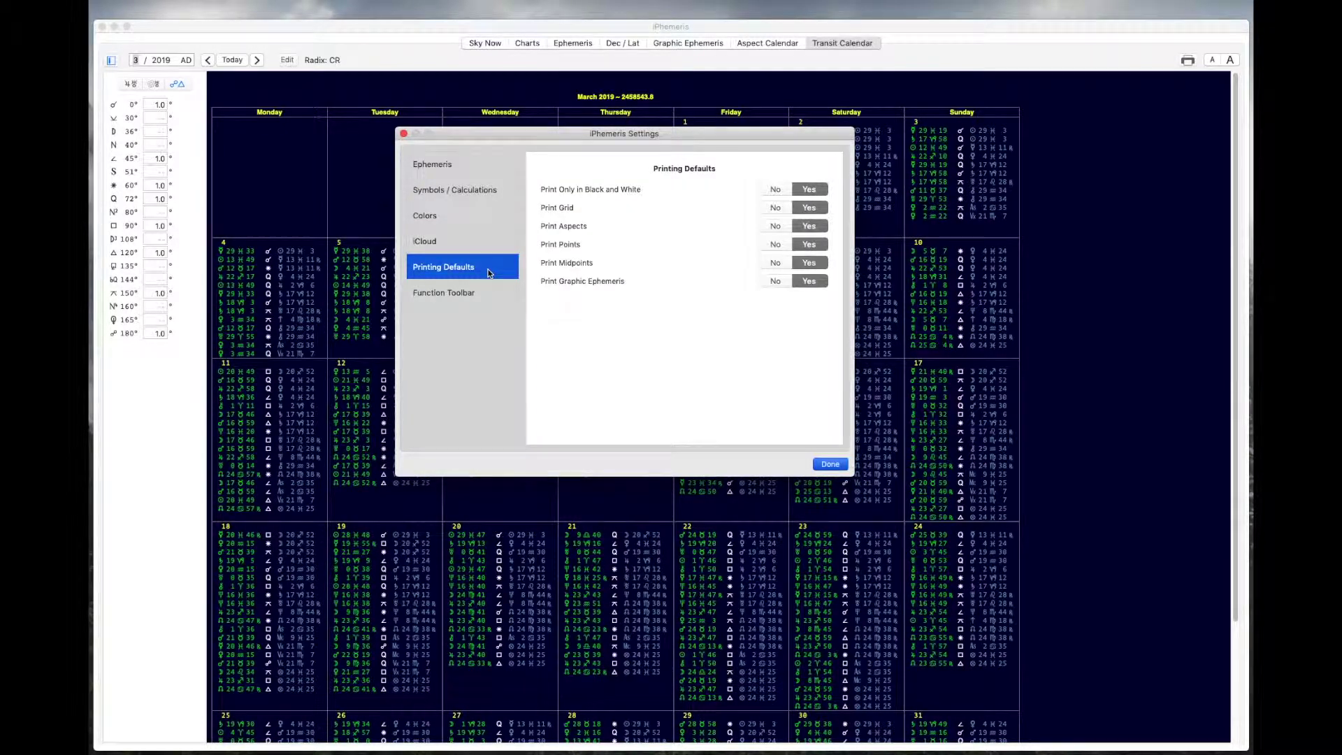
click(483, 296)
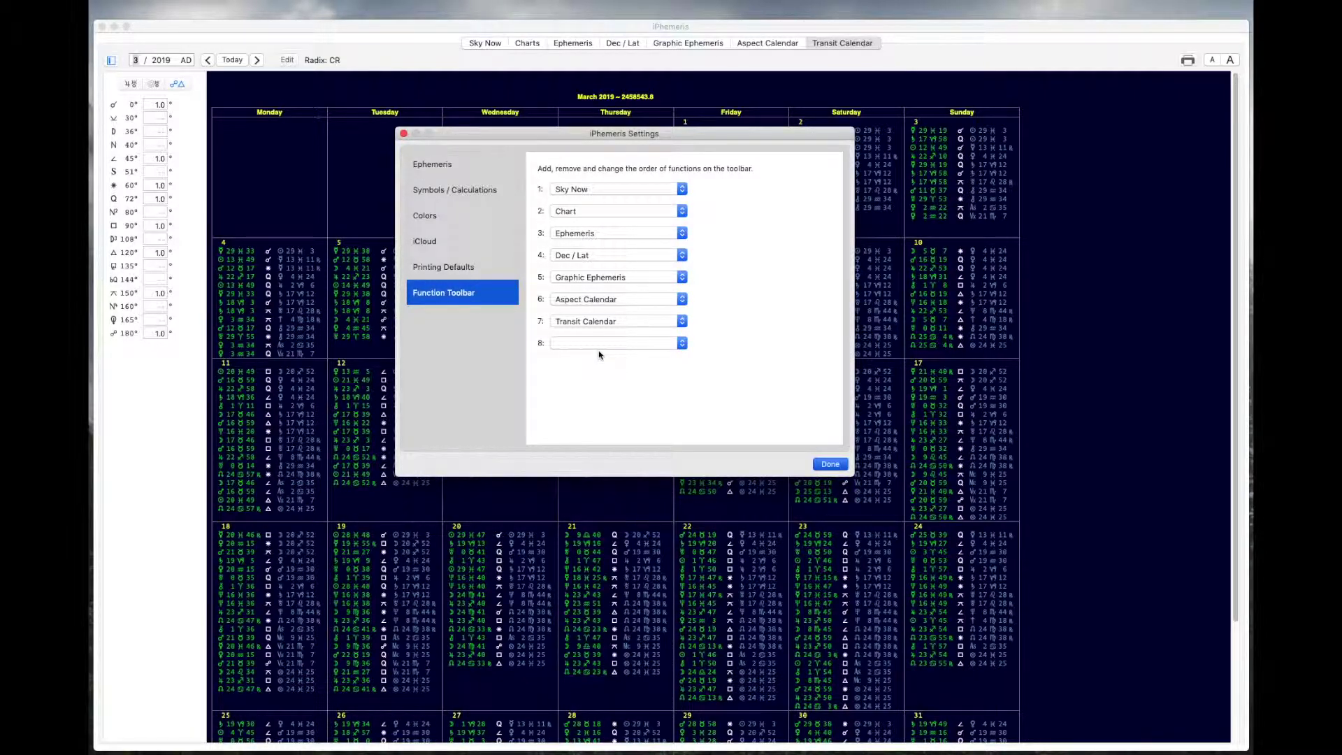
click(825, 465)
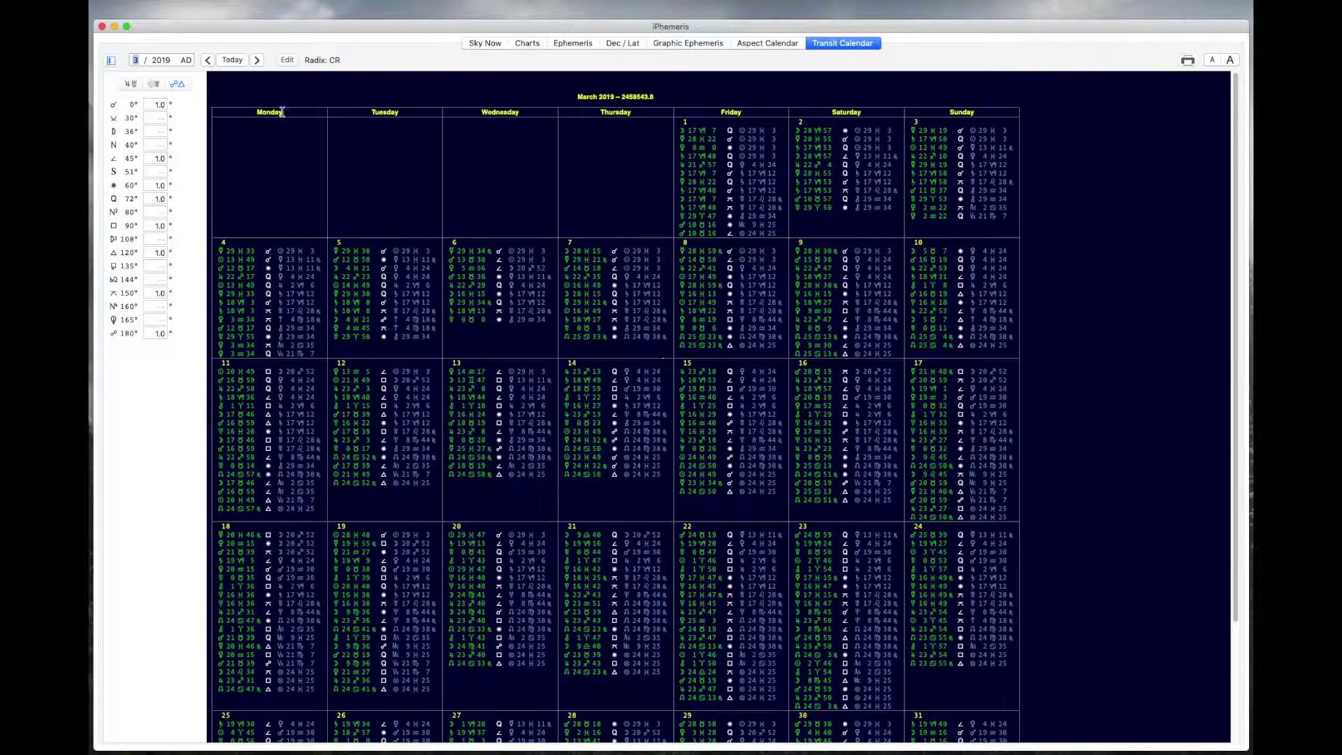
Open the iPhemeris help documentation
click(143, 0)
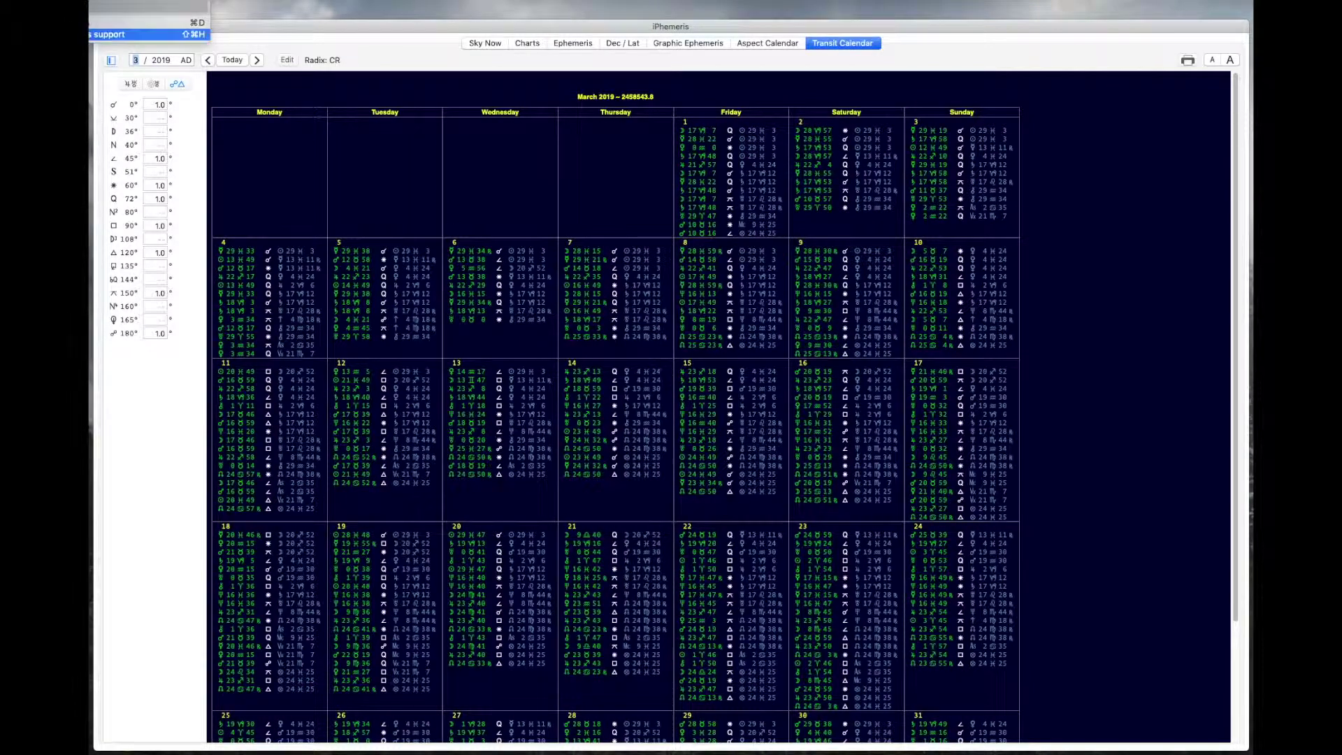
click(139, 9)
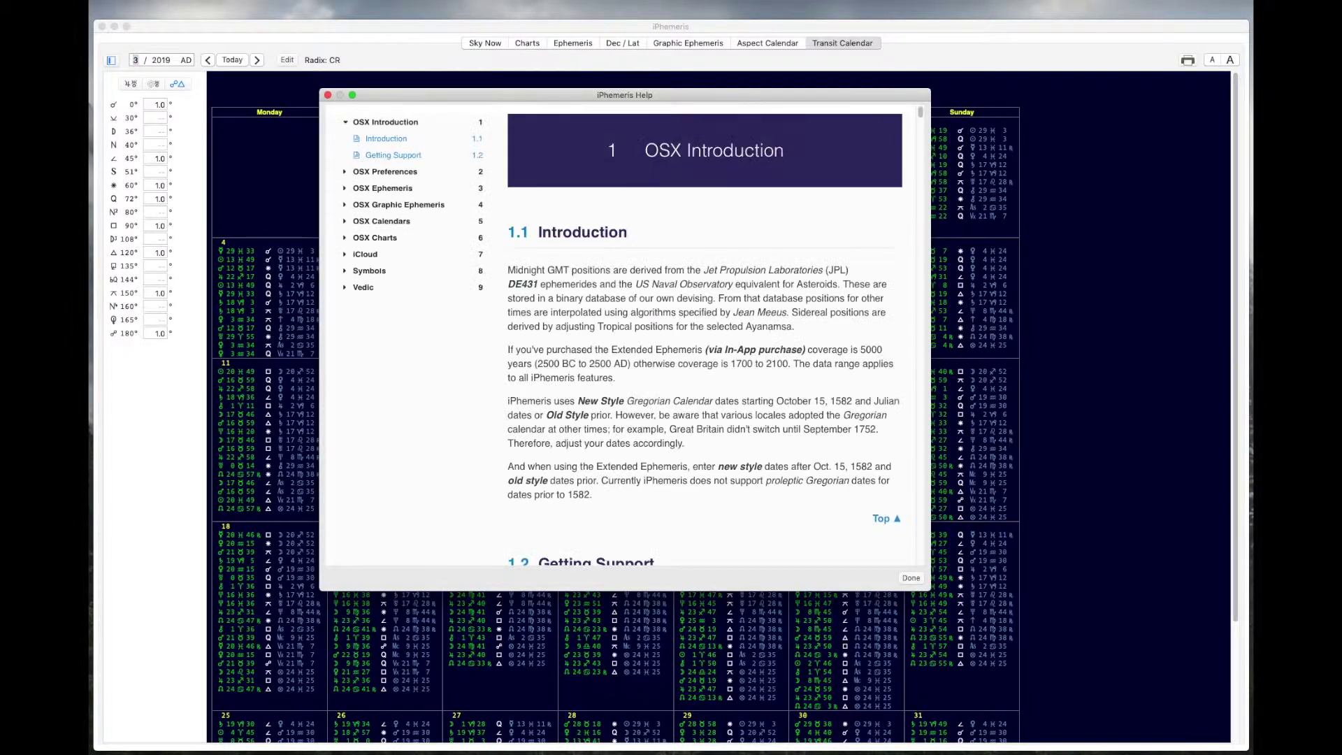